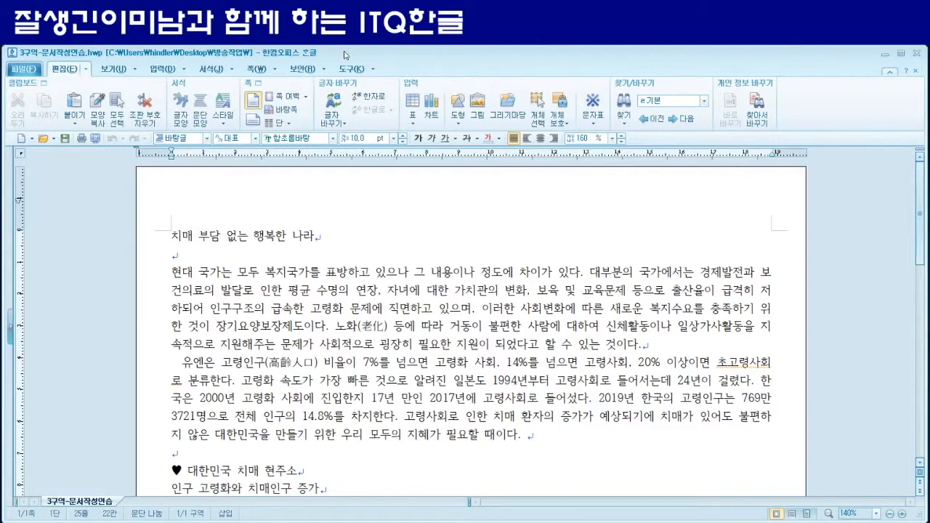
- Review the document's title and two body paragraphs, including the leading space that indents the second paragraph
{"action": "scroll", "coordinate": [248, 293], "scroll_direction": "down", "scroll_amount": 2}
{"action": "scroll", "coordinate": [248, 293], "scroll_direction": "down", "scroll_amount": 8}
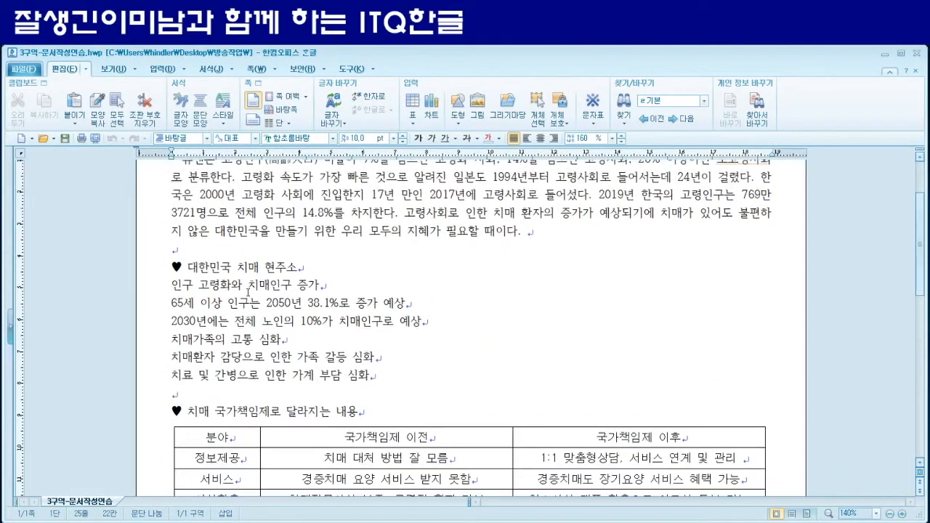
{"action": "scroll", "coordinate": [249, 293], "scroll_direction": "up", "scroll_amount": 5}
{"action": "scroll", "coordinate": [248, 289], "scroll_direction": "up", "scroll_amount": 5}
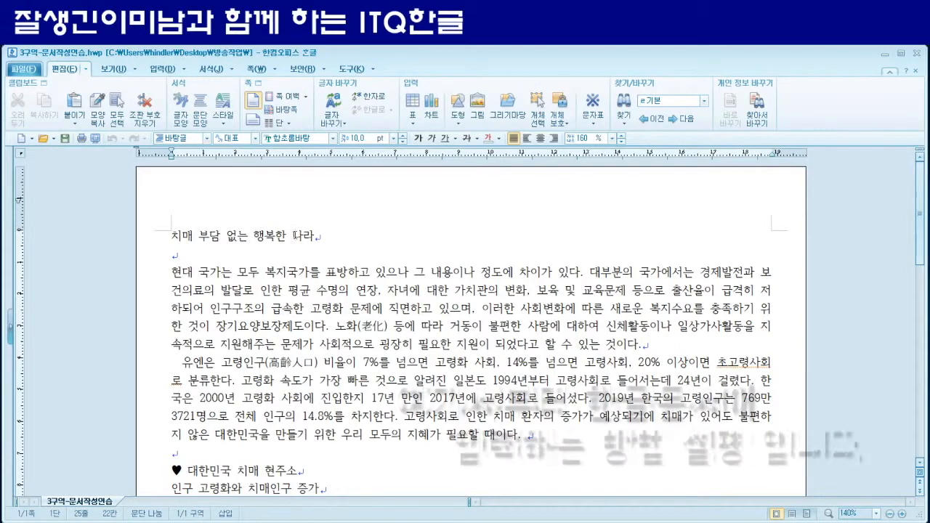
{"action": "left_click_drag", "start_coordinate": [172, 236], "coordinate": [327, 235]}
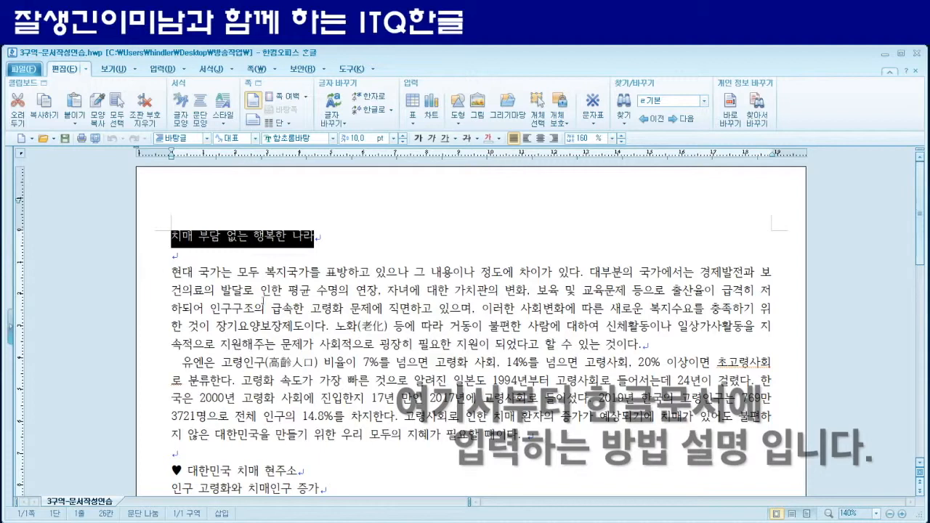
{"action": "left_click_drag", "start_coordinate": [176, 273], "coordinate": [653, 347]}
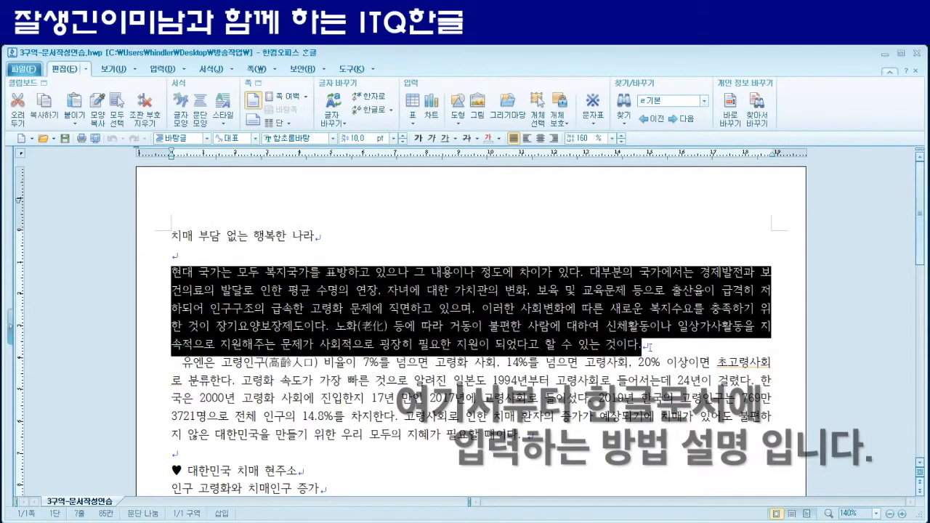
{"action": "scroll", "coordinate": [363, 379], "scroll_direction": "down", "scroll_amount": 1}
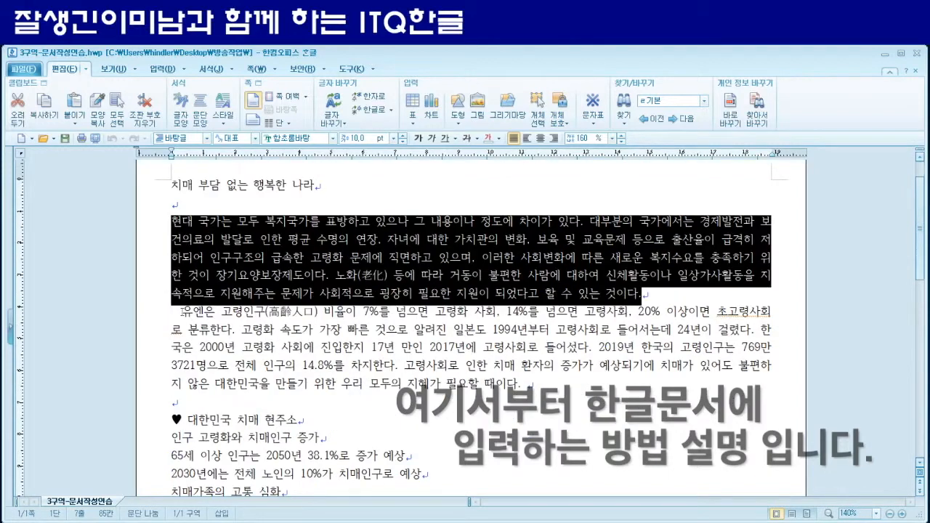
{"action": "left_click", "coordinate": [181, 312]}
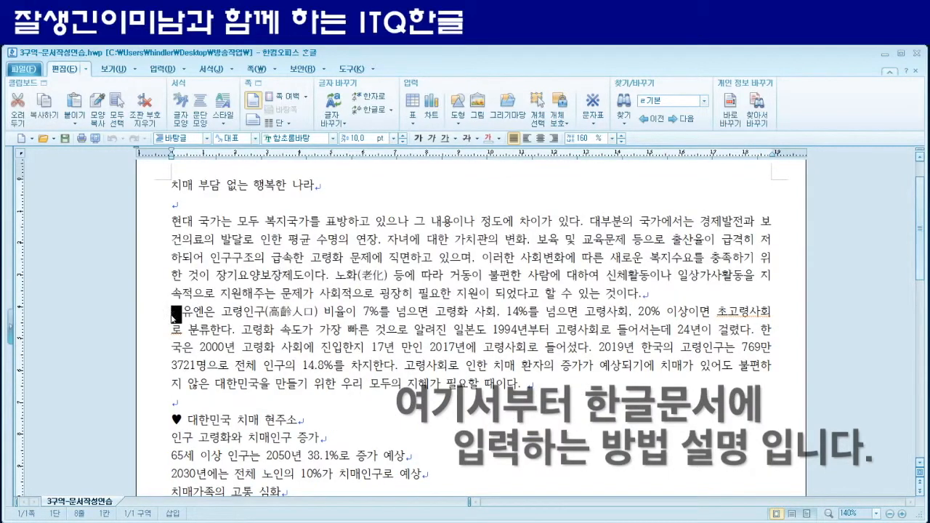
{"action": "left_click", "coordinate": [174, 314]}
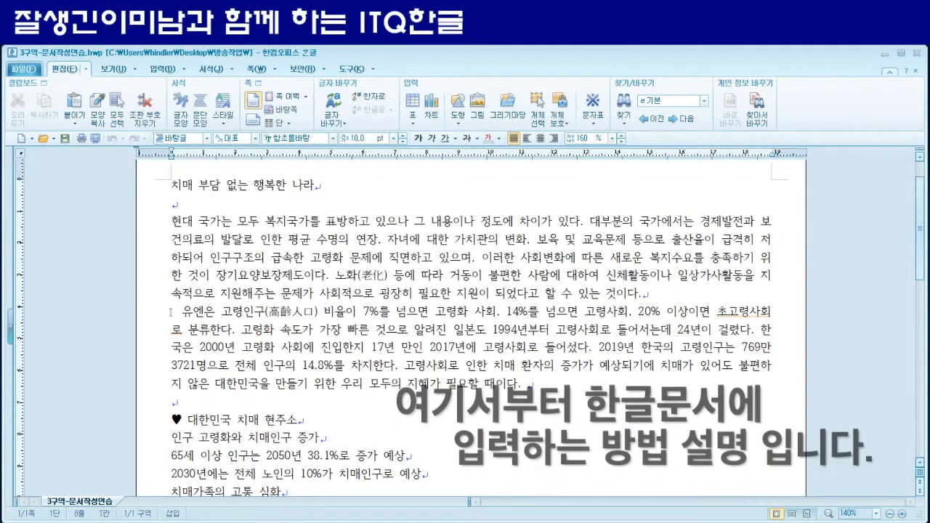
{"action": "left_click_drag", "start_coordinate": [170, 312], "coordinate": [179, 314]}
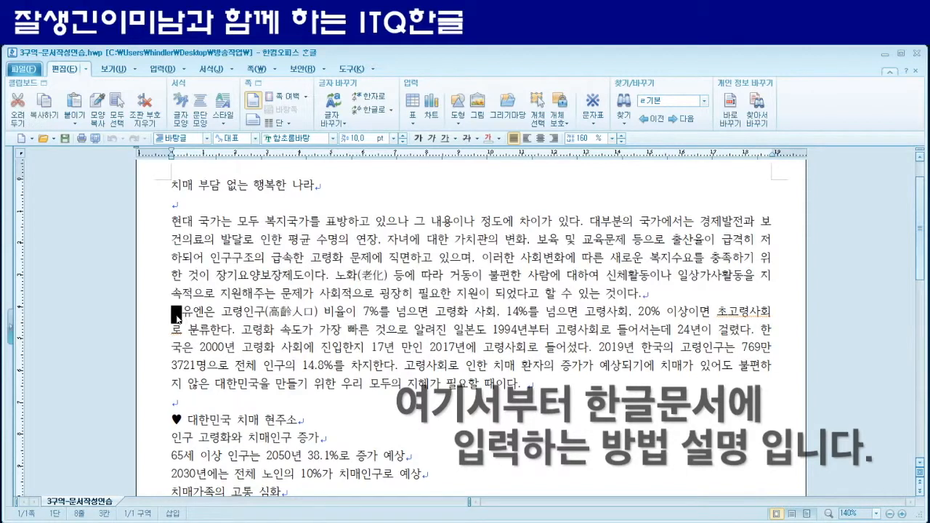
{"action": "left_click", "coordinate": [178, 318]}
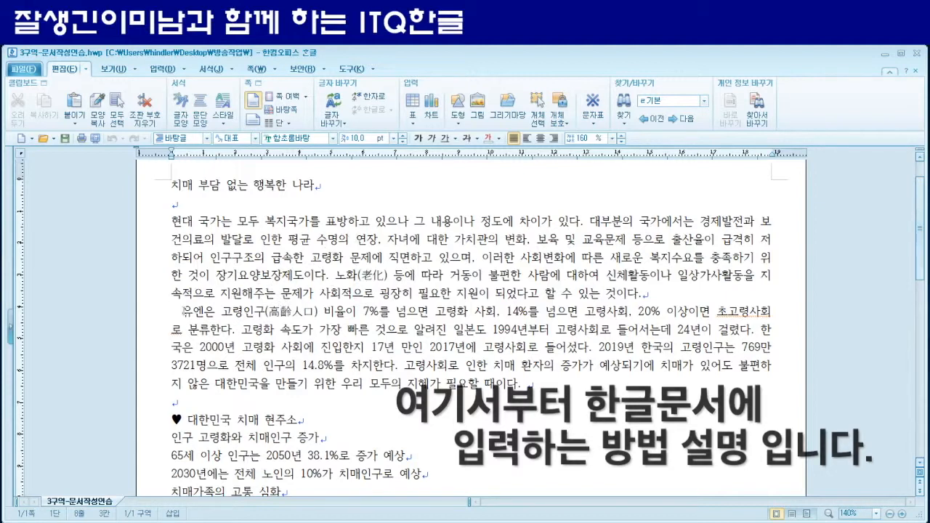
{"action": "left_click_drag", "start_coordinate": [182, 312], "coordinate": [172, 313]}
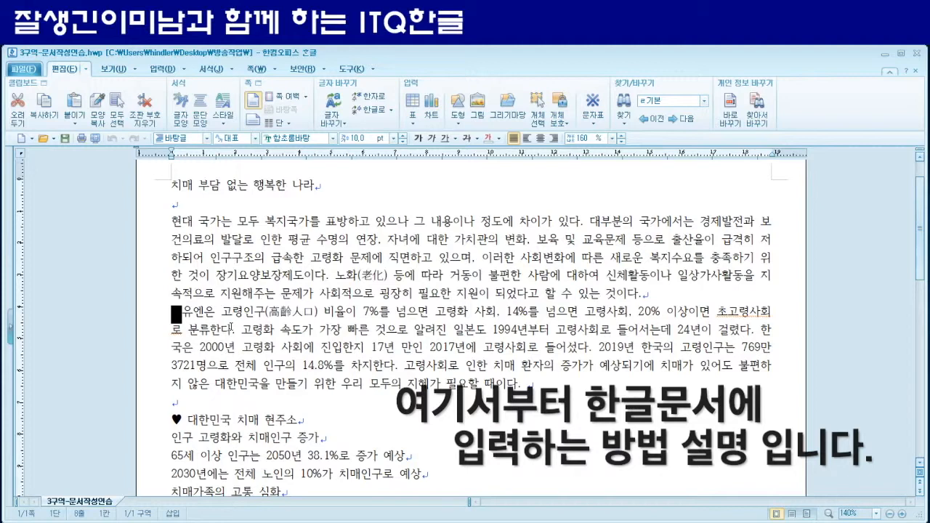
{"action": "scroll", "coordinate": [232, 323], "scroll_direction": "down", "scroll_amount": 1}
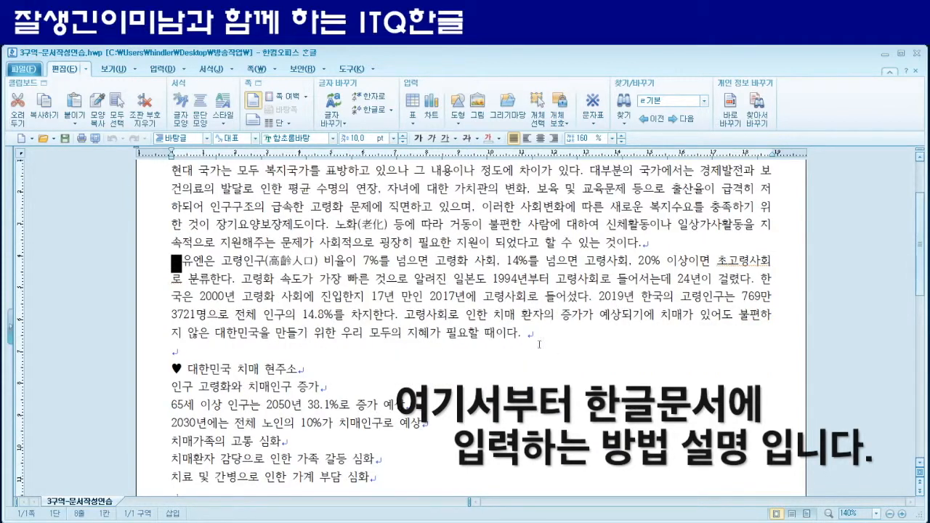
{"action": "scroll", "coordinate": [544, 348], "scroll_direction": "up", "scroll_amount": 1}
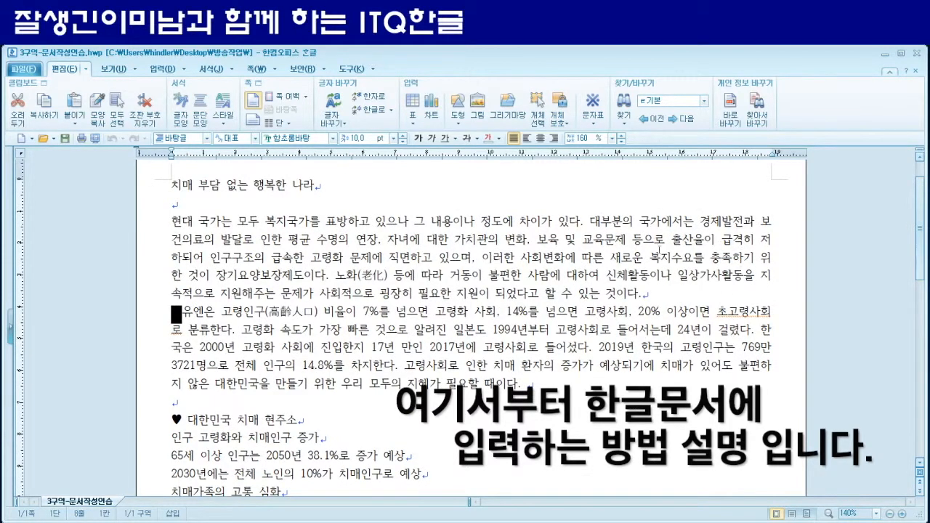
{"action": "scroll", "coordinate": [459, 361], "scroll_direction": "down", "scroll_amount": 2}
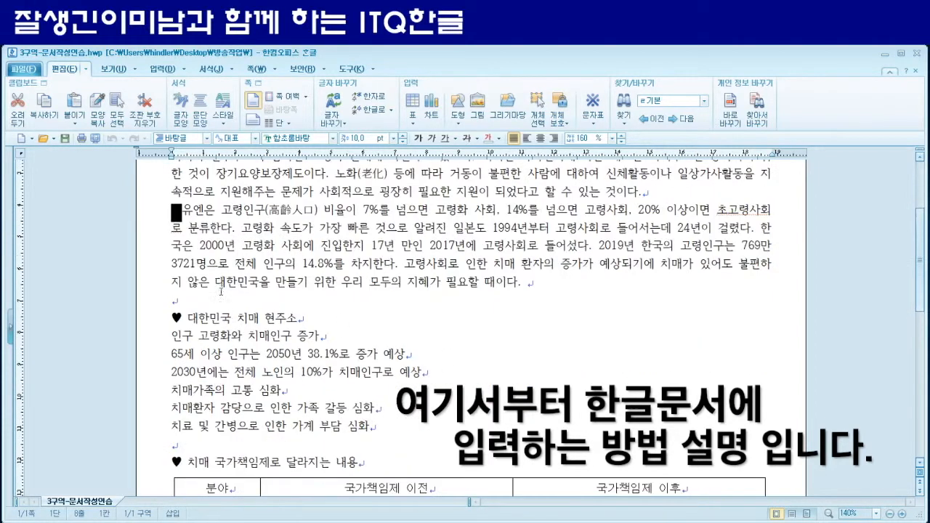
- Review the rest of the document: the heart-marked headings, the list lines, the comparison table and the closing organisation name
{"action": "left_click", "coordinate": [173, 320]}
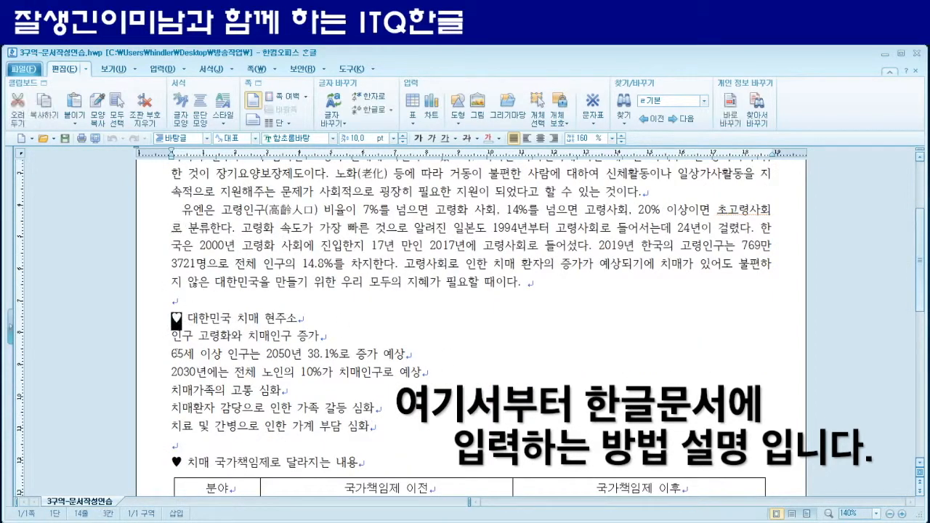
{"action": "left_click_drag", "start_coordinate": [186, 319], "coordinate": [299, 319]}
{"action": "scroll", "coordinate": [299, 320], "scroll_direction": "down", "scroll_amount": 3}
{"action": "scroll", "coordinate": [218, 290], "scroll_direction": "up", "scroll_amount": 1}
{"action": "left_click_drag", "start_coordinate": [172, 234], "coordinate": [390, 326]}
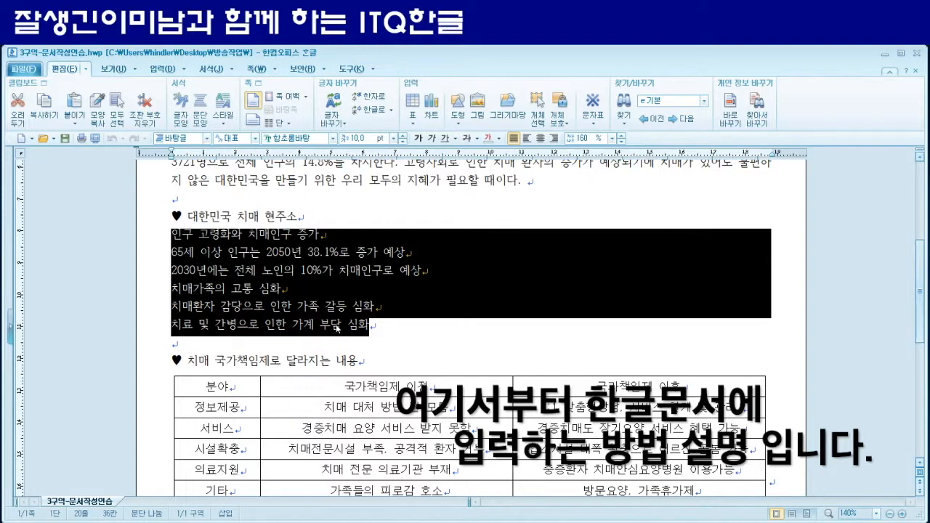
{"action": "scroll", "coordinate": [331, 329], "scroll_direction": "down", "scroll_amount": 1}
{"action": "left_click_drag", "start_coordinate": [175, 311], "coordinate": [356, 310]}
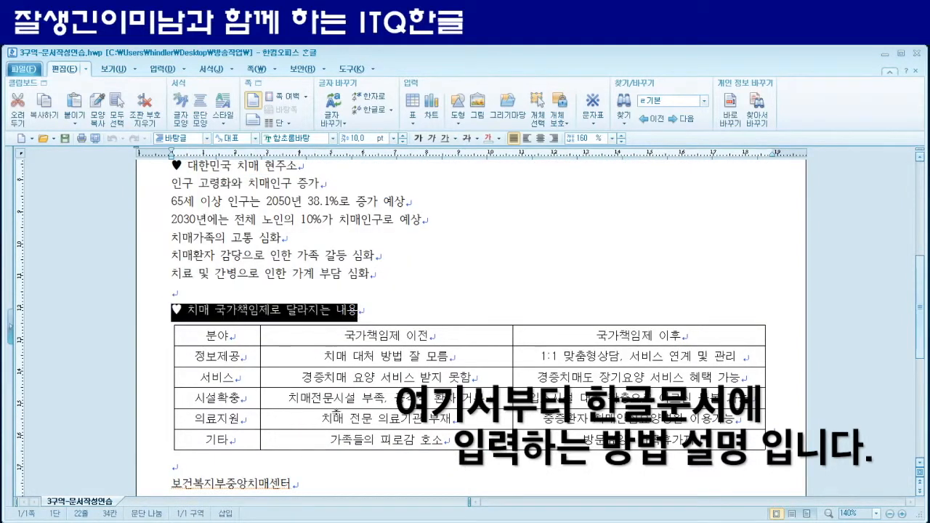
{"action": "scroll", "coordinate": [334, 380], "scroll_direction": "down", "scroll_amount": 2}
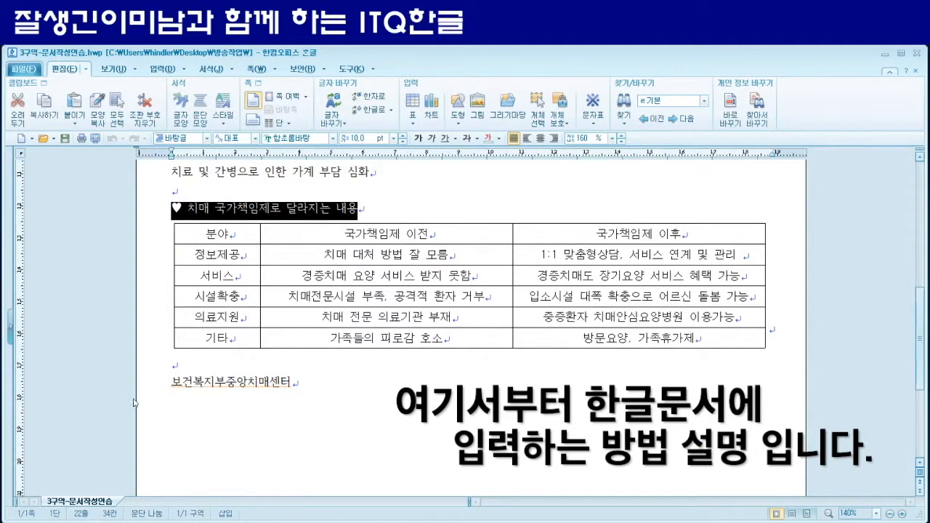
{"action": "left_click_drag", "start_coordinate": [173, 381], "coordinate": [303, 379]}
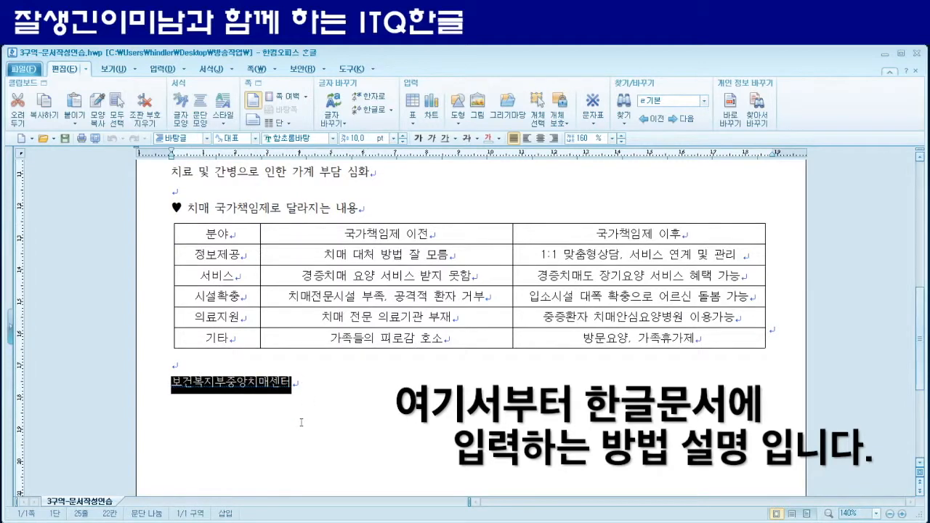
{"action": "scroll", "coordinate": [301, 422], "scroll_direction": "down", "scroll_amount": 1}
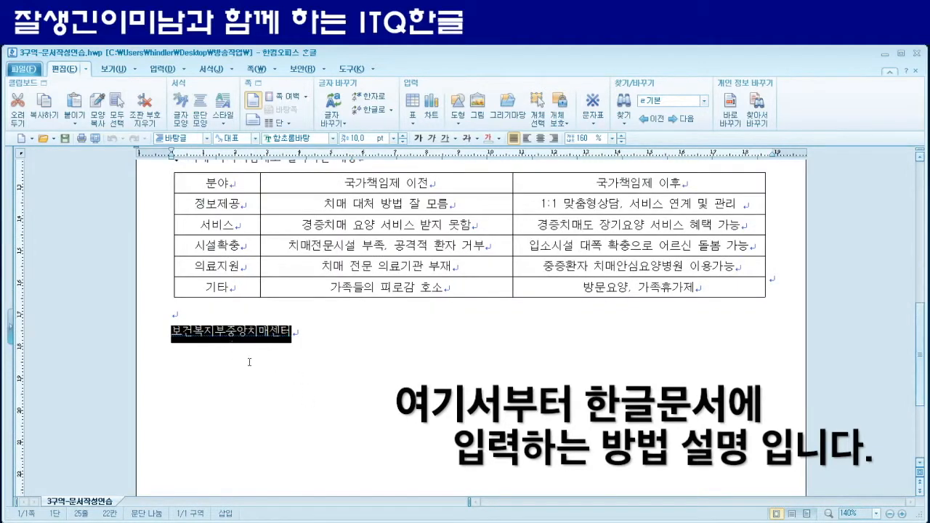
{"action": "scroll", "coordinate": [291, 385], "scroll_direction": "down", "scroll_amount": 2}
{"action": "scroll", "coordinate": [292, 387], "scroll_direction": "up", "scroll_amount": 6}
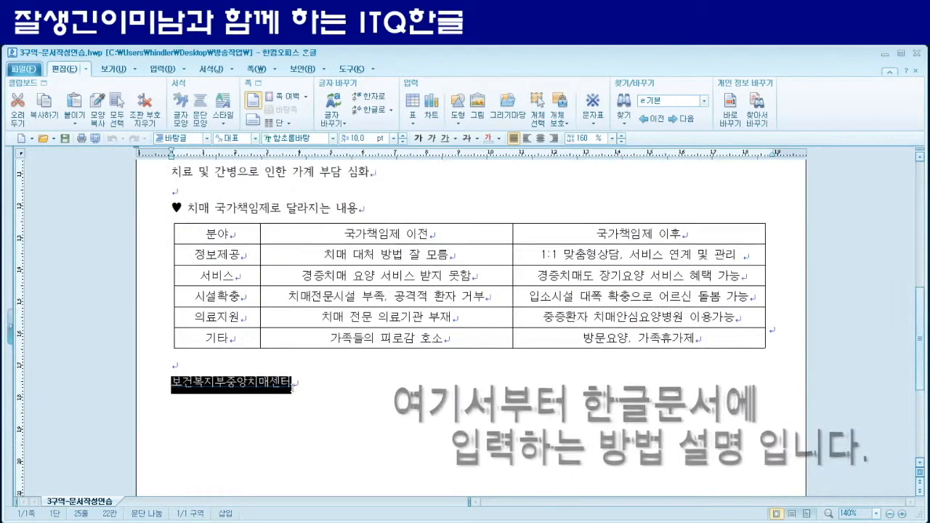
{"action": "scroll", "coordinate": [293, 388], "scroll_direction": "up", "scroll_amount": 4}
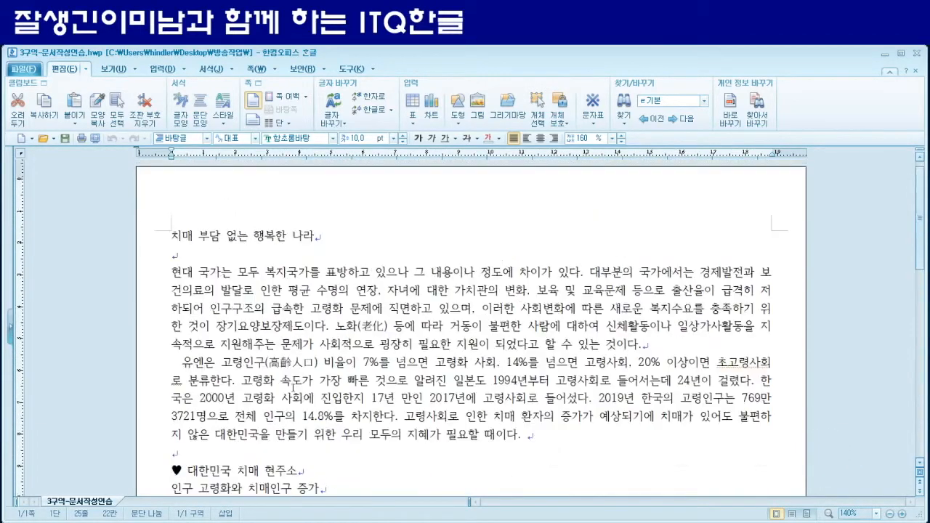
- Create a header for both odd and even pages (양 쪽) without a preset layout, containing the text "치매 국가책임제"
{"action": "left_click", "coordinate": [165, 238]}
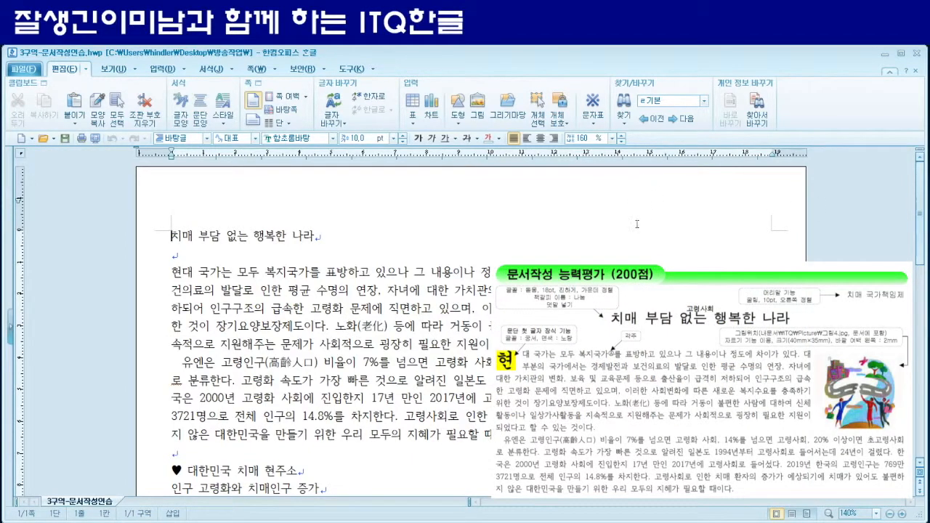
{"action": "scroll", "coordinate": [640, 226], "scroll_direction": "down", "scroll_amount": 4}
{"action": "scroll", "coordinate": [471, 320], "scroll_direction": "down", "scroll_amount": 5}
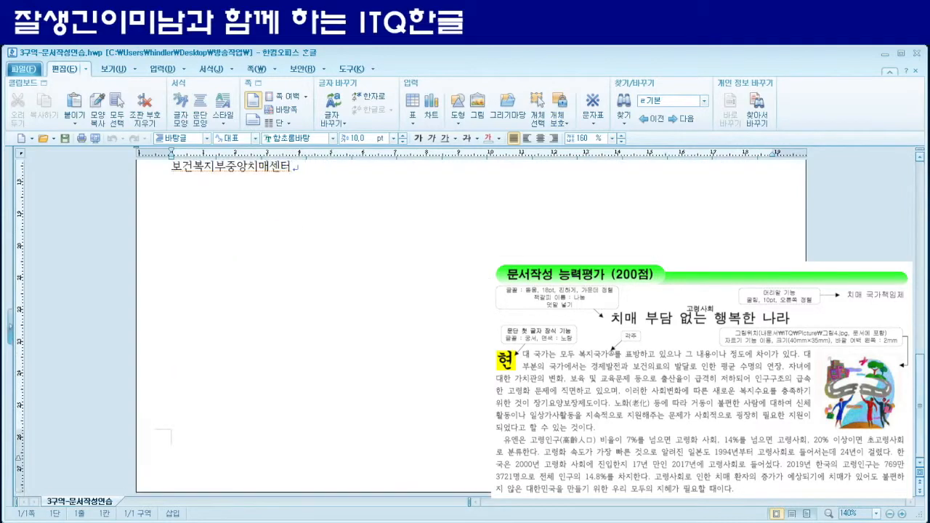
{"action": "scroll", "coordinate": [470, 320], "scroll_direction": "up", "scroll_amount": 10}
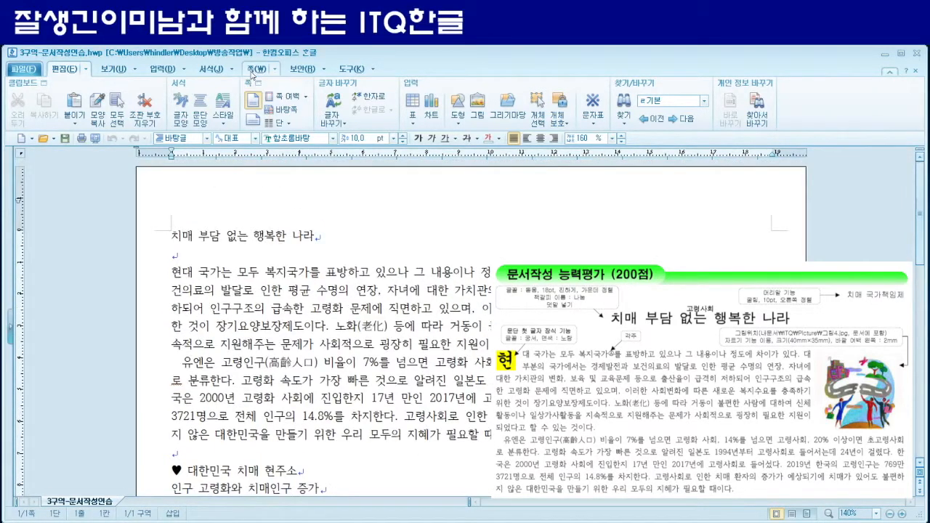
{"action": "left_click", "coordinate": [255, 69]}
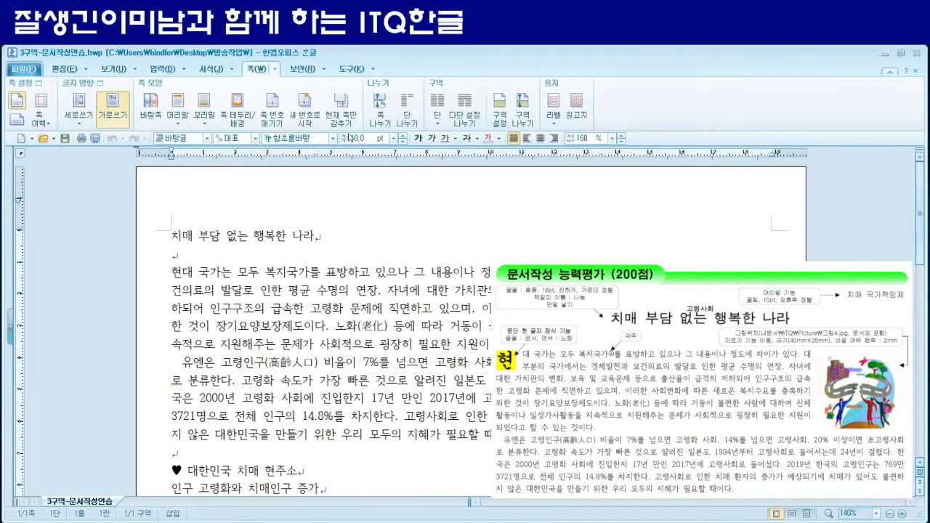
{"action": "left_click", "coordinate": [181, 126]}
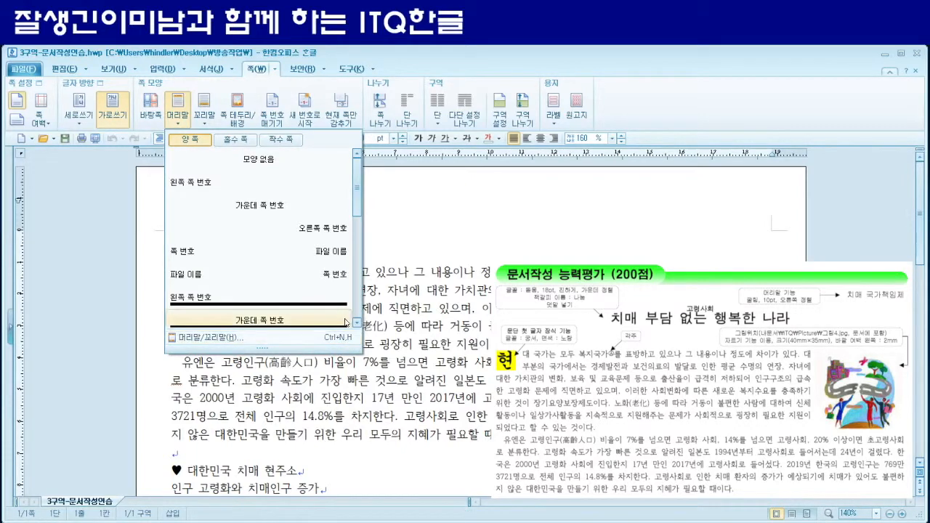
{"action": "left_click", "coordinate": [223, 341]}
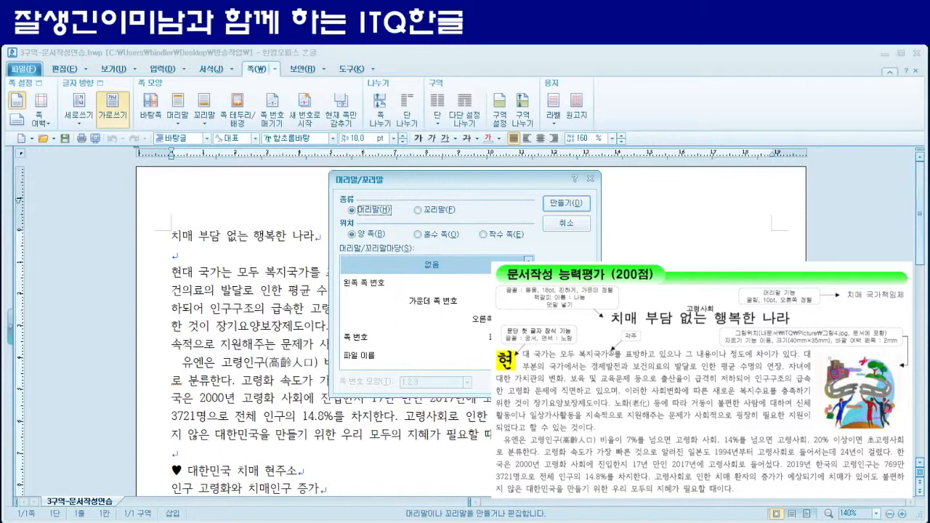
{"action": "left_click", "coordinate": [565, 204]}
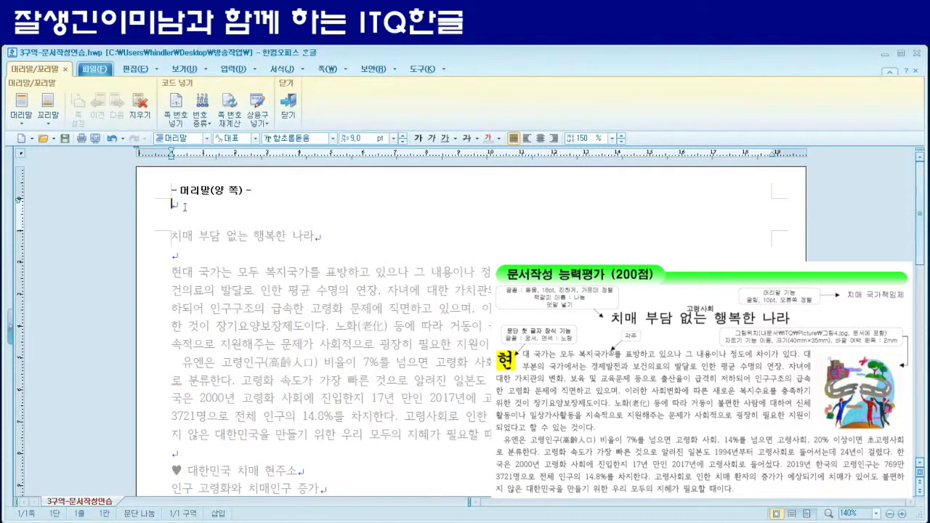
{"action": "type", "text": "치매 국가"}
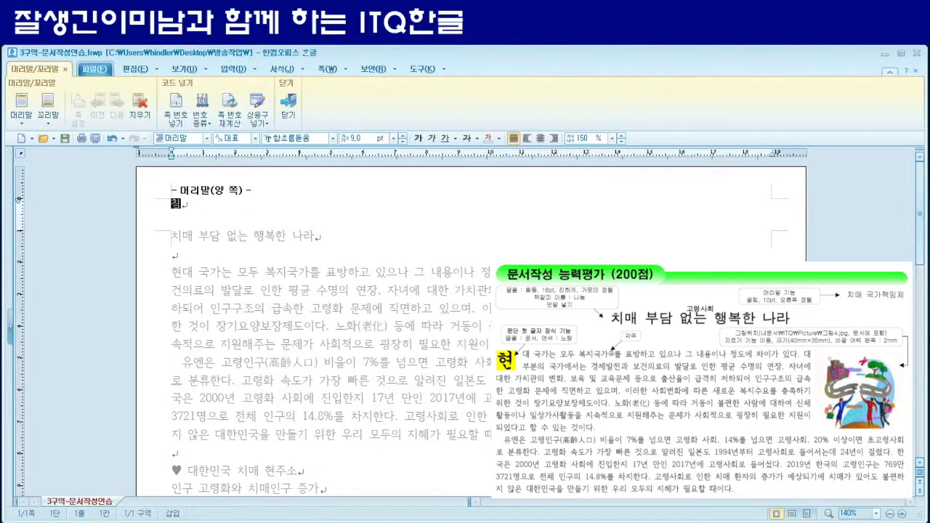
{"action": "type", "text": "책임제"}
- Format the header text "치매 국가책임제" in the 굴림 font at 10 pt and align it right
{"action": "triple_click", "coordinate": [216, 209]}
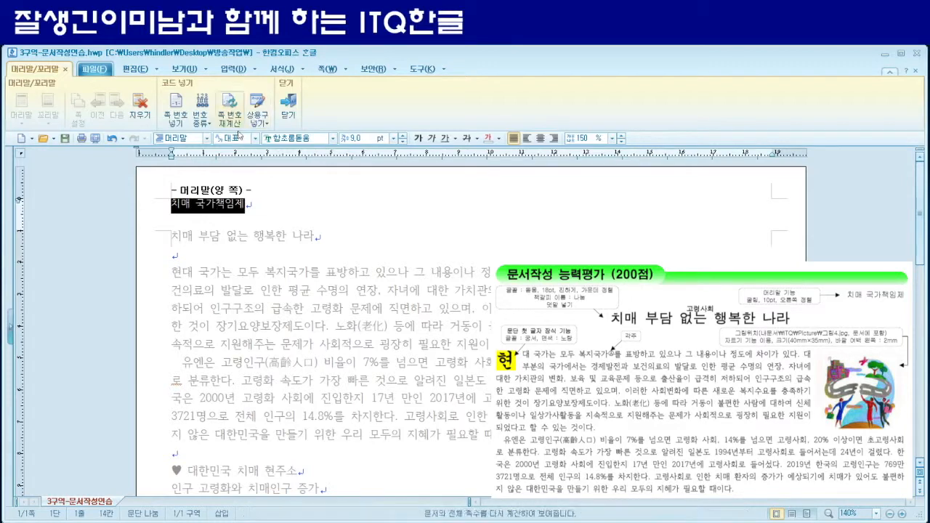
{"action": "left_click", "coordinate": [281, 138]}
{"action": "type", "text": "rmffla"}
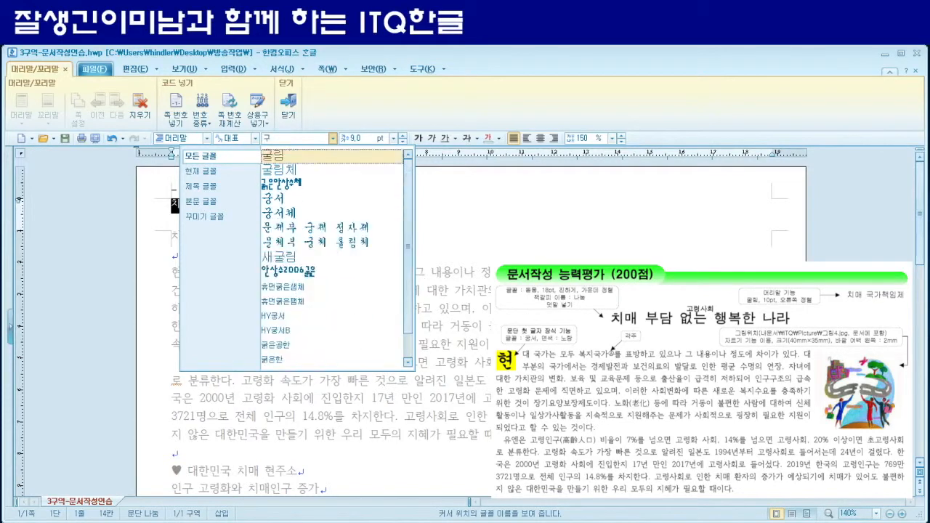
{"action": "key", "text": "Return"}
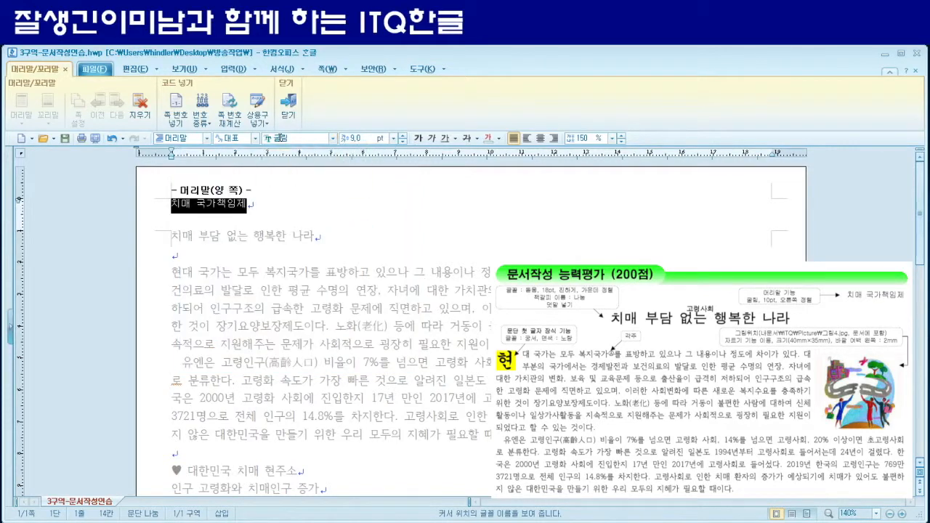
{"action": "key", "text": "alt+shift+e"}
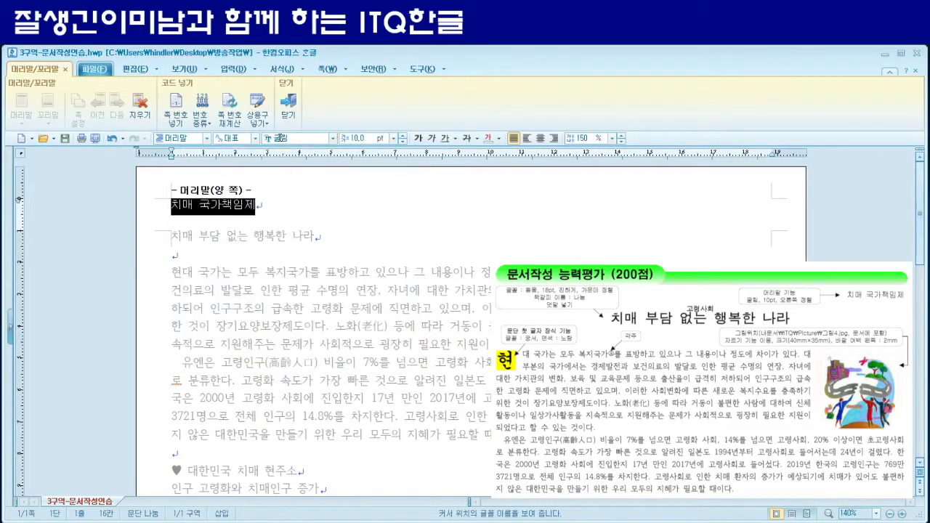
{"action": "left_click", "coordinate": [555, 138]}
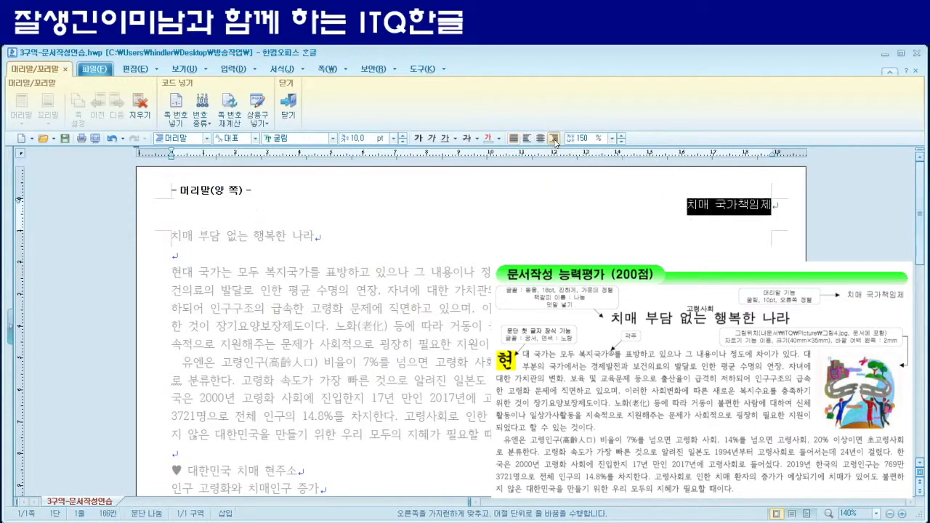
{"action": "left_click", "coordinate": [686, 217]}
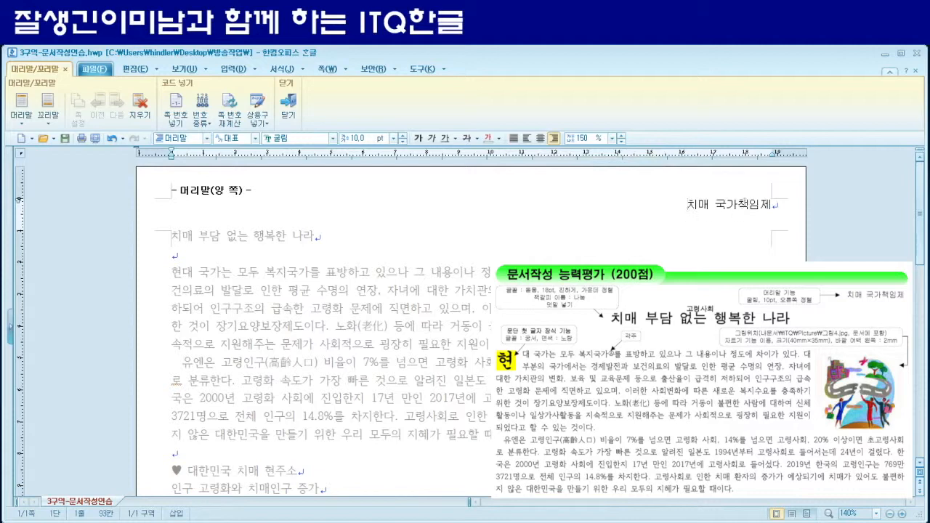
- Leave header editing and set the title line "치매 부담 없는 행복한 나라" in the 돋움 font
{"action": "left_click", "coordinate": [289, 104]}
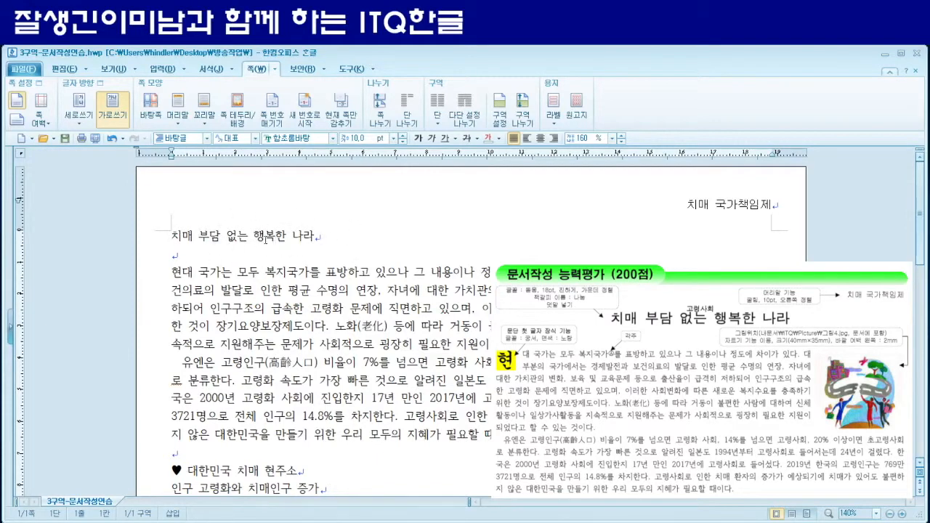
{"action": "left_click", "coordinate": [239, 235]}
{"action": "triple_click", "coordinate": [239, 235]}
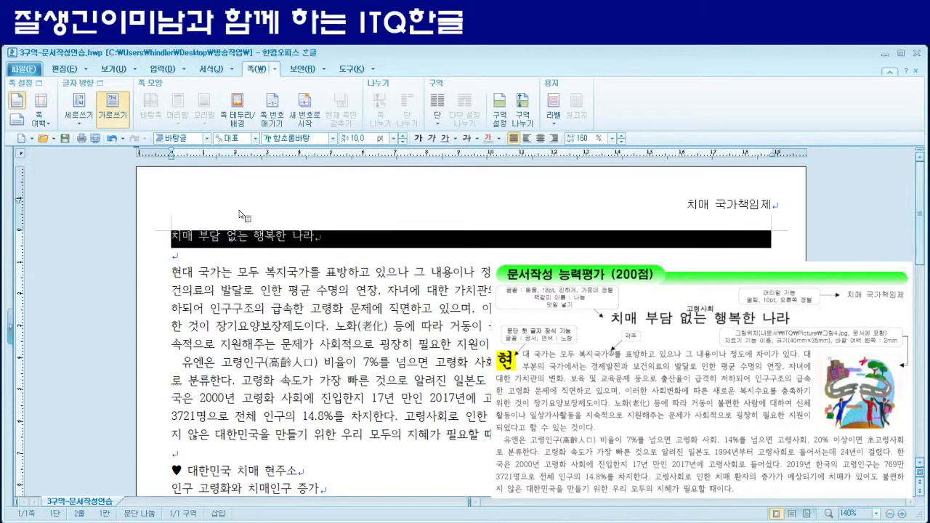
{"action": "left_click", "coordinate": [290, 138]}
{"action": "type", "text": "돋움"}
{"action": "key", "text": "Return"}
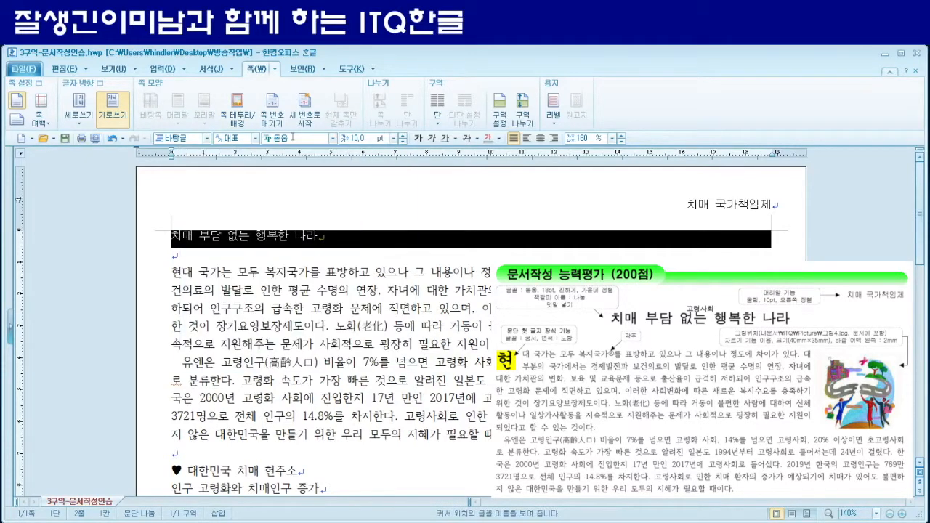
- Enlarge the title to 18 pt, make it bold and centre it
{"action": "key", "text": "alt+shift+e"}
{"action": "key", "text": "alt+shift+e"}
{"action": "key", "text": "alt+shift+e"}
{"action": "key", "text": "alt+shift+e"}
{"action": "key", "text": "alt+shift+e"}
{"action": "key", "text": "alt+shift+e"}
{"action": "key", "text": "alt+shift+e"}
{"action": "key", "text": "alt+shift+e"}
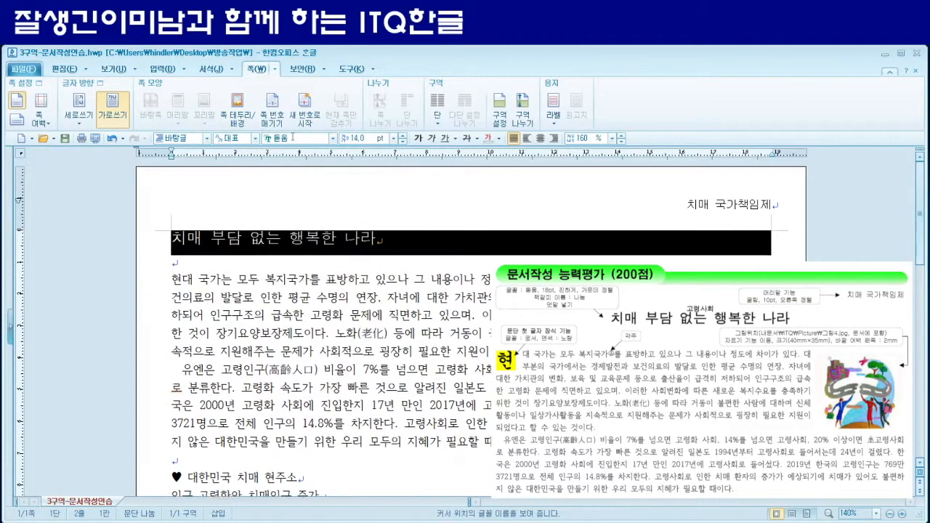
{"action": "left_click", "coordinate": [417, 138]}
{"action": "left_click", "coordinate": [541, 139]}
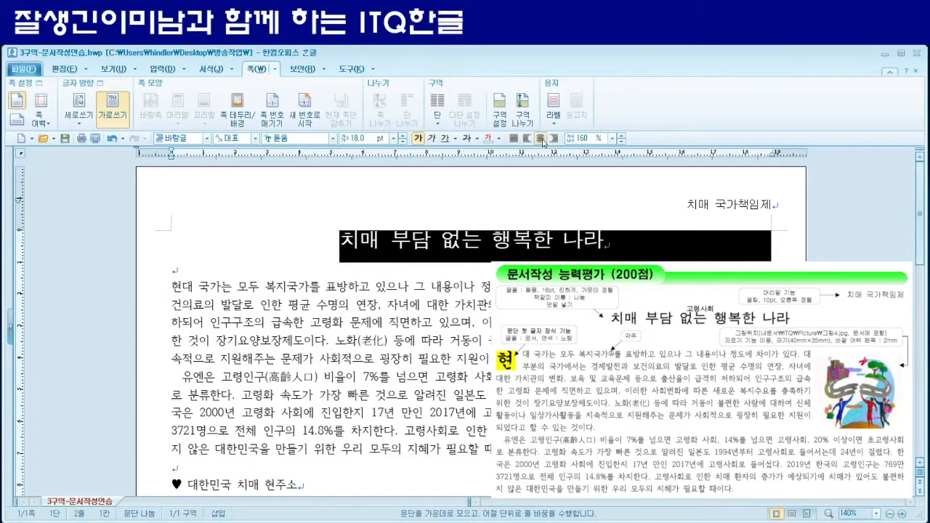
{"action": "left_click", "coordinate": [614, 254]}
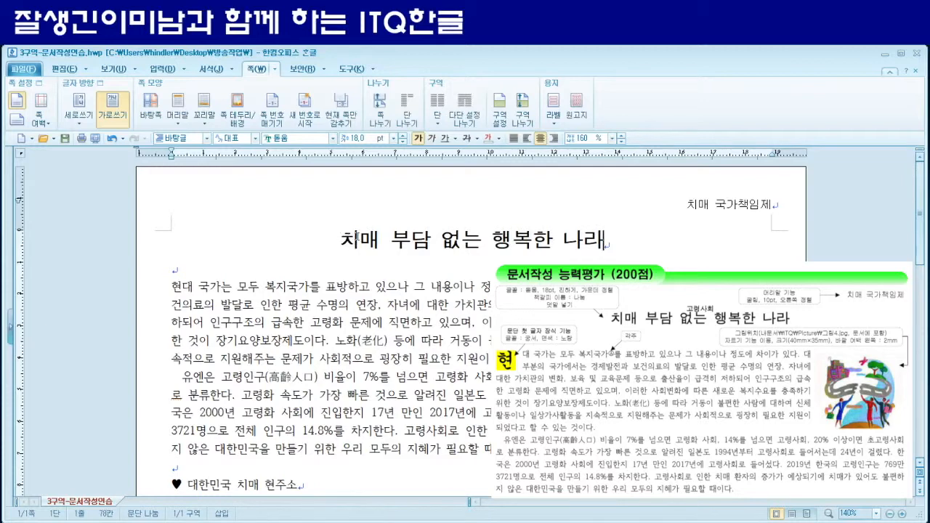
- Insert a bookmark (책갈피) named "나눔2" at the very start of the title
{"action": "left_click_drag", "start_coordinate": [336, 236], "coordinate": [602, 242]}
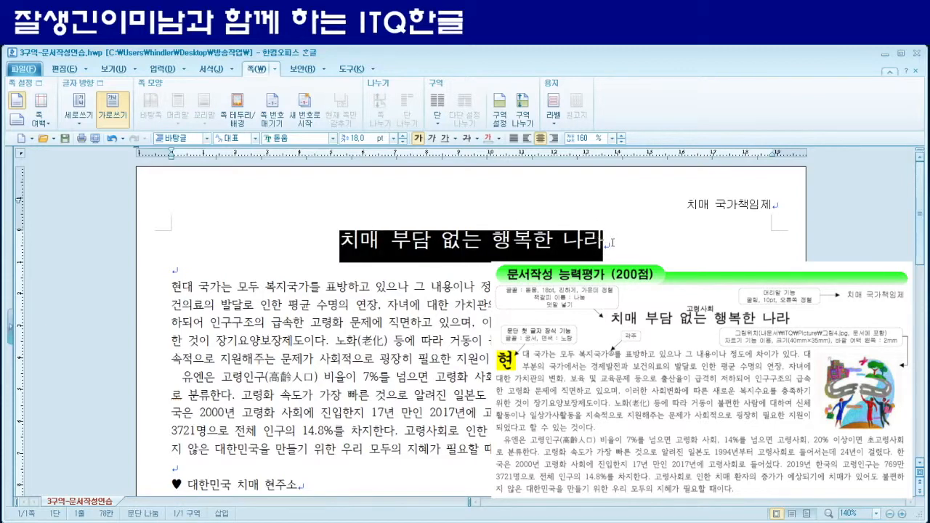
{"action": "left_click", "coordinate": [341, 243]}
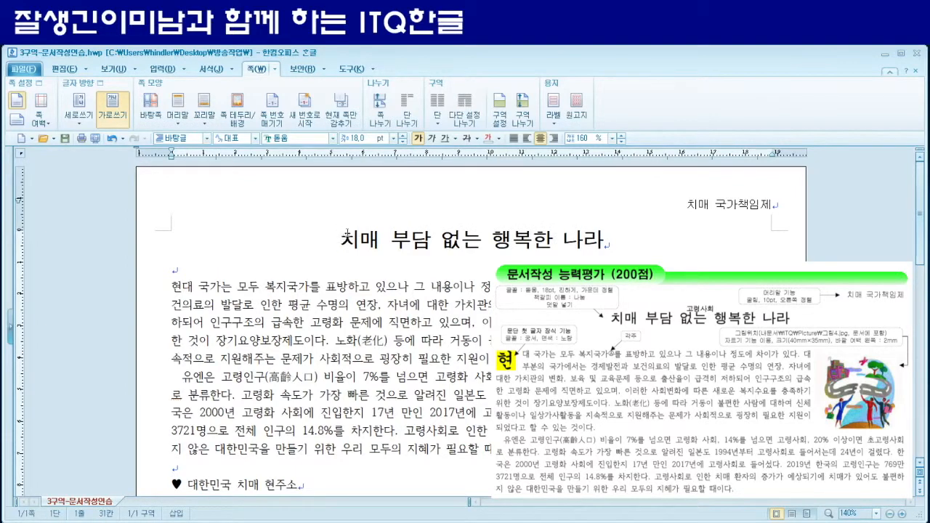
{"action": "left_click", "coordinate": [163, 69]}
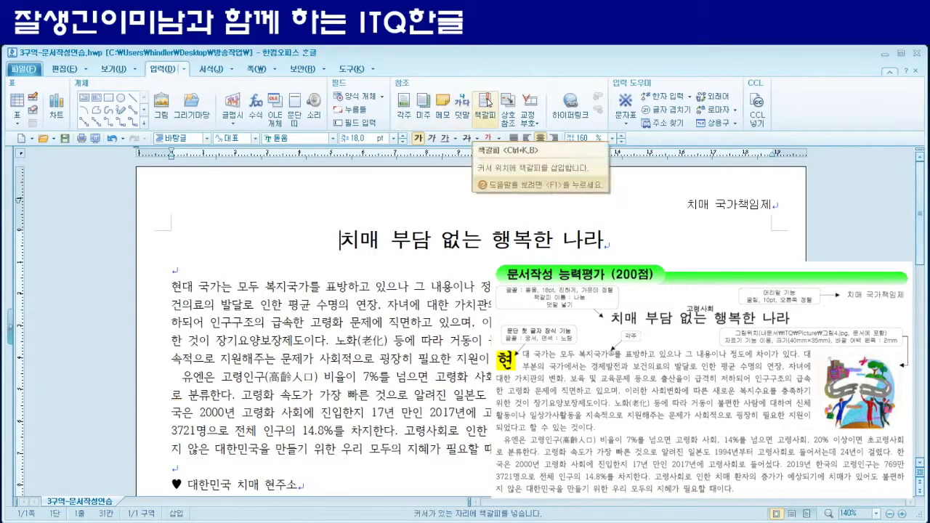
{"action": "left_click", "coordinate": [488, 103]}
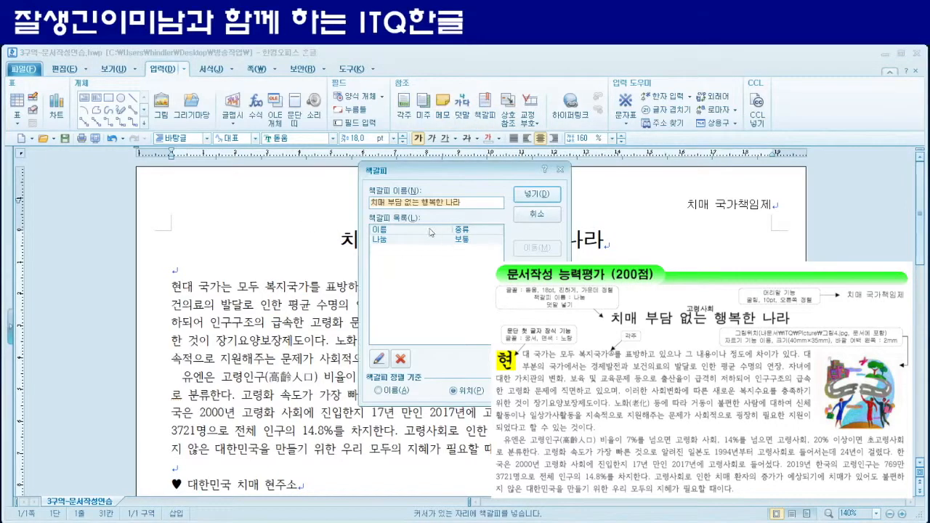
{"action": "left_click", "coordinate": [369, 203]}
{"action": "type", "text": "나눔2"}
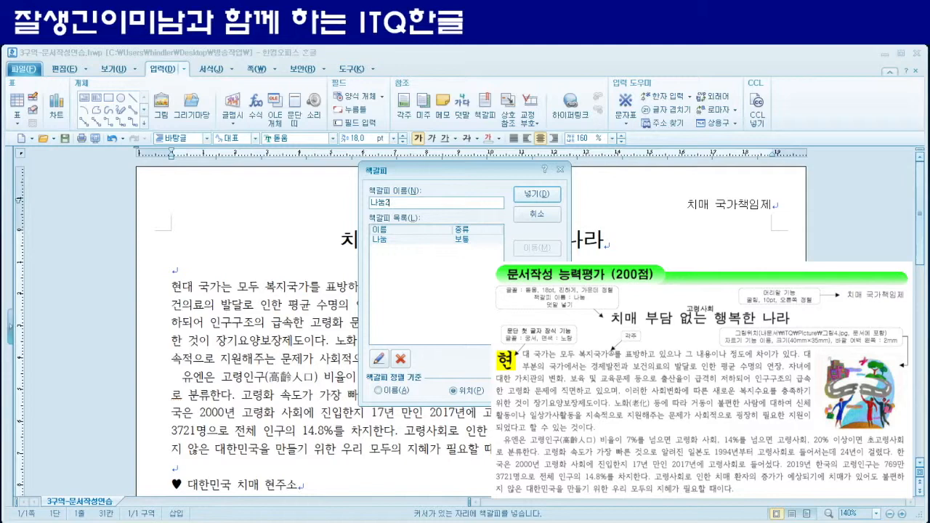
{"action": "left_click", "coordinate": [530, 195]}
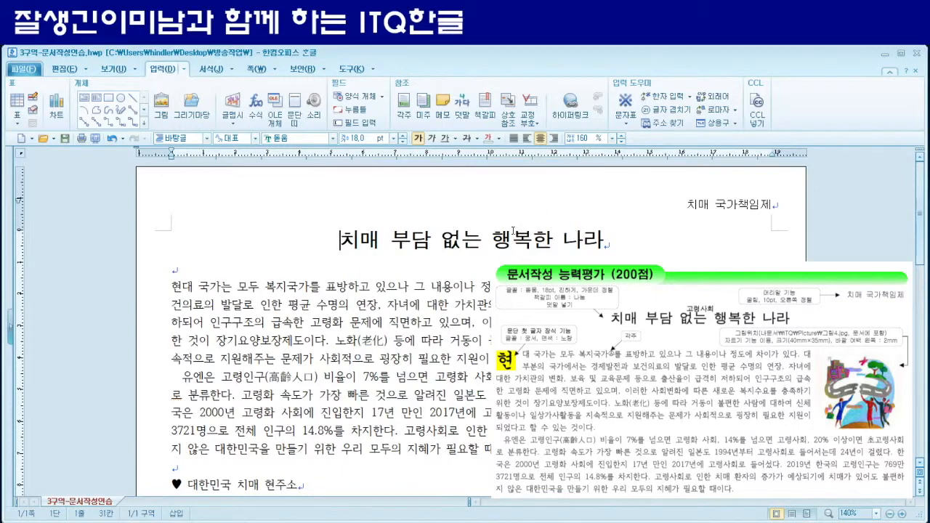
- Add the ruby text (덧말) "고령사회" above the whole title text
{"action": "left_click_drag", "start_coordinate": [338, 241], "coordinate": [595, 243]}
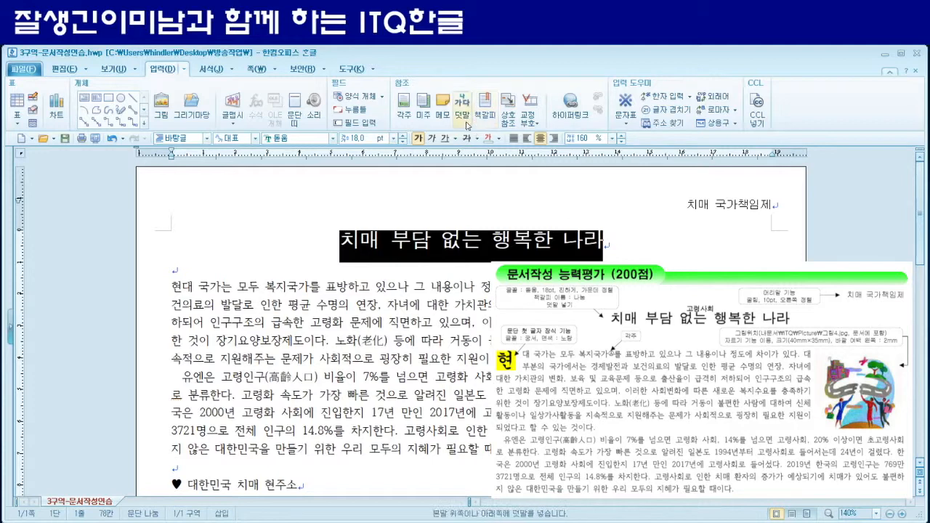
{"action": "left_click", "coordinate": [463, 114]}
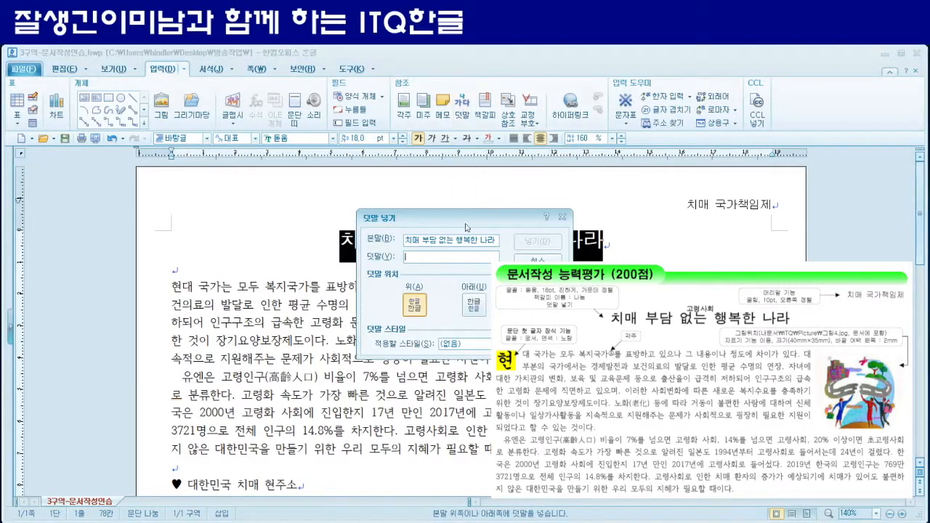
{"action": "type", "text": "고령사회"}
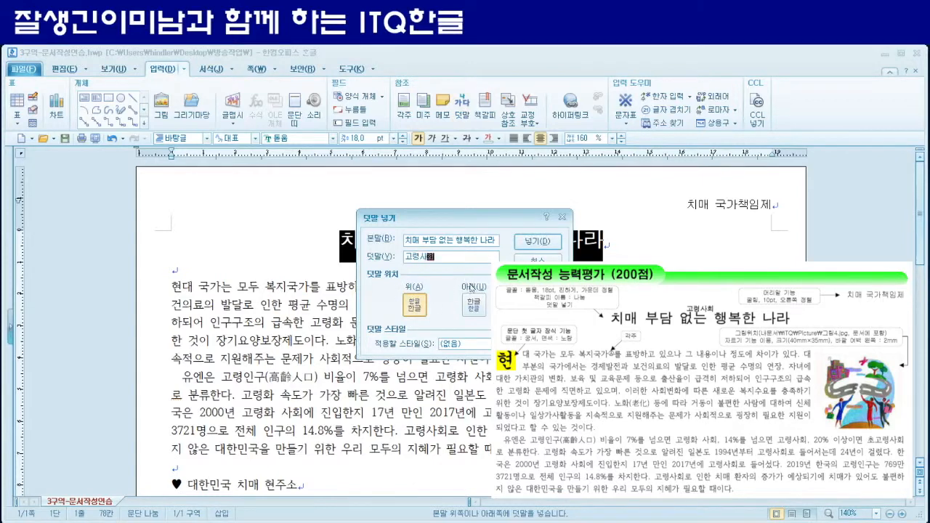
{"action": "left_click", "coordinate": [417, 312]}
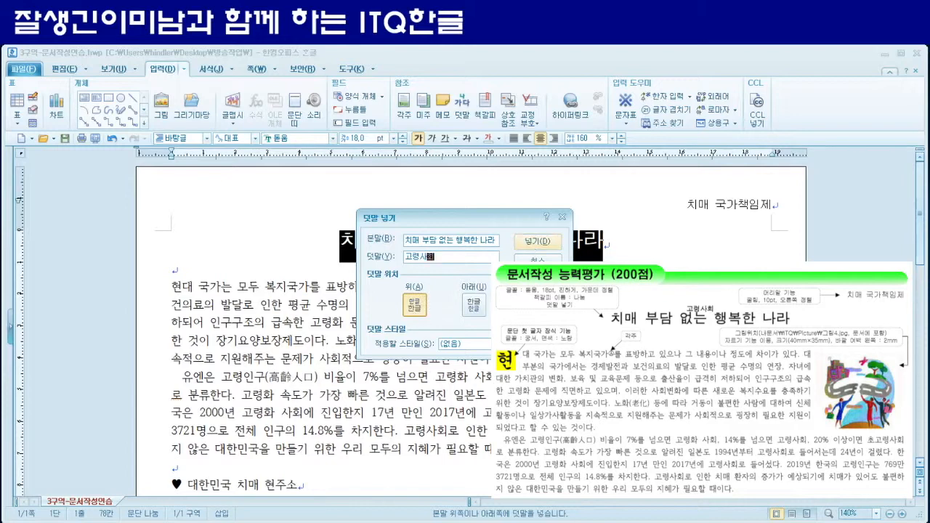
{"action": "left_click", "coordinate": [535, 241]}
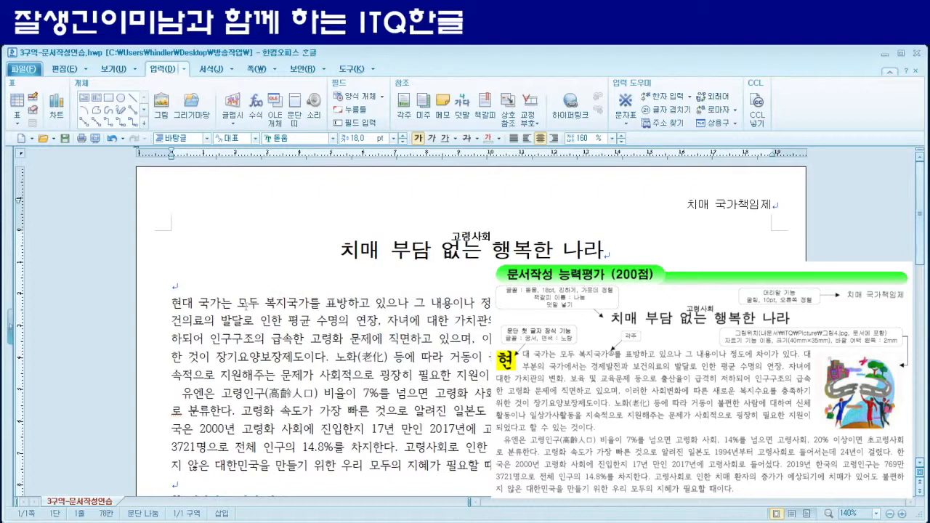
- Enlarge the first character "현" of the first body paragraph to 22 pt
{"action": "left_click", "coordinate": [167, 306]}
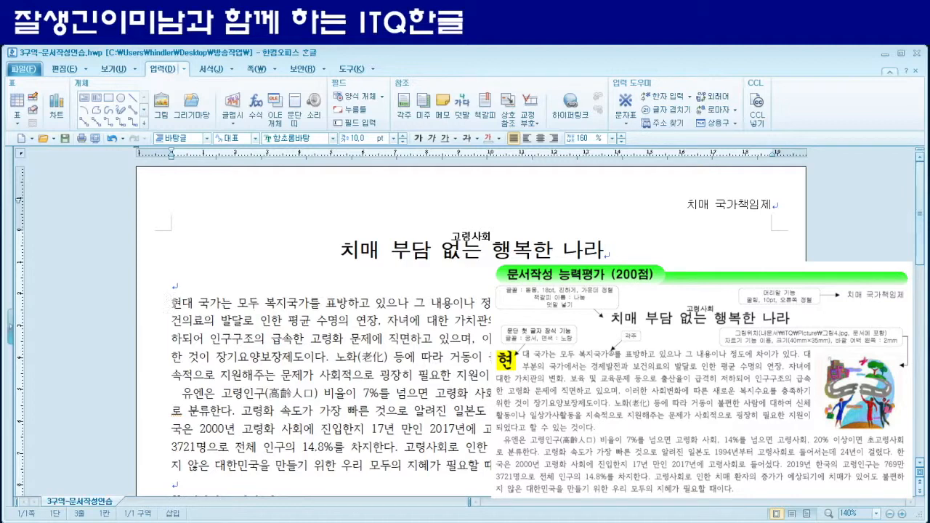
{"action": "left_click_drag", "start_coordinate": [169, 304], "coordinate": [181, 304]}
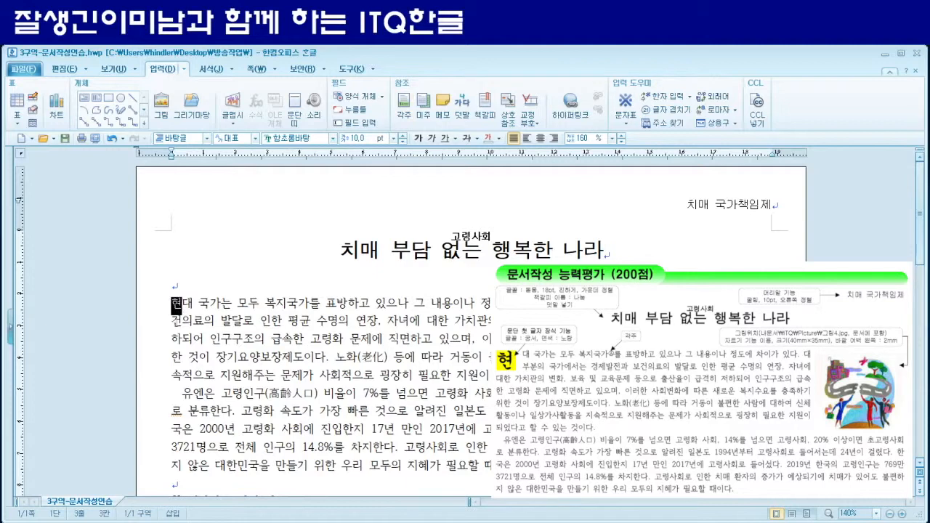
{"action": "left_click", "coordinate": [402, 137]}
{"action": "left_click", "coordinate": [403, 137]}
{"action": "left_click", "coordinate": [403, 136]}
{"action": "left_click", "coordinate": [402, 136]}
{"action": "left_click", "coordinate": [402, 137]}
{"action": "left_click", "coordinate": [403, 136]}
{"action": "left_click", "coordinate": [403, 136]}
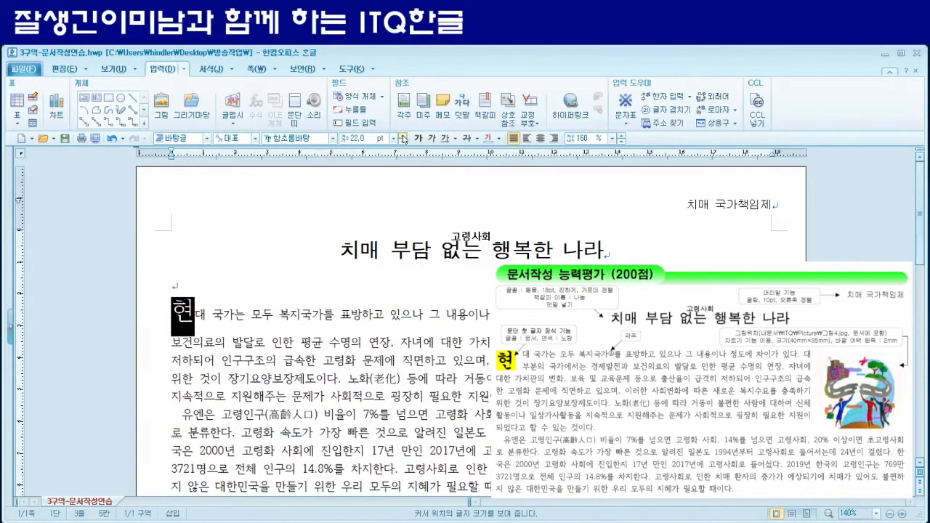
- Set the size of the character "현" back to 10 pt
{"action": "left_click", "coordinate": [357, 138]}
{"action": "key", "text": "BackSpace"}
{"action": "key", "text": "BackSpace"}
{"action": "key", "text": "BackSpace"}
{"action": "key", "text": "BackSpace"}
{"action": "type", "text": "10"}
{"action": "key", "text": "Return"}
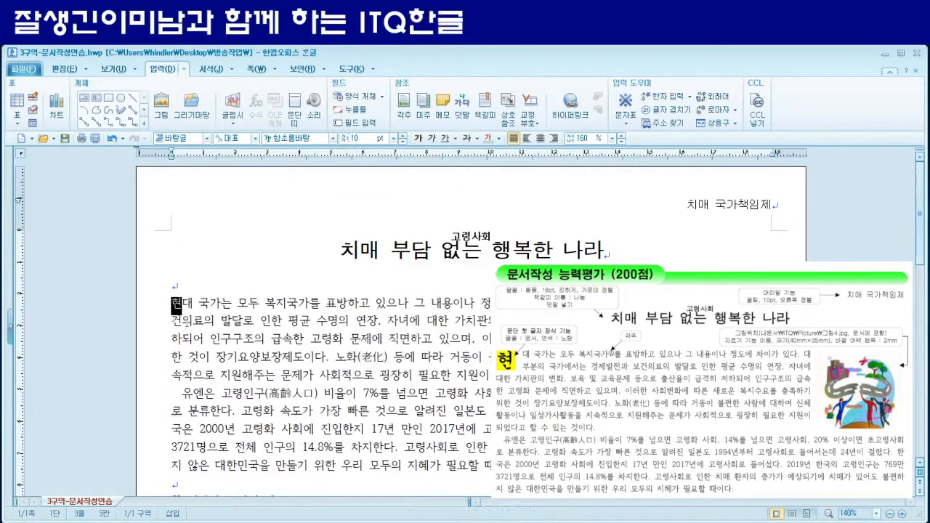
{"action": "left_click", "coordinate": [248, 302]}
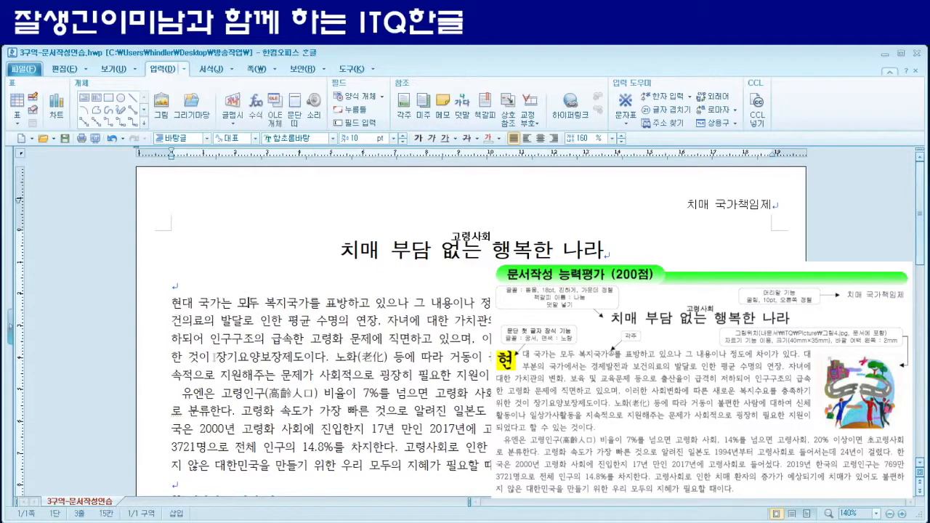
- Check whether the 문단 첫 글자 장식 command is available with and without the character "현" selected
{"action": "left_click_drag", "start_coordinate": [171, 302], "coordinate": [321, 340]}
{"action": "left_click", "coordinate": [368, 355]}
{"action": "left_click", "coordinate": [211, 72]}
{"action": "left_click", "coordinate": [233, 70]}
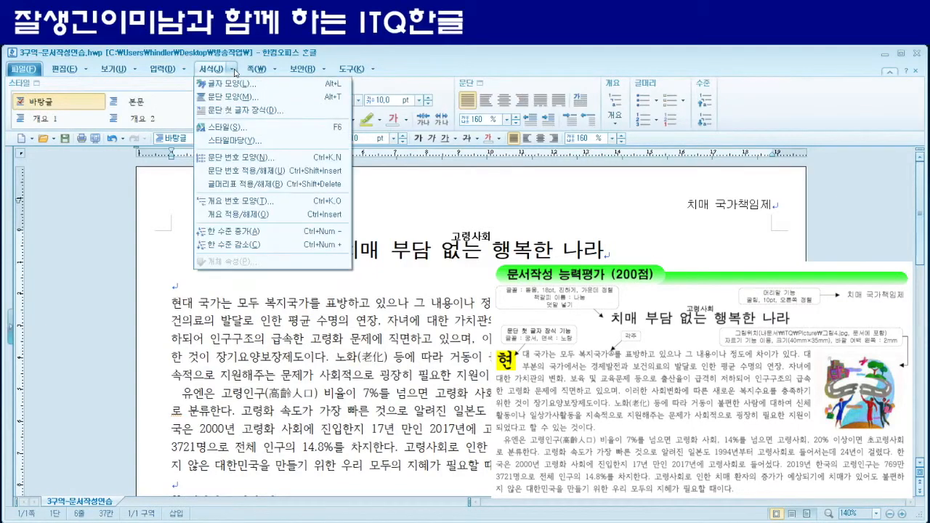
{"action": "left_click", "coordinate": [180, 303]}
{"action": "left_click_drag", "start_coordinate": [185, 304], "coordinate": [174, 302]}
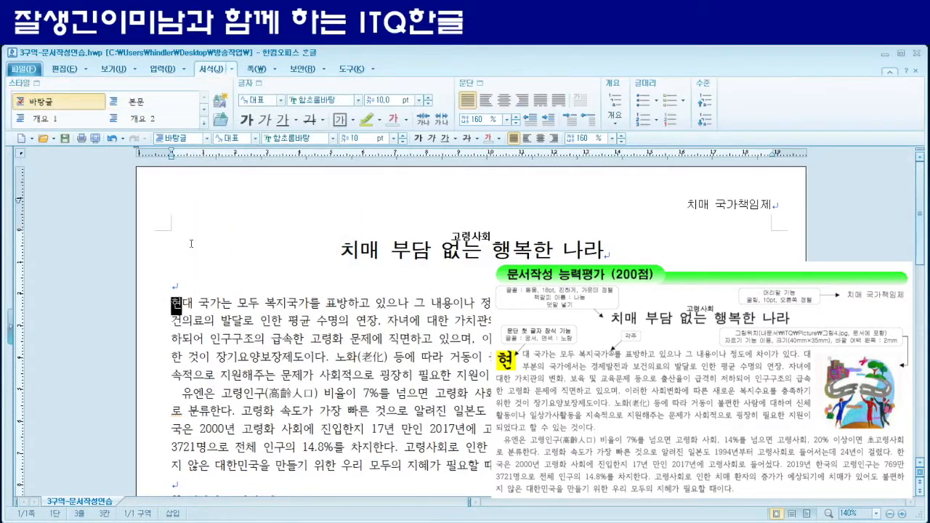
{"action": "left_click", "coordinate": [232, 70]}
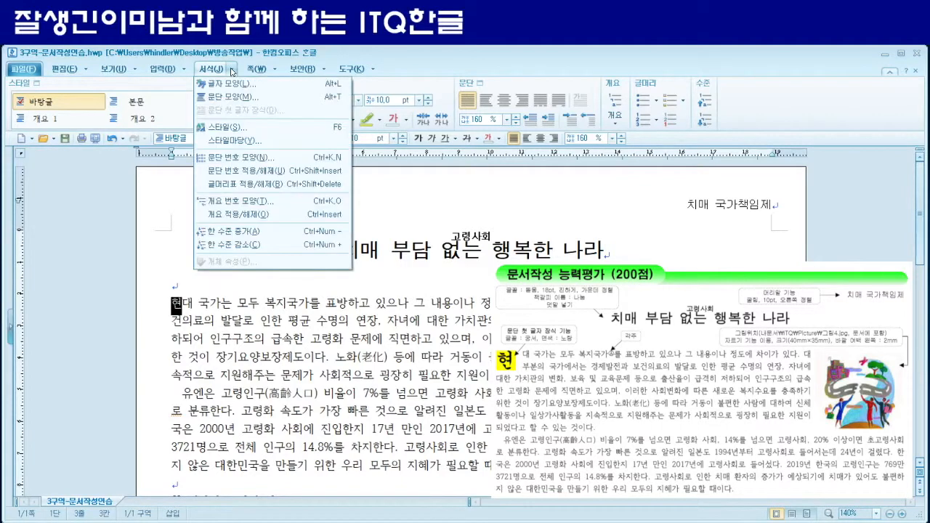
{"action": "left_click", "coordinate": [231, 70]}
{"action": "left_click", "coordinate": [232, 70]}
- Decorate the first body paragraph's initial letter as a two-line drop cap in the 궁서 font with a yellow (노랑) fill
{"action": "left_click", "coordinate": [215, 305]}
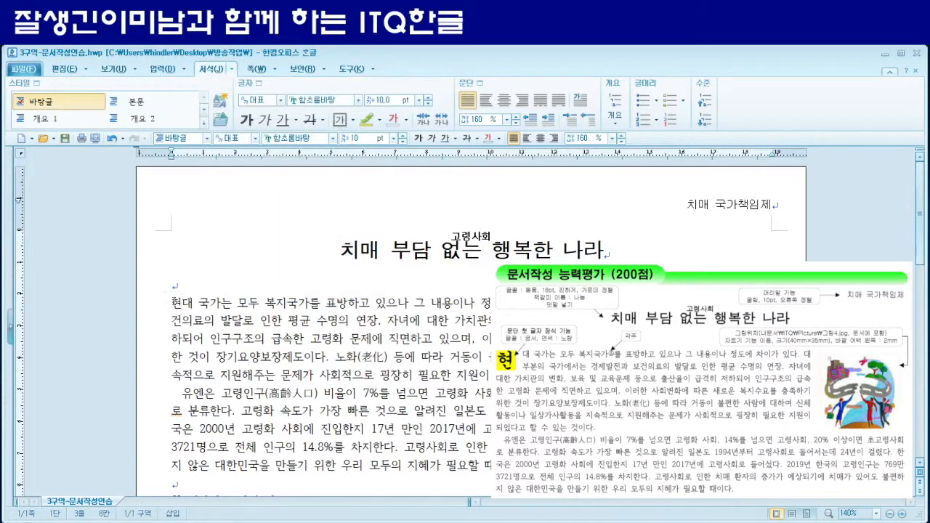
{"action": "left_click", "coordinate": [233, 70]}
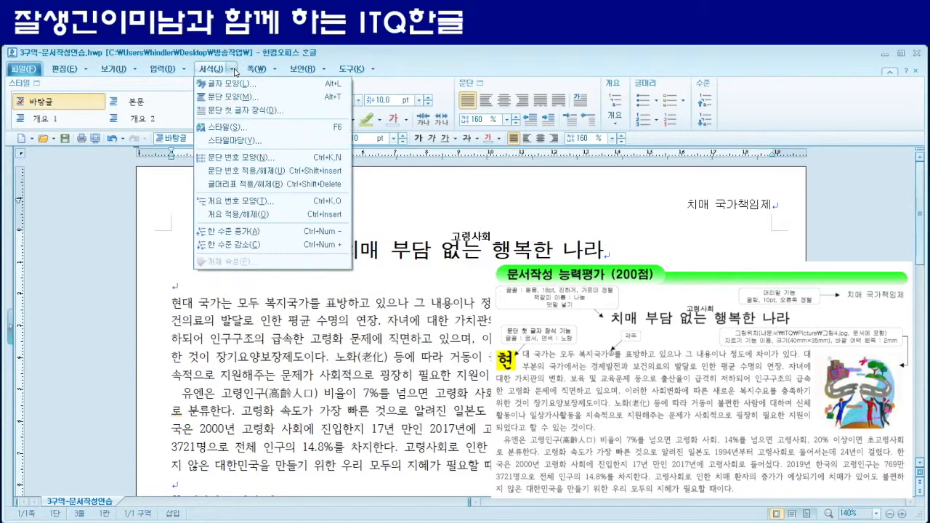
{"action": "left_click", "coordinate": [262, 111]}
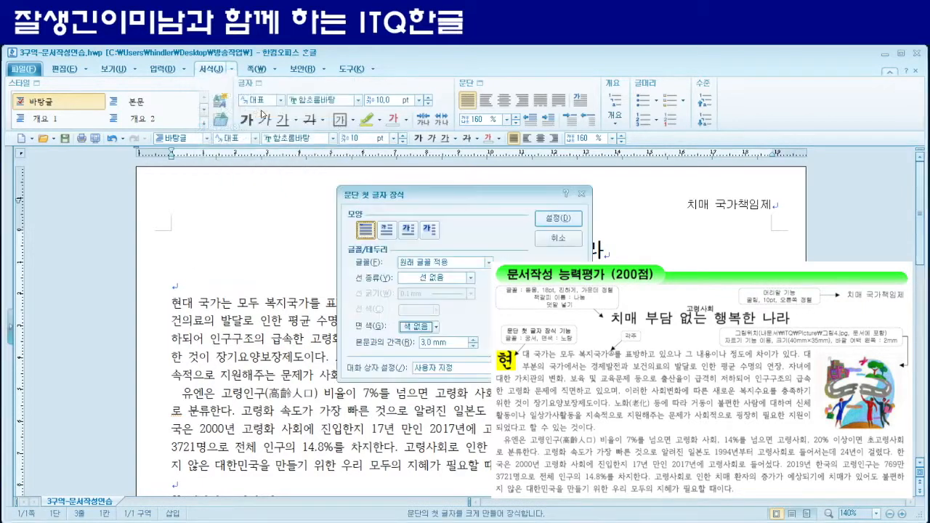
{"action": "left_click", "coordinate": [390, 232]}
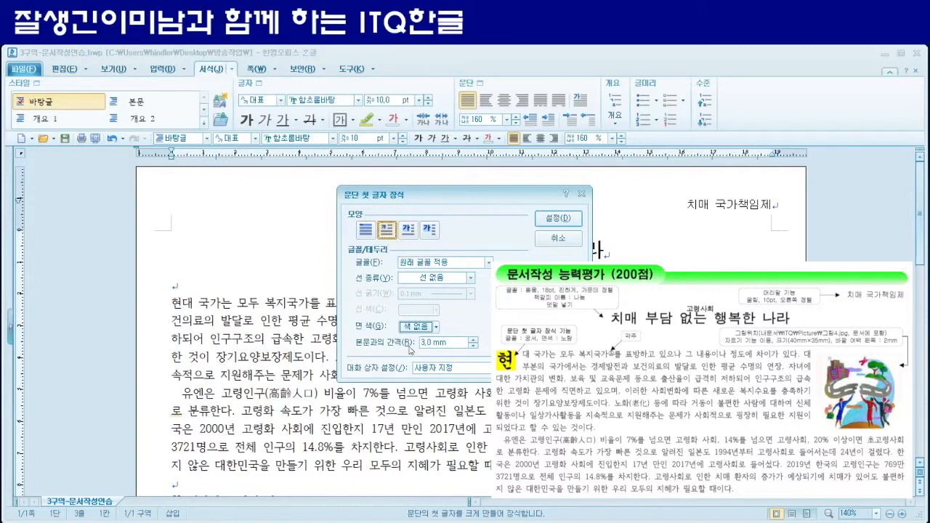
{"action": "left_click", "coordinate": [421, 264]}
{"action": "type", "text": "궁서"}
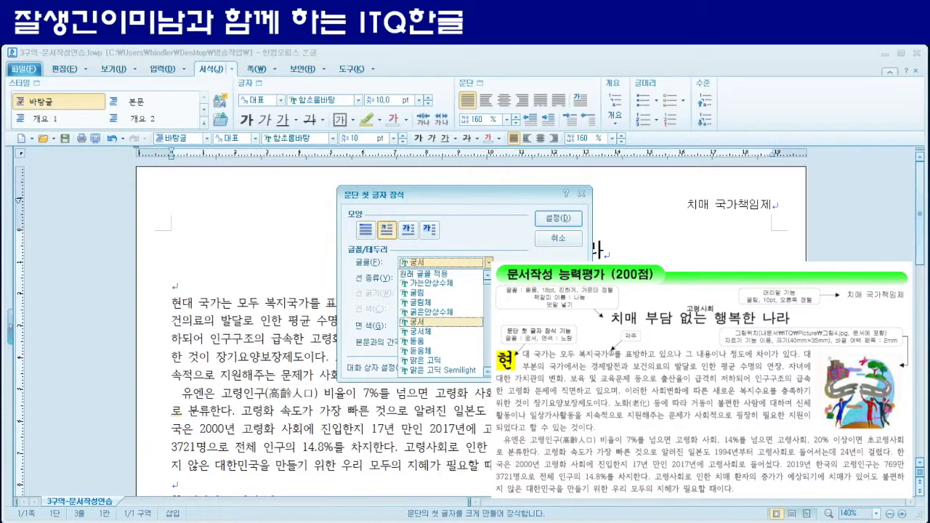
{"action": "key", "text": "Return"}
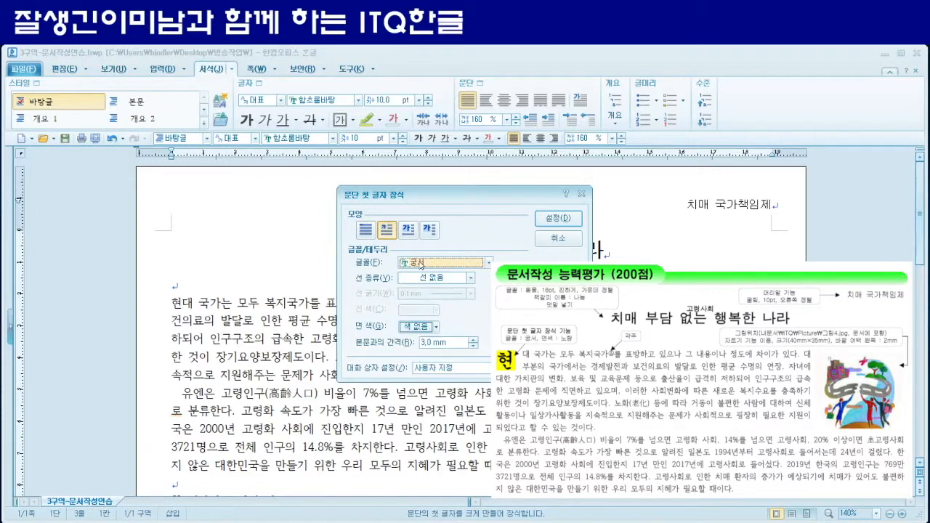
{"action": "left_click", "coordinate": [434, 327]}
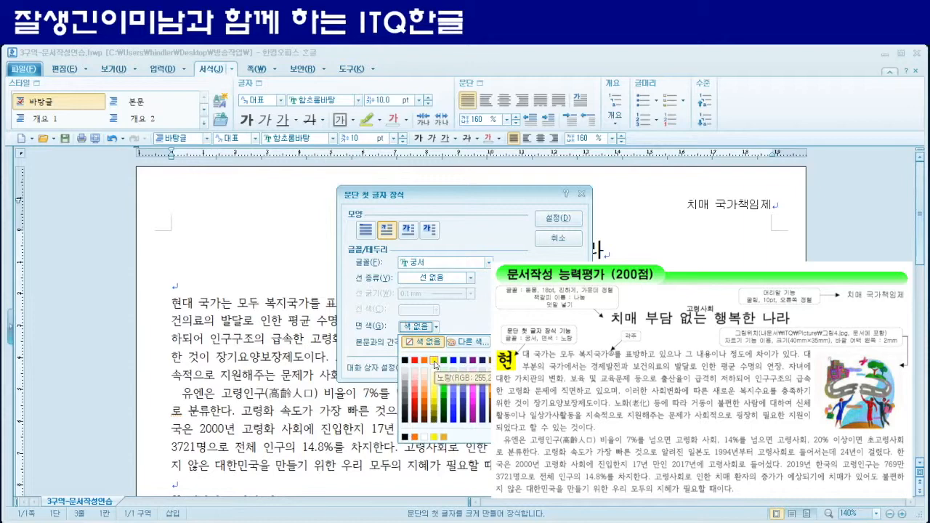
{"action": "left_click", "coordinate": [435, 360]}
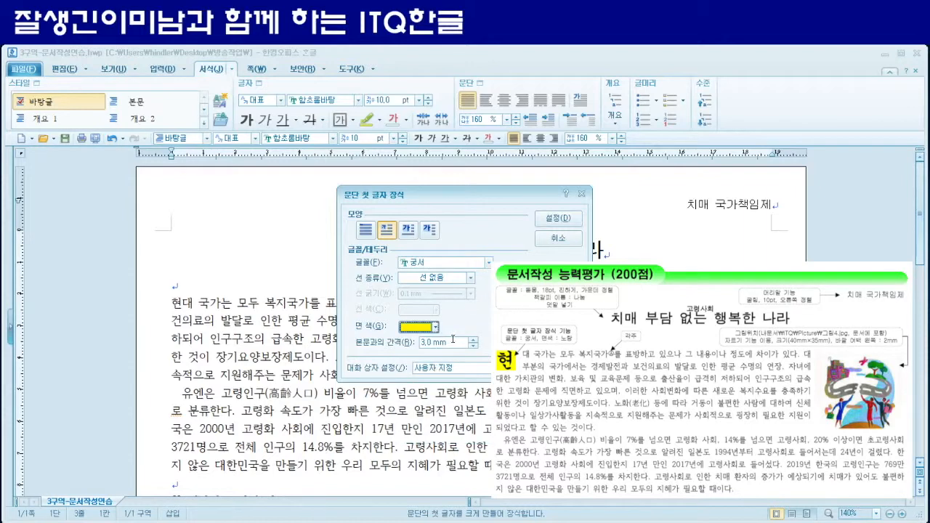
{"action": "left_click", "coordinate": [555, 217]}
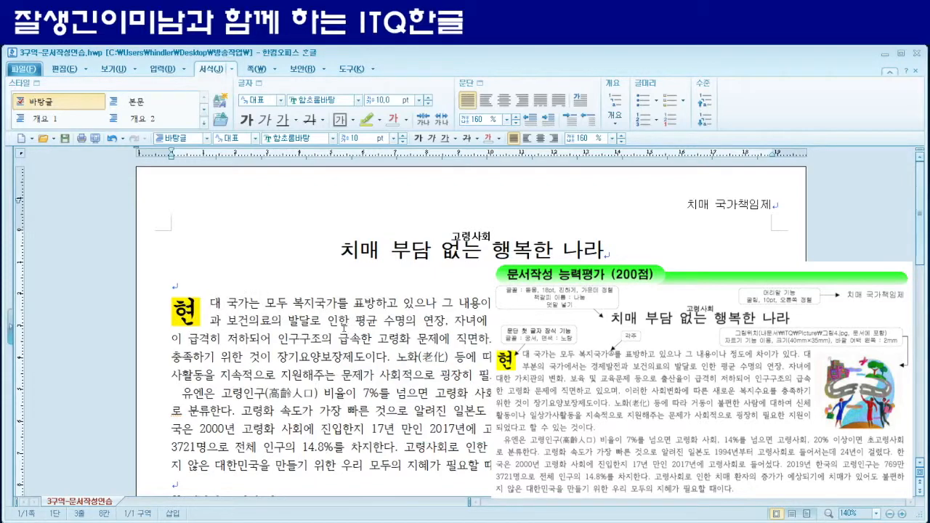
- Insert a footnote directly after the word "복지국가" in the first body paragraph
{"action": "left_click", "coordinate": [337, 303]}
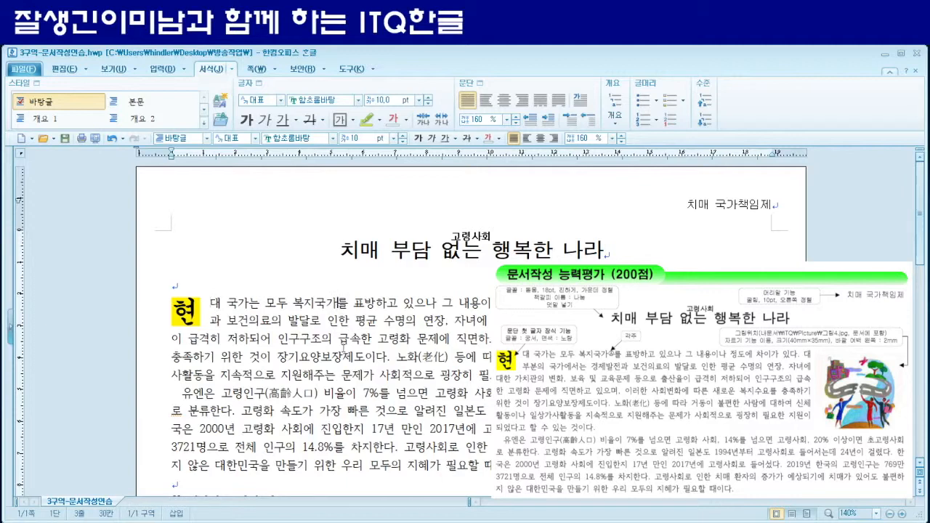
{"action": "left_click_drag", "start_coordinate": [294, 303], "coordinate": [338, 303]}
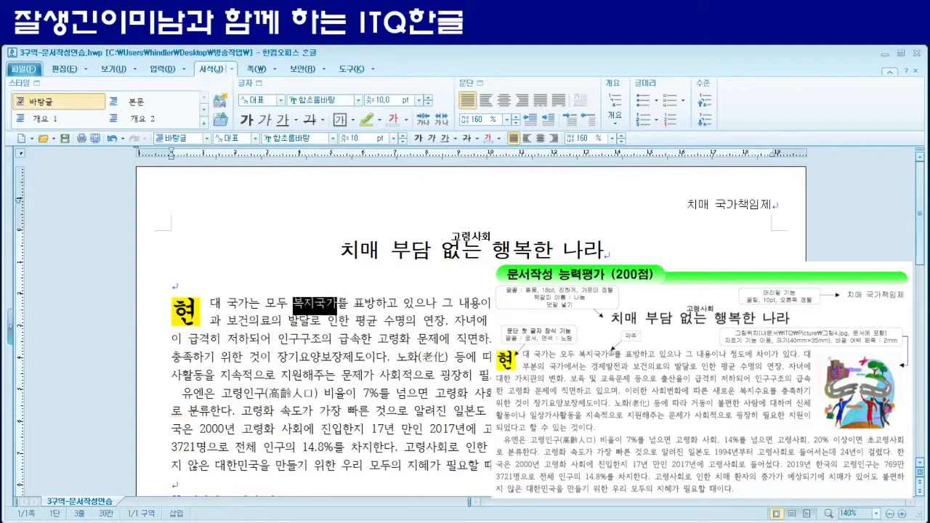
{"action": "left_click", "coordinate": [339, 303]}
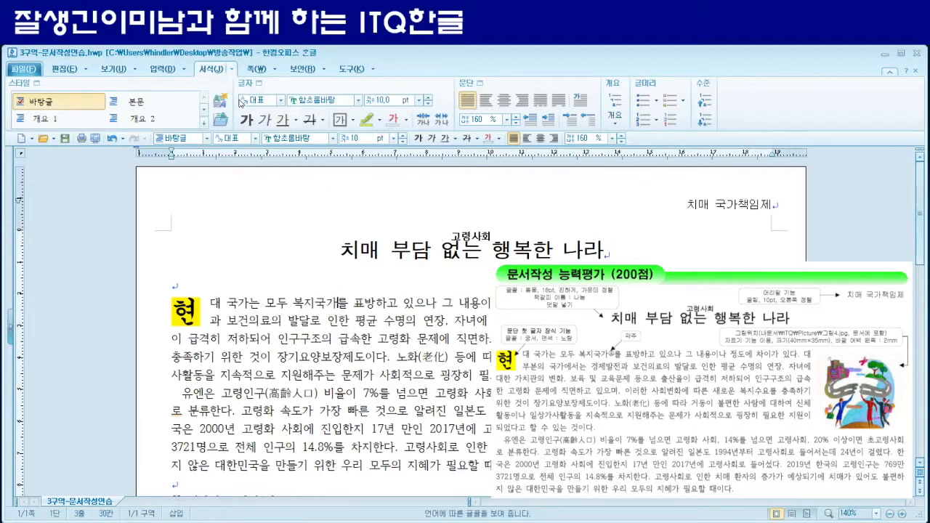
{"action": "left_click", "coordinate": [163, 72]}
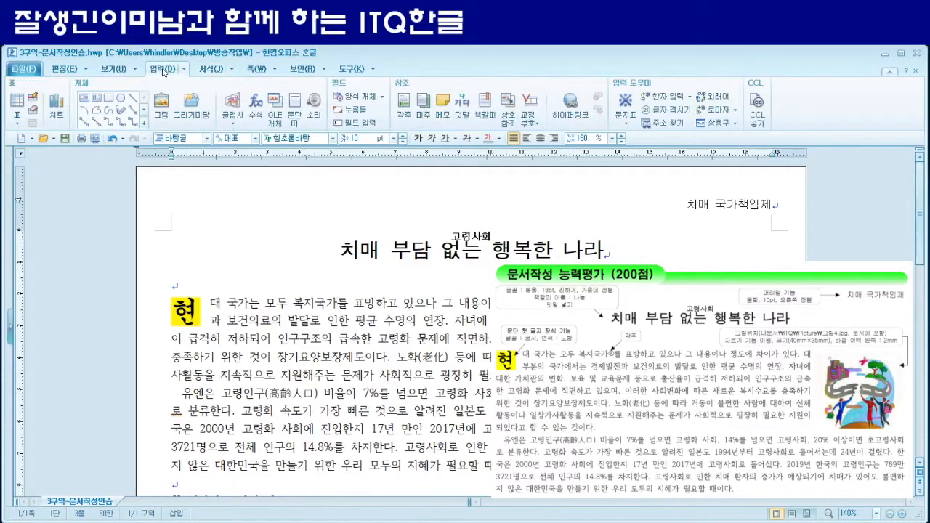
{"action": "left_click", "coordinate": [404, 106]}
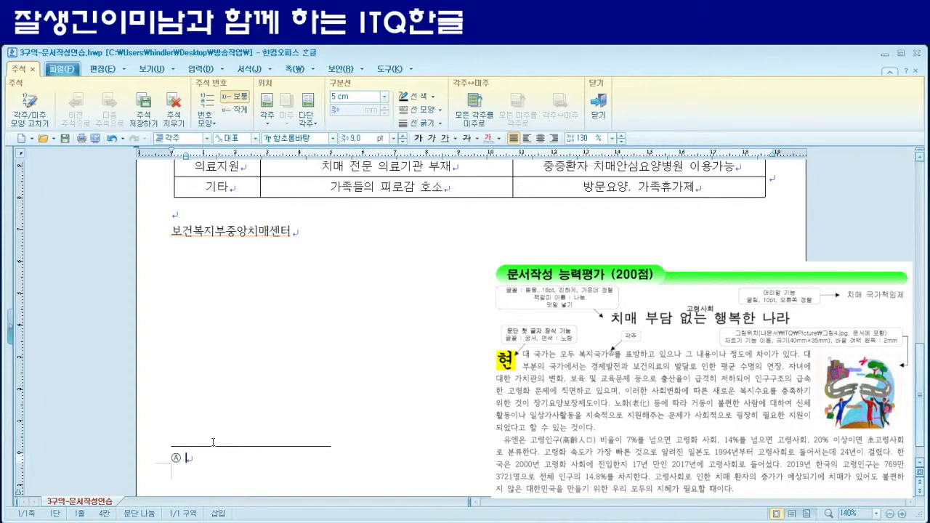
- Enter the footnote text beginning "국민의 인간다운 생활을 위해 국가가 적극적으로 복지 혜택을 부여" and return to the body text
{"action": "type", "text": "국민의 인간다"}
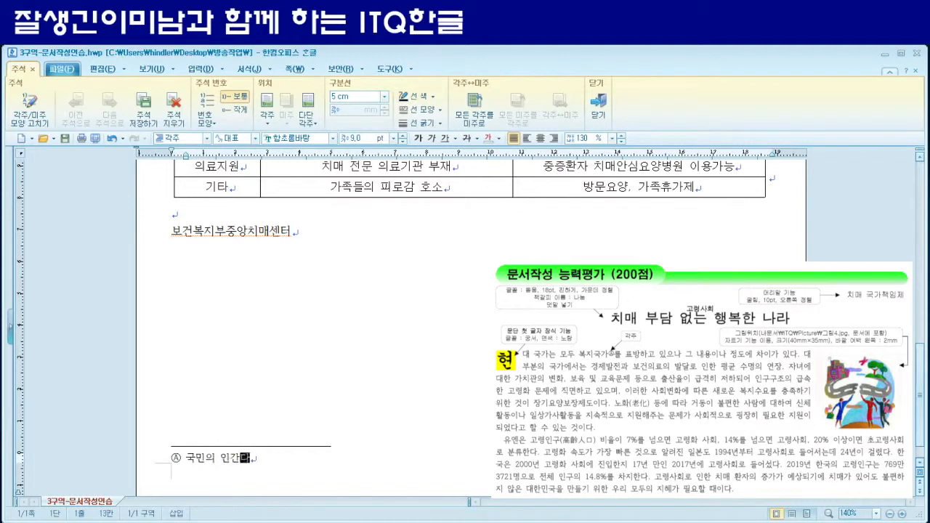
{"action": "type", "text": "운 새ㅇ활을 위"}
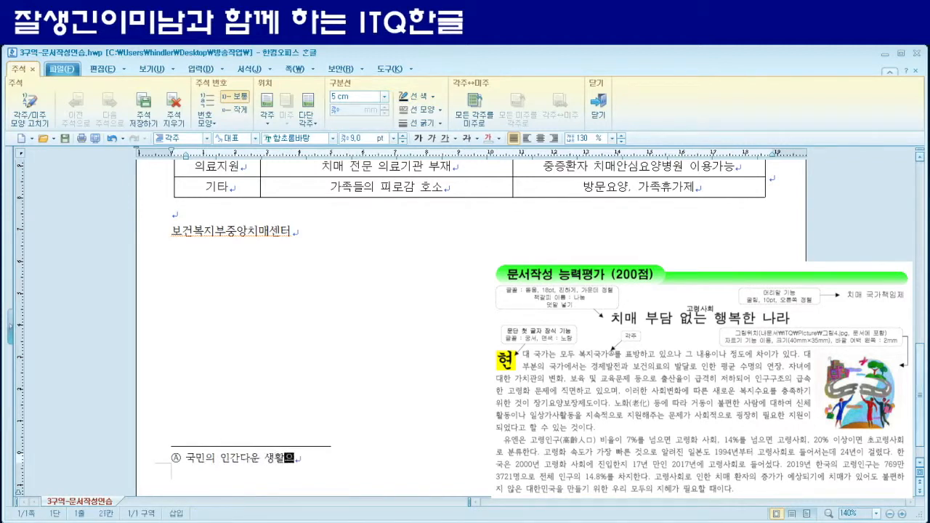
{"action": "type", "text": "해 "}
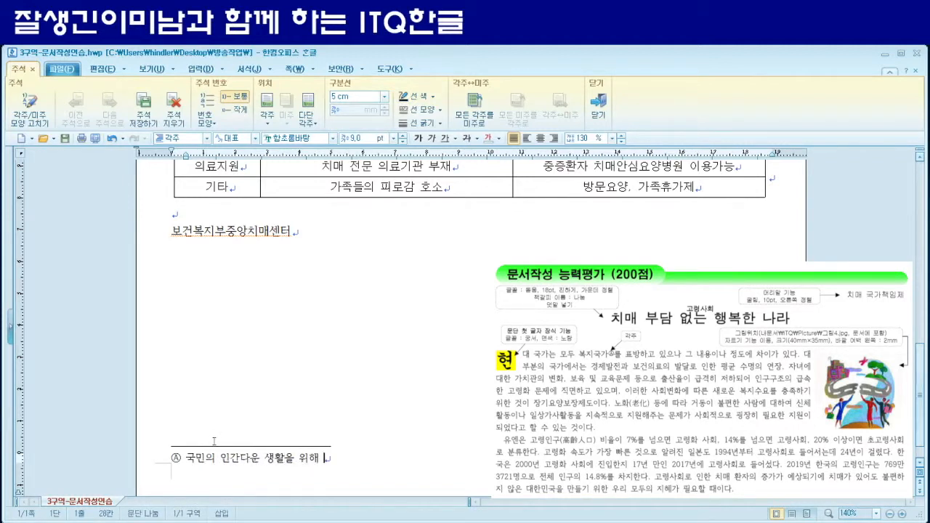
{"action": "type", "text": "국가가 "}
{"action": "type", "text": "저"}
{"action": "type", "text": "극적으로"}
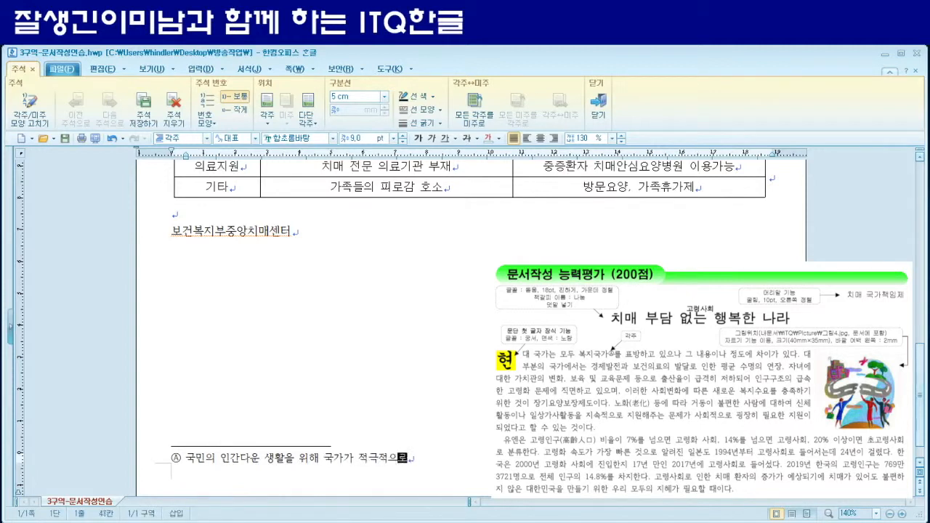
{"action": "type", "text": " 복지 ㅎ혜택을 부여"}
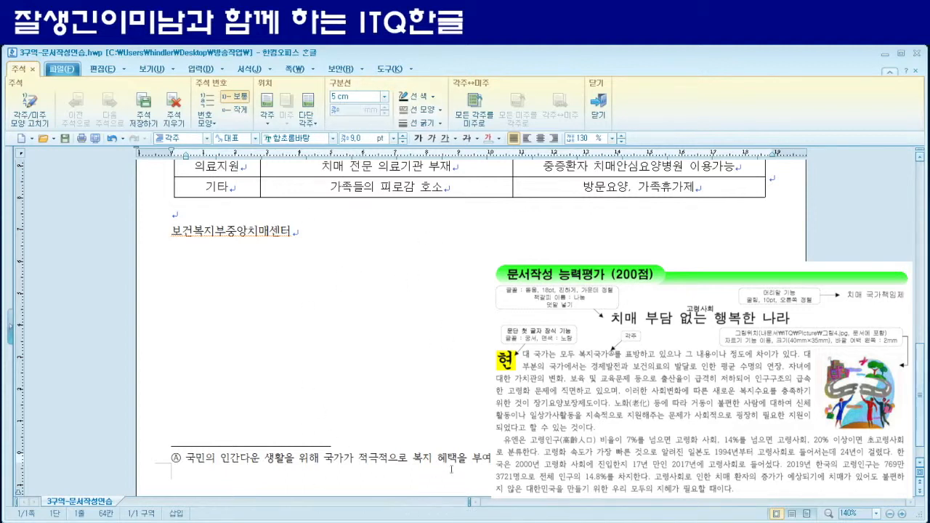
{"action": "left_click", "coordinate": [600, 106]}
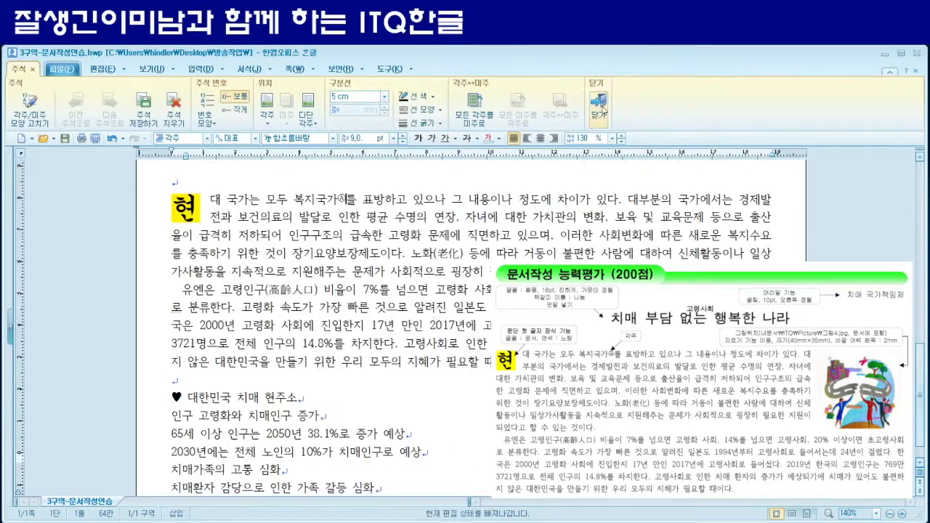
- Change the footnote's number format to a,b,c with "(" before and ")" after the number, and return to the body text
{"action": "scroll", "coordinate": [343, 234], "scroll_direction": "up", "scroll_amount": 1}
{"action": "left_click", "coordinate": [346, 243]}
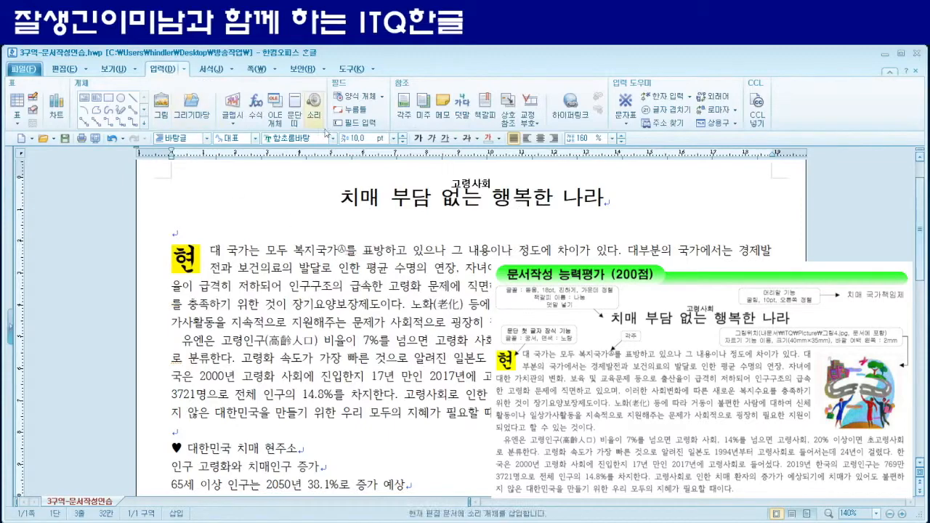
{"action": "scroll", "coordinate": [337, 259], "scroll_direction": "down", "scroll_amount": 15}
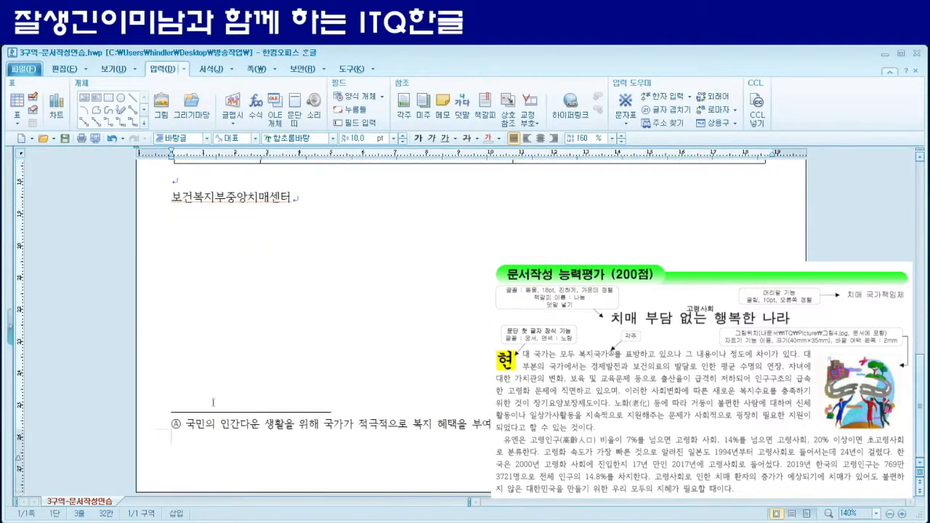
{"action": "left_click", "coordinate": [187, 423]}
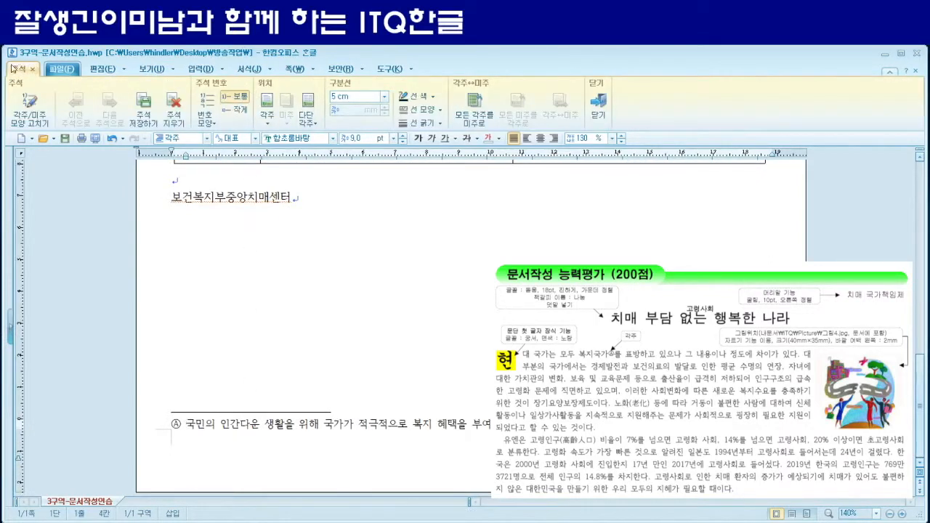
{"action": "left_click", "coordinate": [216, 125]}
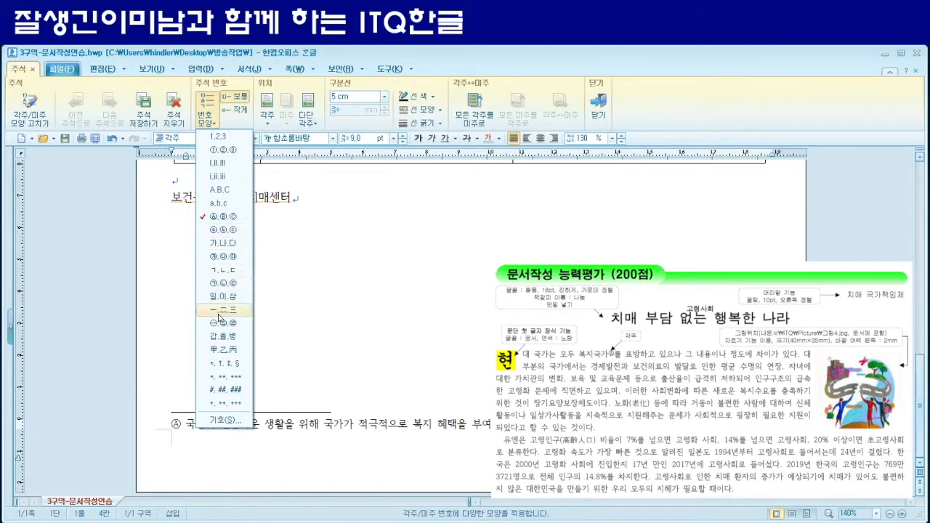
{"action": "left_click", "coordinate": [224, 420]}
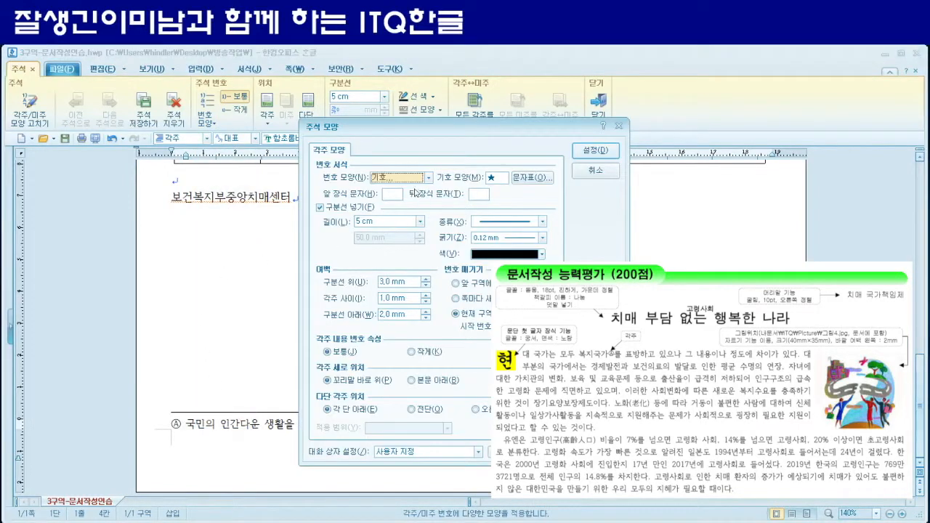
{"action": "left_click", "coordinate": [429, 177]}
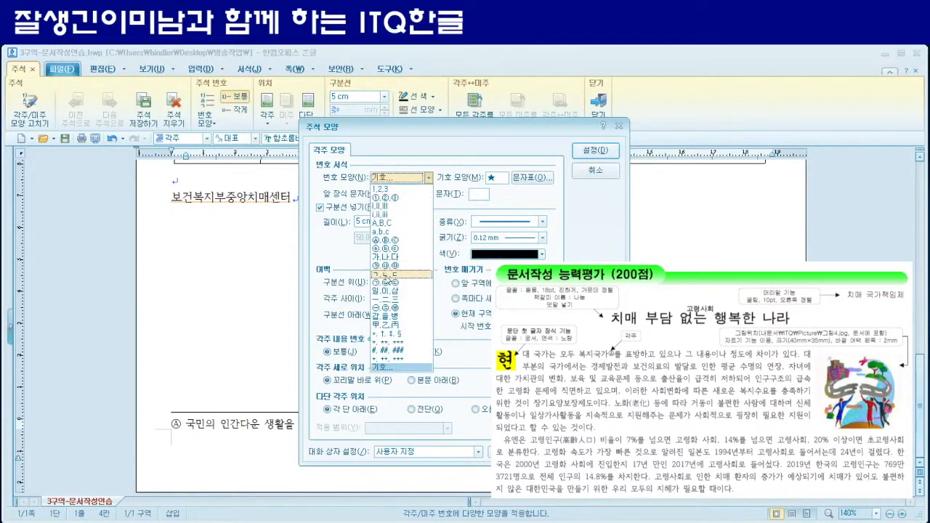
{"action": "left_click", "coordinate": [391, 232]}
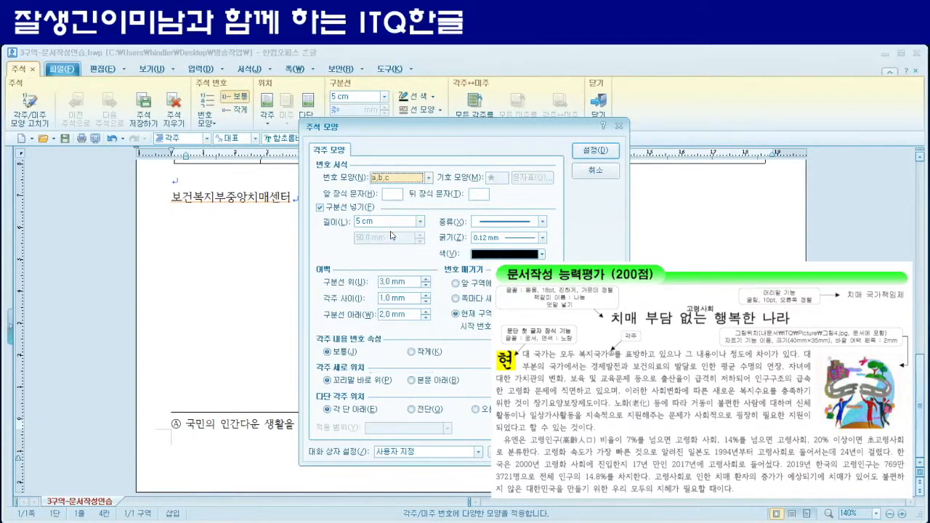
{"action": "left_click", "coordinate": [399, 193]}
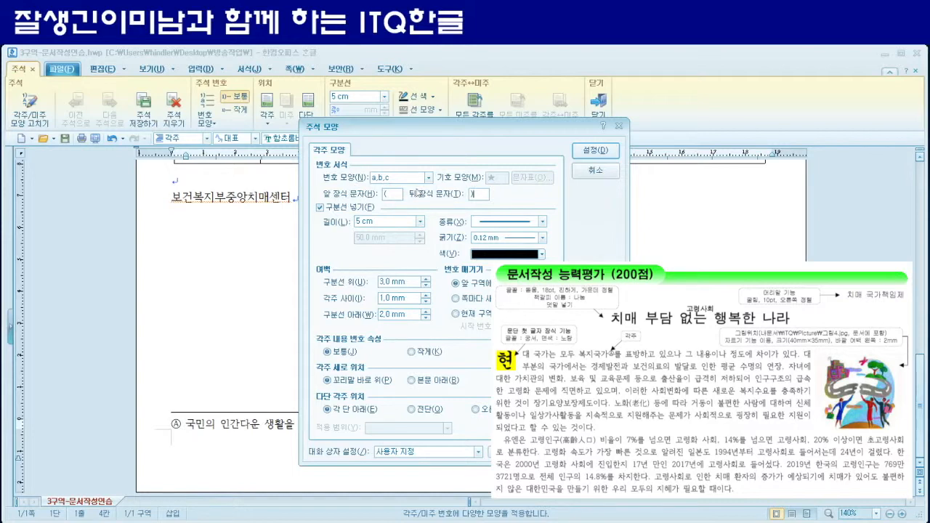
{"action": "left_click", "coordinate": [590, 150]}
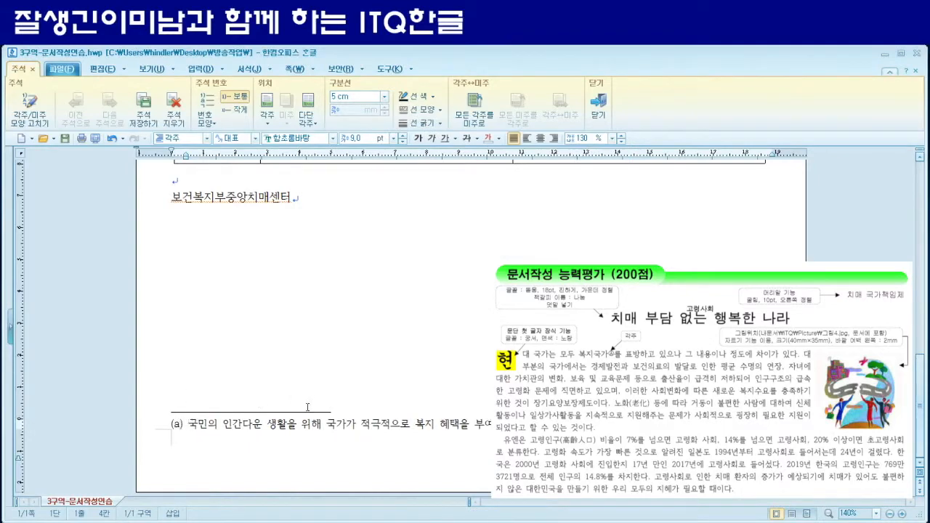
{"action": "scroll", "coordinate": [307, 407], "scroll_direction": "up", "scroll_amount": 10}
{"action": "scroll", "coordinate": [308, 409], "scroll_direction": "down", "scroll_amount": 3}
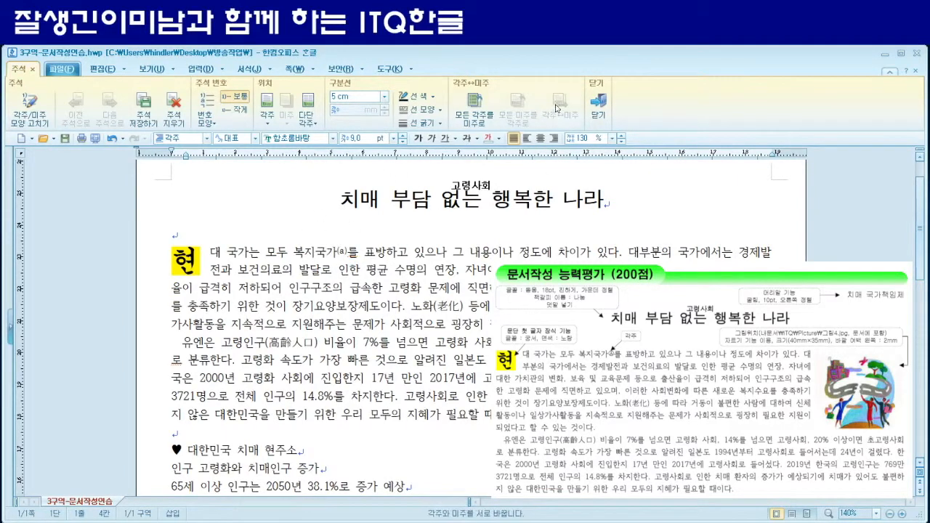
{"action": "left_click", "coordinate": [597, 104]}
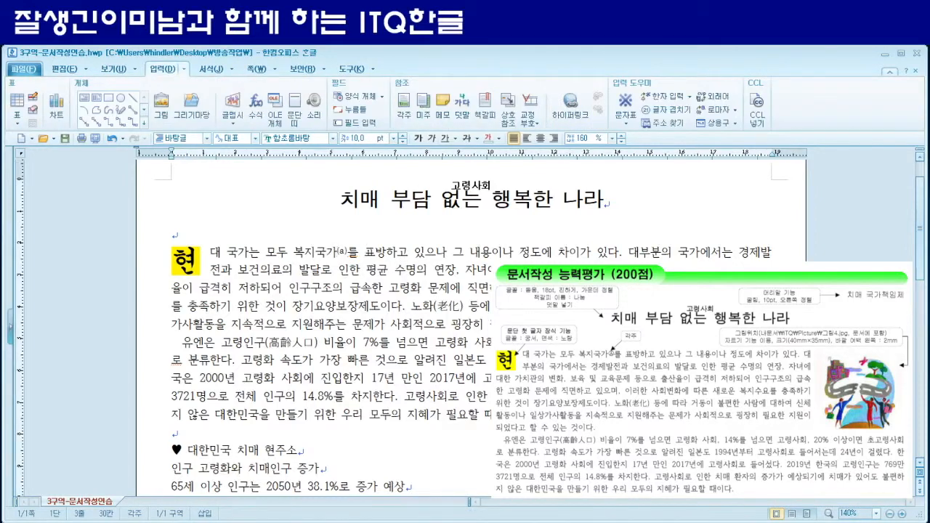
- Insert the picture 그림4 from the Picture folder beside the body paragraphs, drawn about 73 mm wide and 95 mm high
{"action": "scroll", "coordinate": [327, 327], "scroll_direction": "down", "scroll_amount": 1}
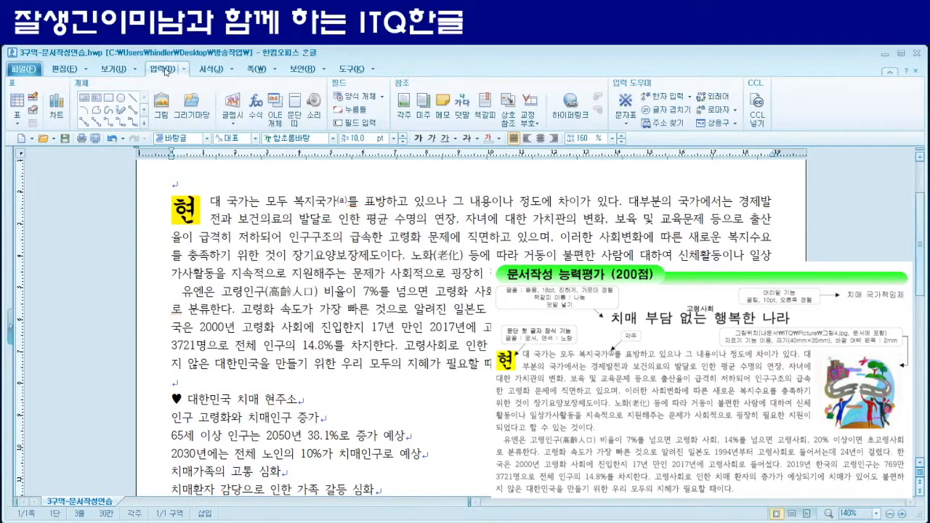
{"action": "left_click", "coordinate": [168, 106]}
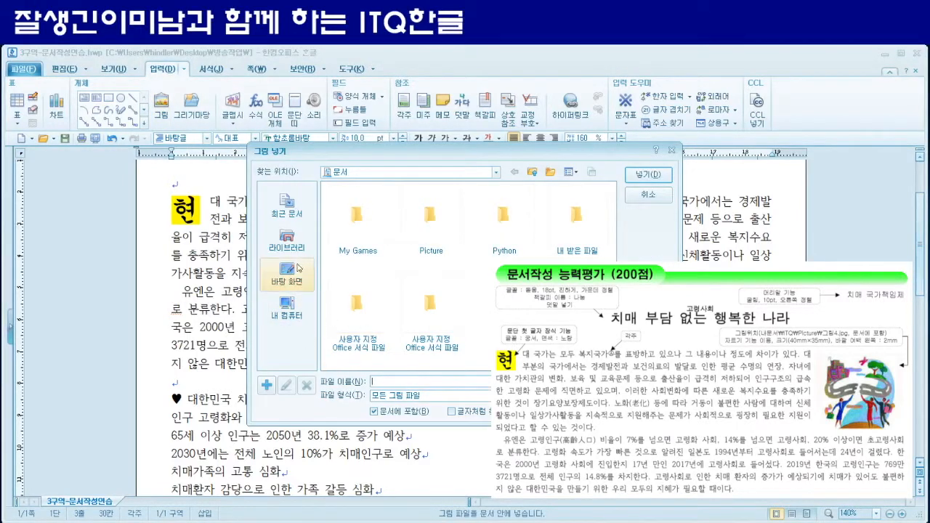
{"action": "double_click", "coordinate": [432, 218]}
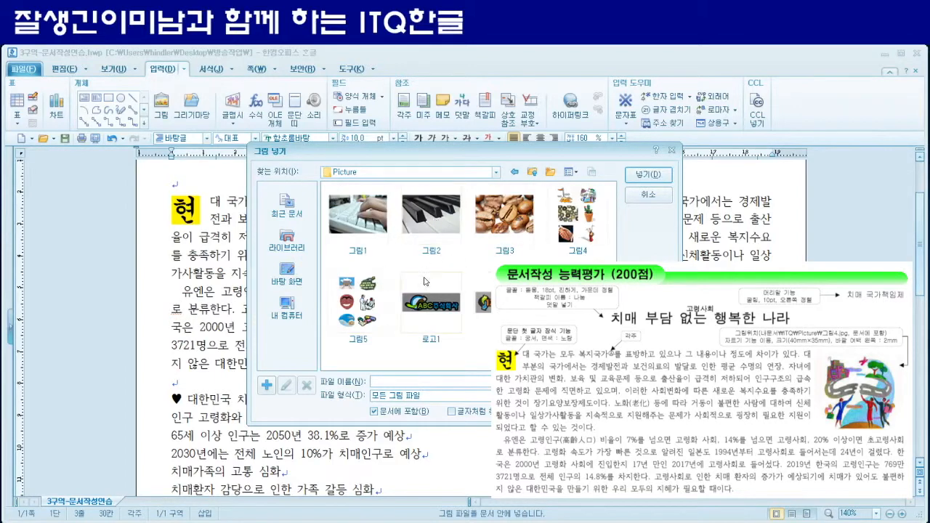
{"action": "left_click", "coordinate": [578, 222]}
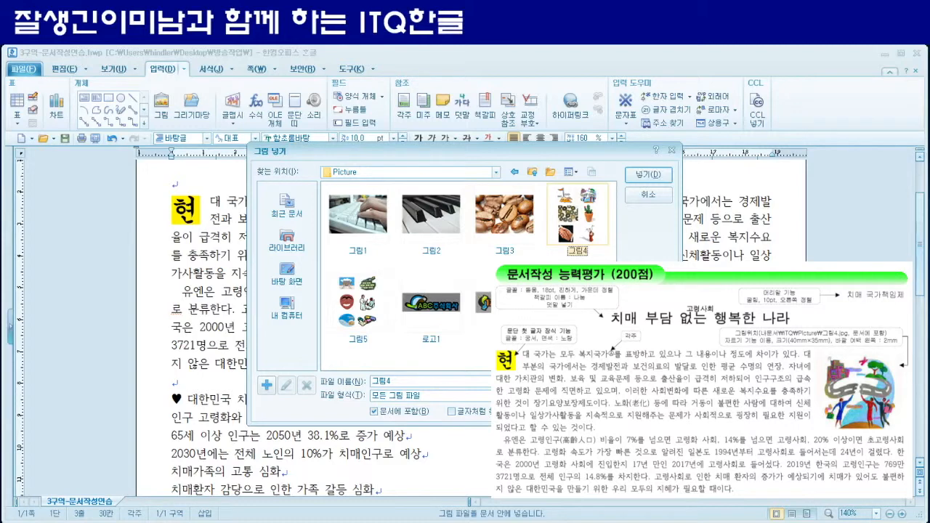
{"action": "left_click", "coordinate": [656, 176]}
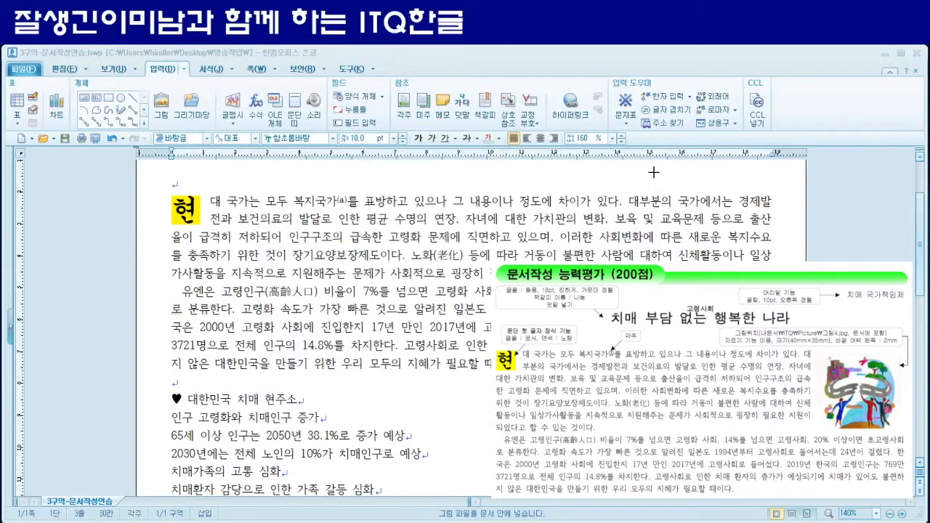
{"action": "left_click_drag", "start_coordinate": [425, 249], "coordinate": [654, 501]}
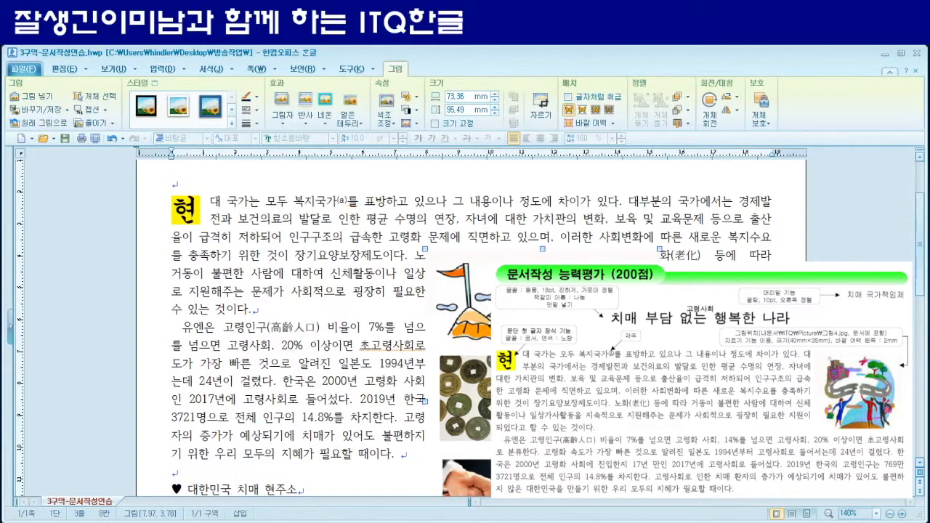
- Crop the inserted picture to the illustration of people, buildings and winding roads, about 31 mm wide and 27 mm high
{"action": "key", "text": "Escape"}
{"action": "left_click", "coordinate": [508, 326]}
{"action": "left_click", "coordinate": [541, 107]}
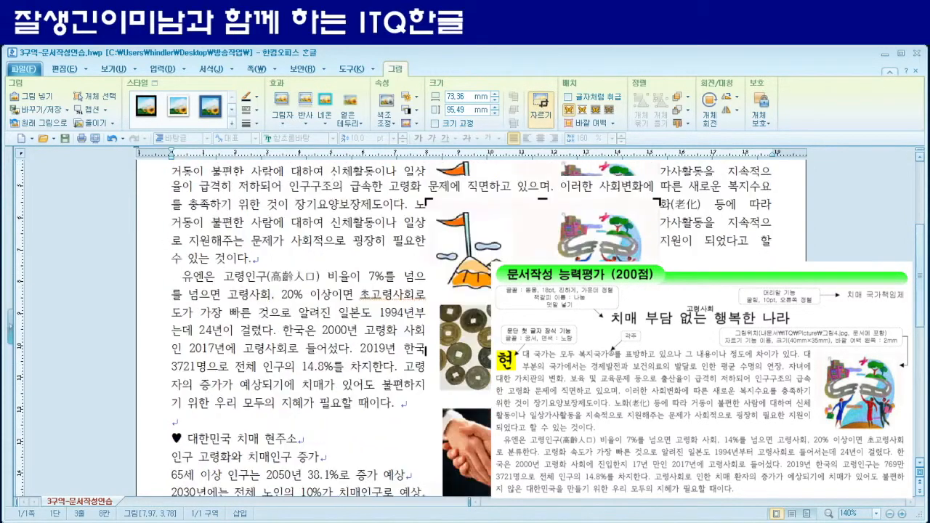
{"action": "scroll", "coordinate": [475, 481], "scroll_direction": "down", "scroll_amount": 1}
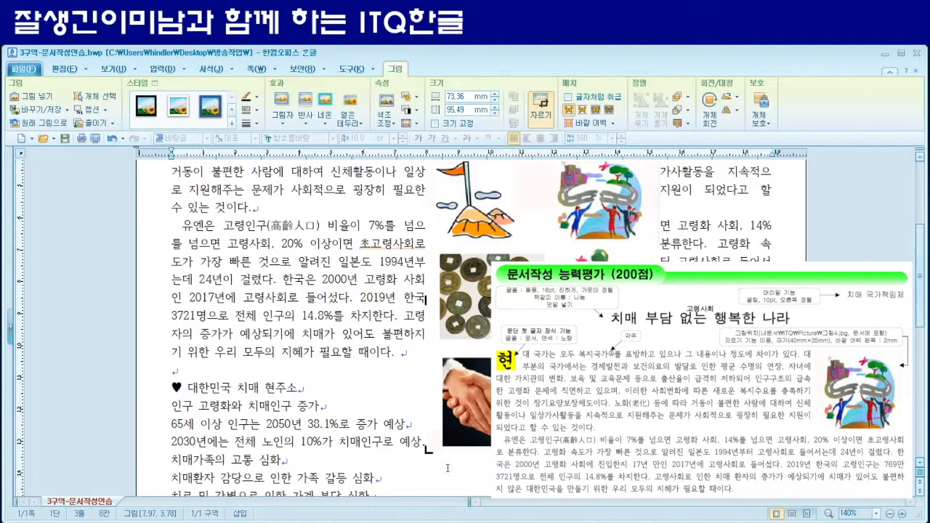
{"action": "left_click_drag", "start_coordinate": [526, 247], "coordinate": [543, 242]}
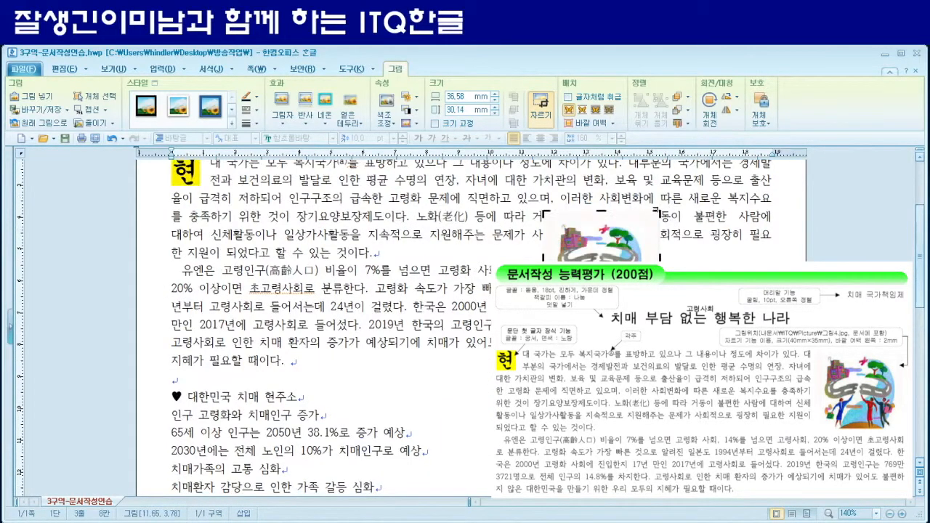
{"action": "left_click_drag", "start_coordinate": [658, 212], "coordinate": [648, 220]}
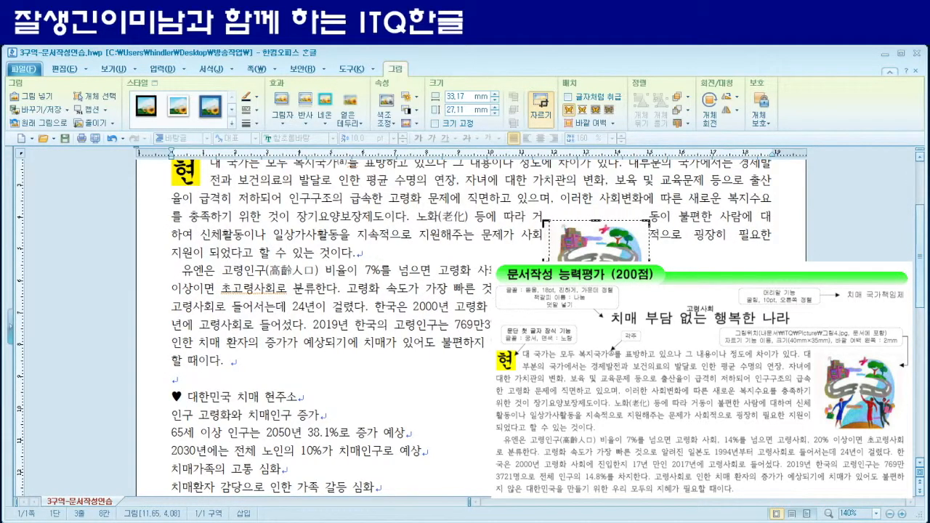
{"action": "left_click_drag", "start_coordinate": [543, 242], "coordinate": [550, 243]}
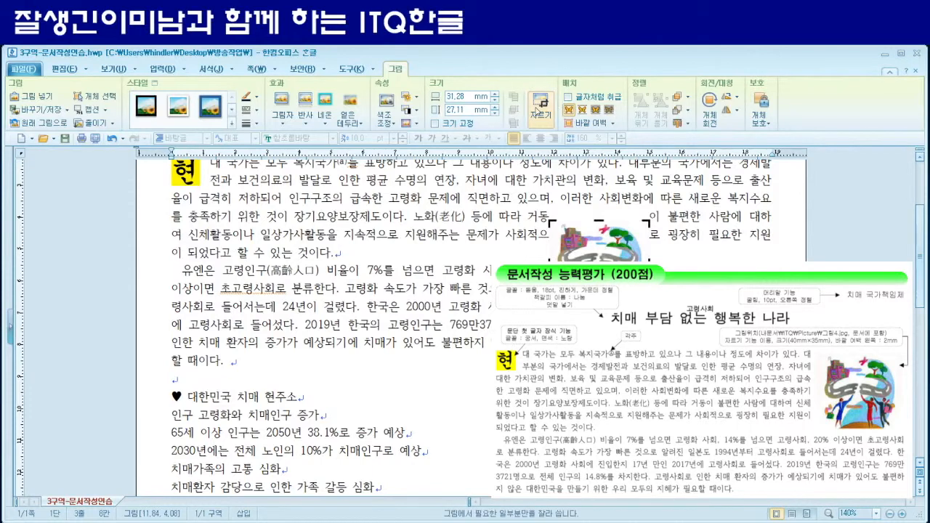
{"action": "left_click", "coordinate": [539, 104]}
- Shift the cropped picture toward the right margin, set its size to 40 mm wide and 35 mm high, and lock the size
{"action": "left_click_drag", "start_coordinate": [631, 247], "coordinate": [673, 232]}
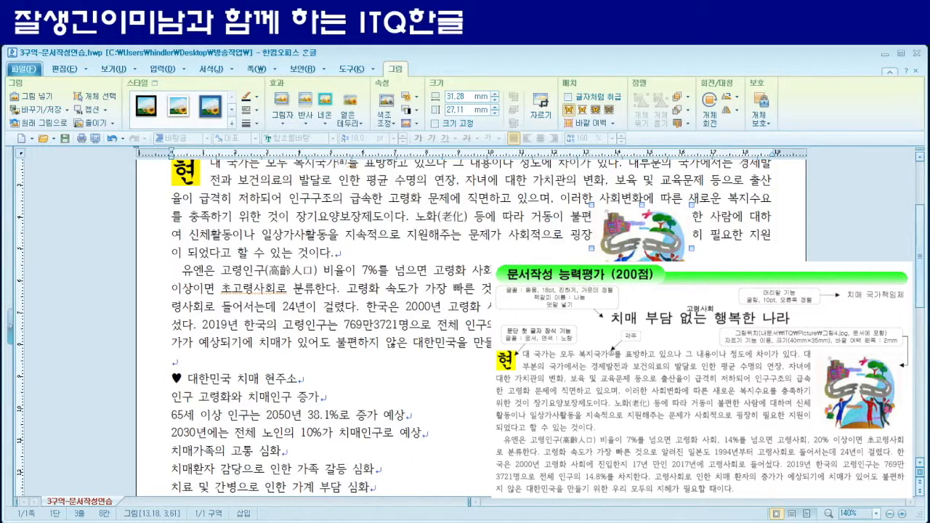
{"action": "key", "text": "Return"}
{"action": "left_click_drag", "start_coordinate": [494, 139], "coordinate": [436, 118]}
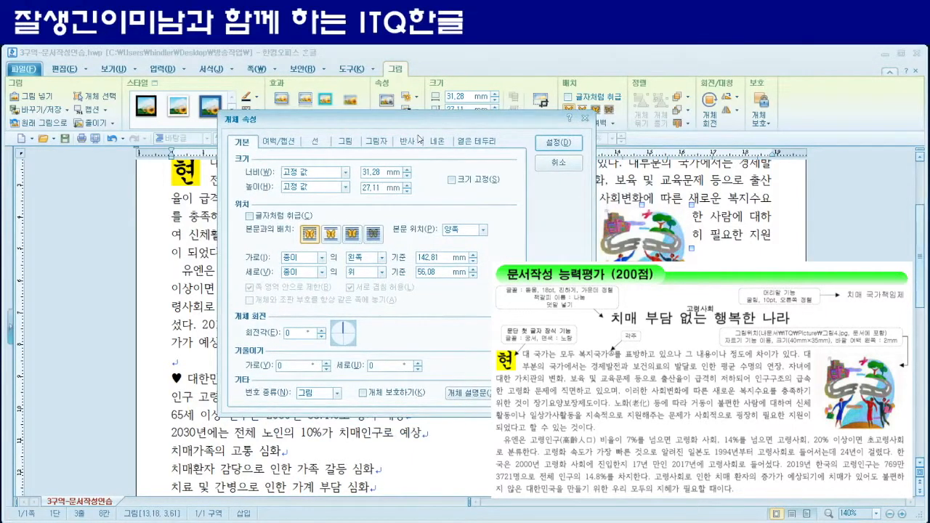
{"action": "double_click", "coordinate": [371, 172]}
{"action": "type", "text": "4"}
{"action": "key", "text": "Tab"}
{"action": "key", "text": "Tab"}
{"action": "type", "text": "35"}
{"action": "left_click", "coordinate": [452, 180]}
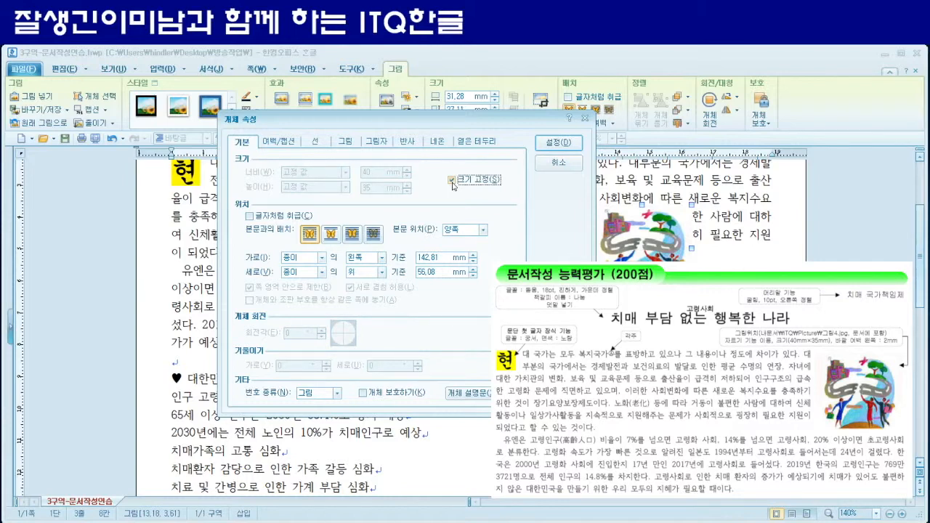
- Set the picture's left outer margin to 2 mm and place it at the right edge of the first body paragraph
{"action": "left_click", "coordinate": [280, 142]}
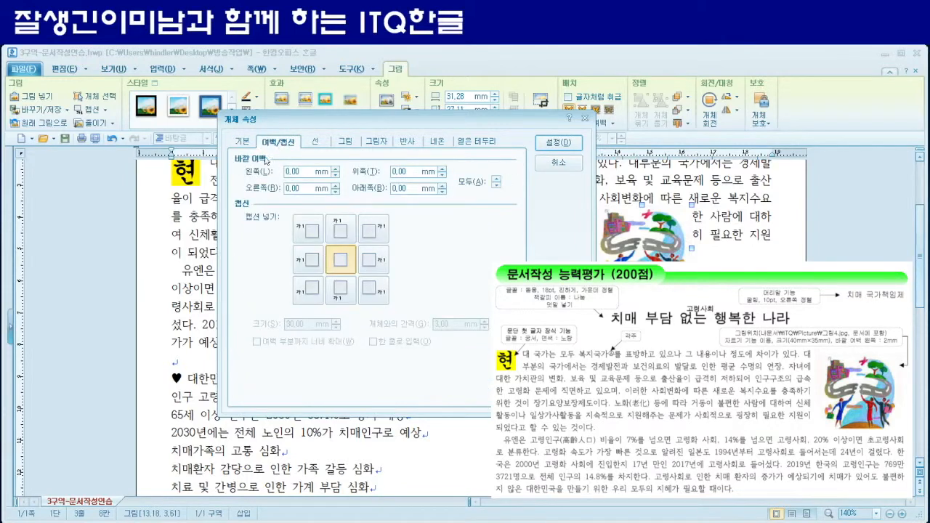
{"action": "double_click", "coordinate": [304, 172]}
{"action": "type", "text": "2"}
{"action": "left_click_drag", "start_coordinate": [420, 118], "coordinate": [372, 96]}
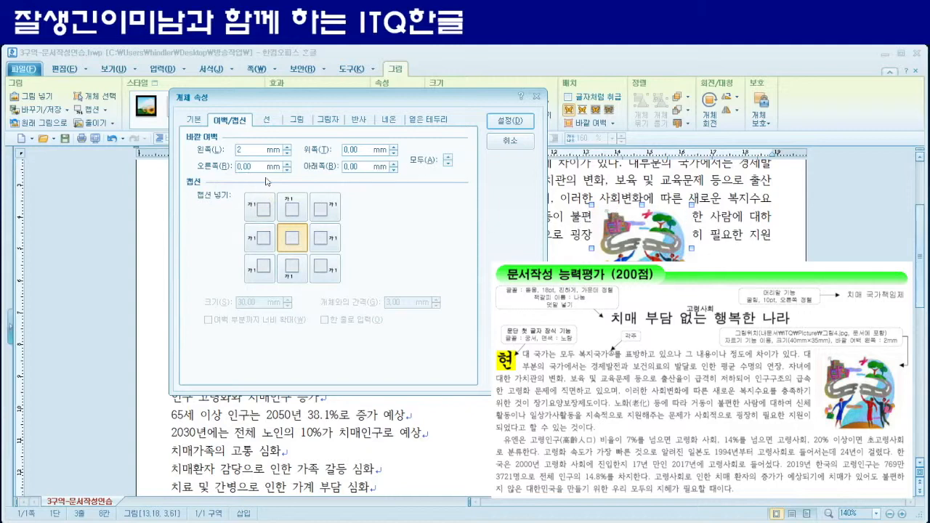
{"action": "left_click", "coordinate": [520, 122]}
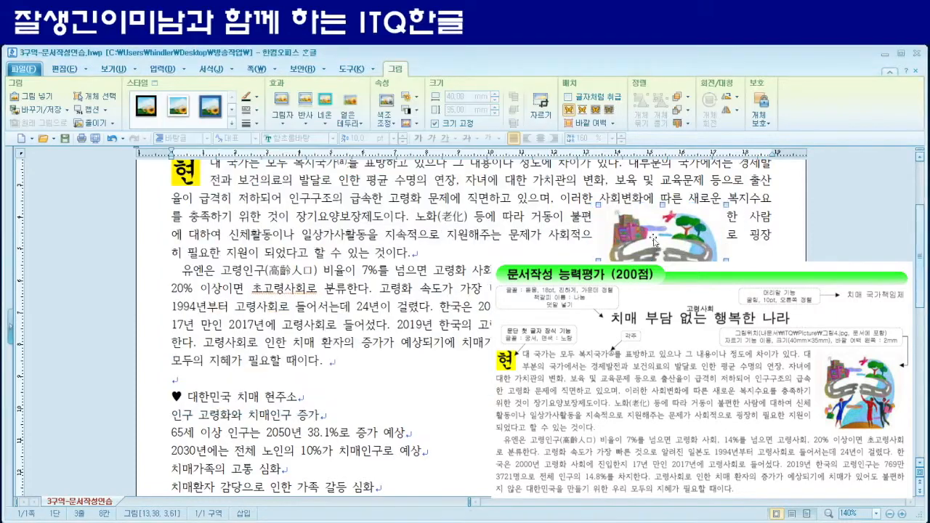
{"action": "left_click_drag", "start_coordinate": [714, 317], "coordinate": [728, 302]}
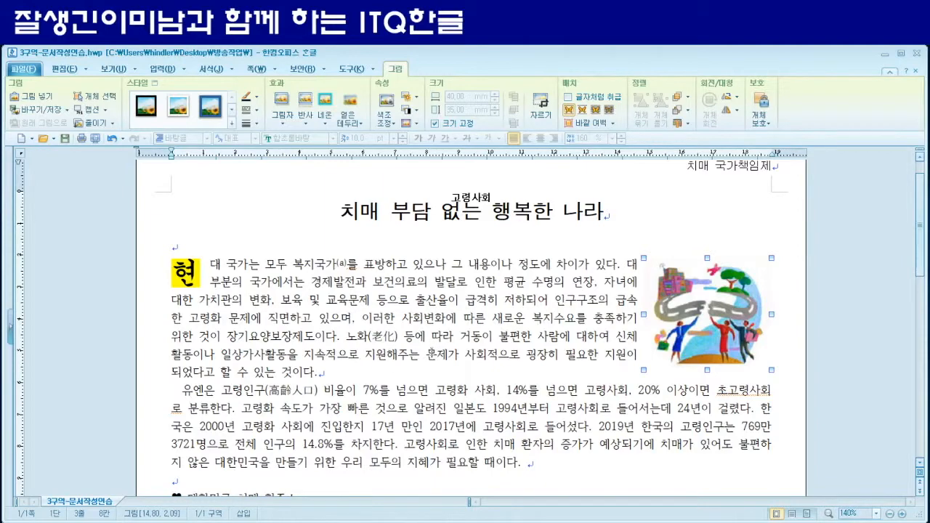
- Format the heading "♥ 대한민국 치매 현주소" in the 궁서 font at 18 pt
{"action": "scroll", "coordinate": [431, 351], "scroll_direction": "down", "scroll_amount": 6}
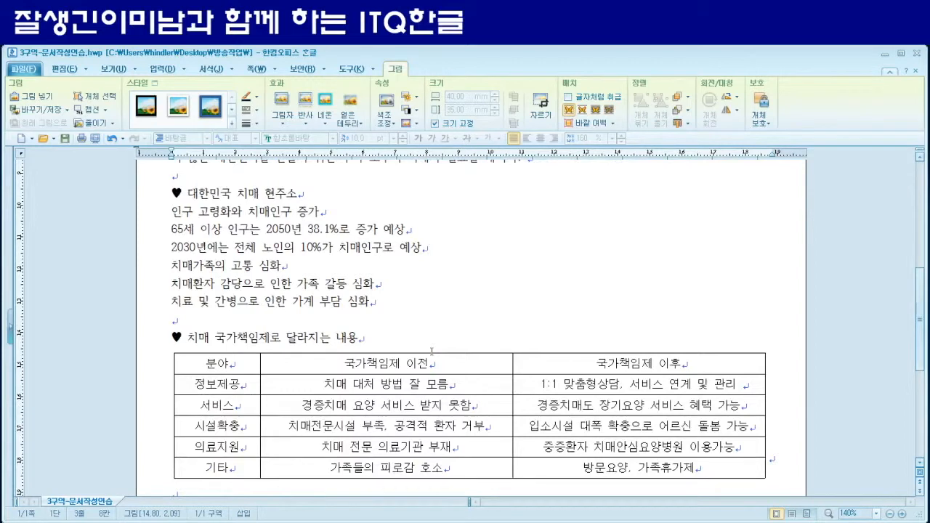
{"action": "scroll", "coordinate": [252, 213], "scroll_direction": "up", "scroll_amount": 1}
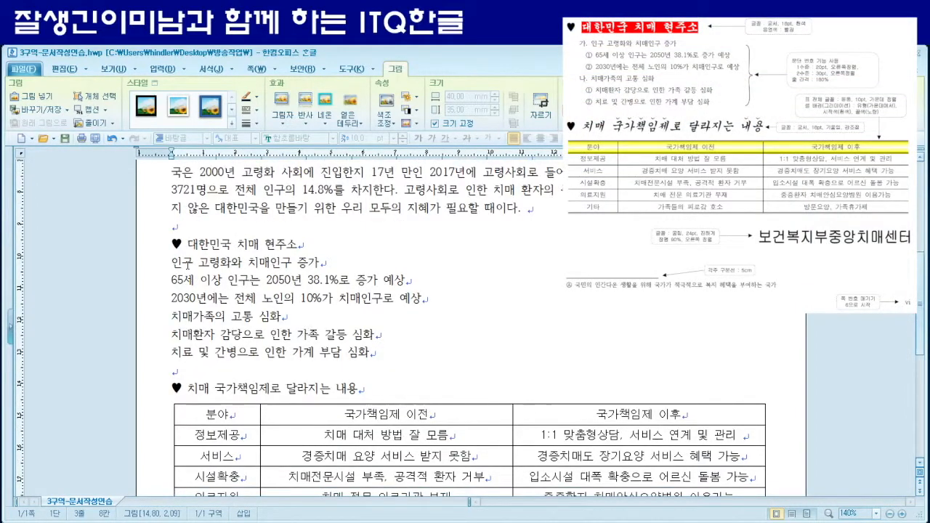
{"action": "scroll", "coordinate": [187, 265], "scroll_direction": "up", "scroll_amount": 1}
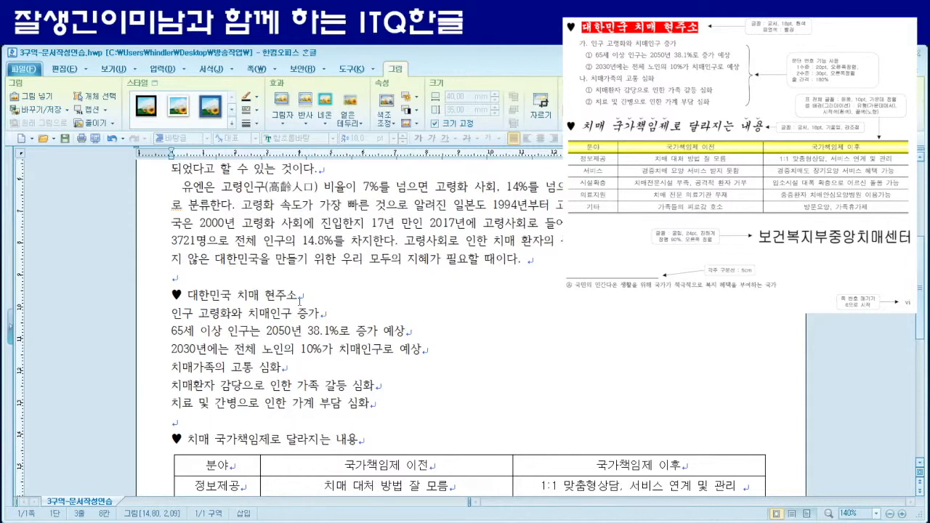
{"action": "left_click_drag", "start_coordinate": [174, 294], "coordinate": [304, 295]}
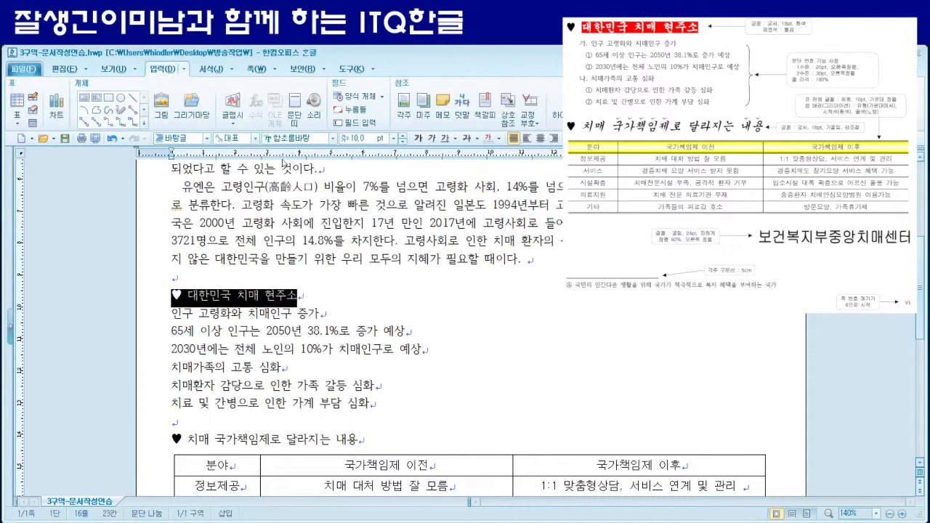
{"action": "left_click", "coordinate": [296, 139]}
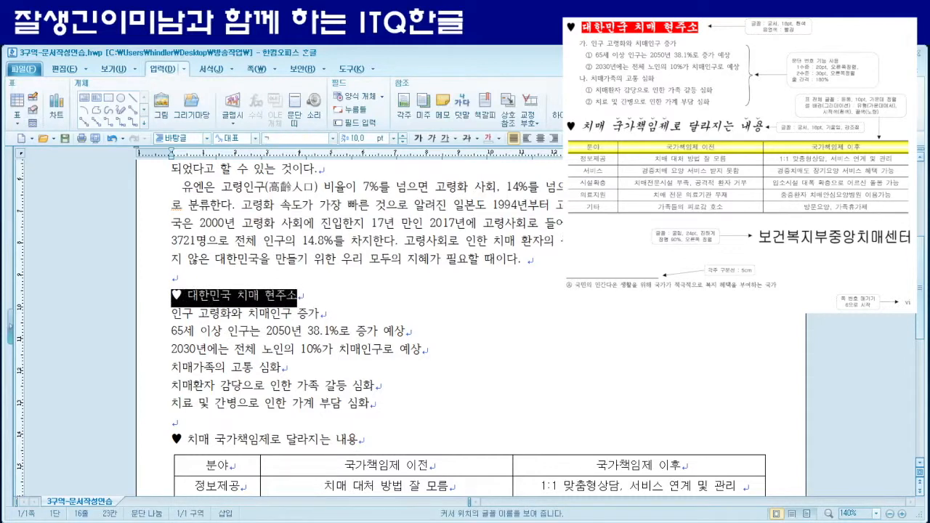
{"action": "type", "text": "궁서"}
{"action": "key", "text": "Return"}
{"action": "key", "text": "alt+shift+e"}
{"action": "key", "text": "alt+shift+e"}
{"action": "key", "text": "alt+shift+e"}
{"action": "key", "text": "alt+shift+e"}
{"action": "key", "text": "alt+shift+e"}
{"action": "key", "text": "alt+shift+e"}
{"action": "key", "text": "alt+shift+e"}
{"action": "key", "text": "alt+shift+e"}
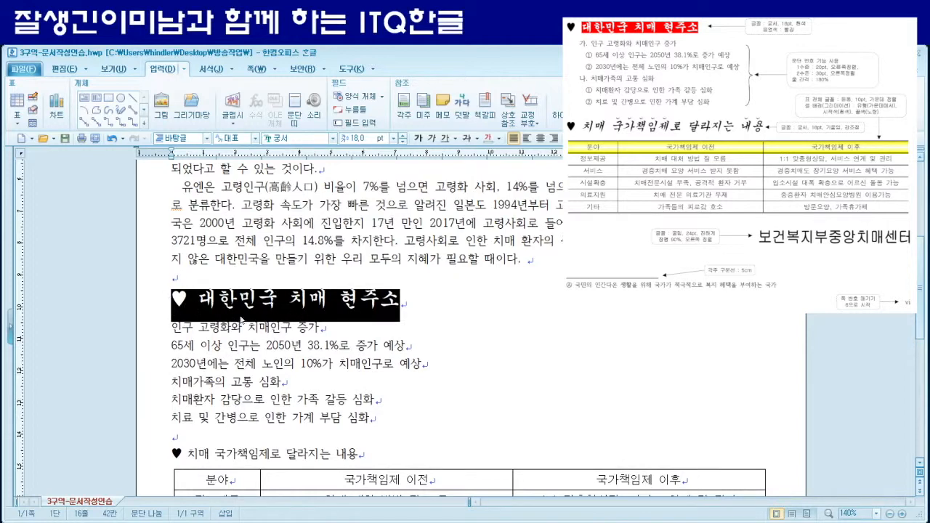
{"action": "left_click", "coordinate": [411, 304]}
- Give the heading text "대한민국 치매 현주소", without its heart symbol, a white font colour and red shading
{"action": "left_click", "coordinate": [201, 302]}
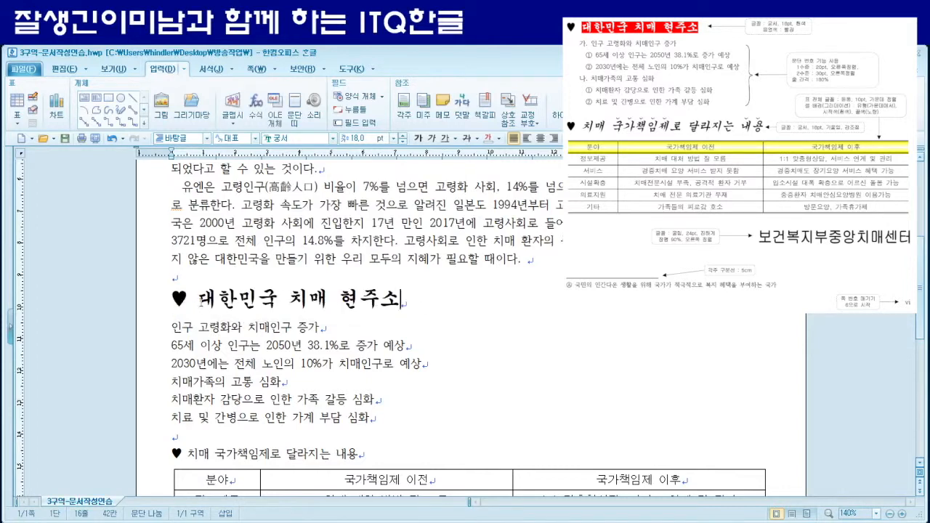
{"action": "left_click_drag", "start_coordinate": [201, 303], "coordinate": [402, 296]}
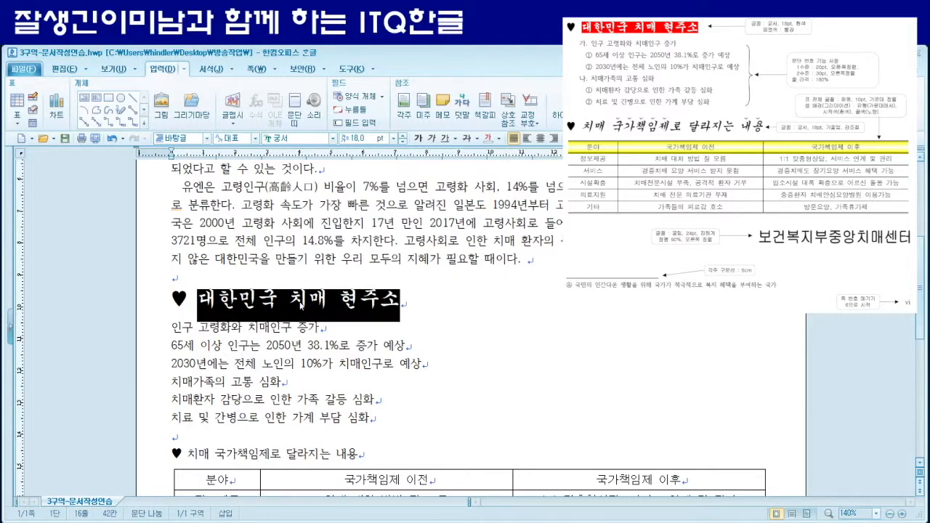
{"action": "right_click", "coordinate": [301, 306]}
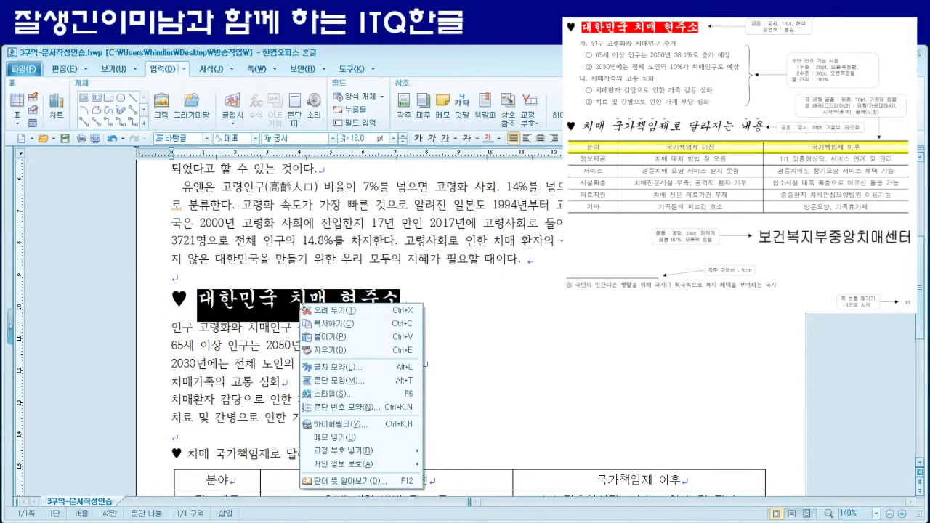
{"action": "left_click", "coordinate": [357, 371]}
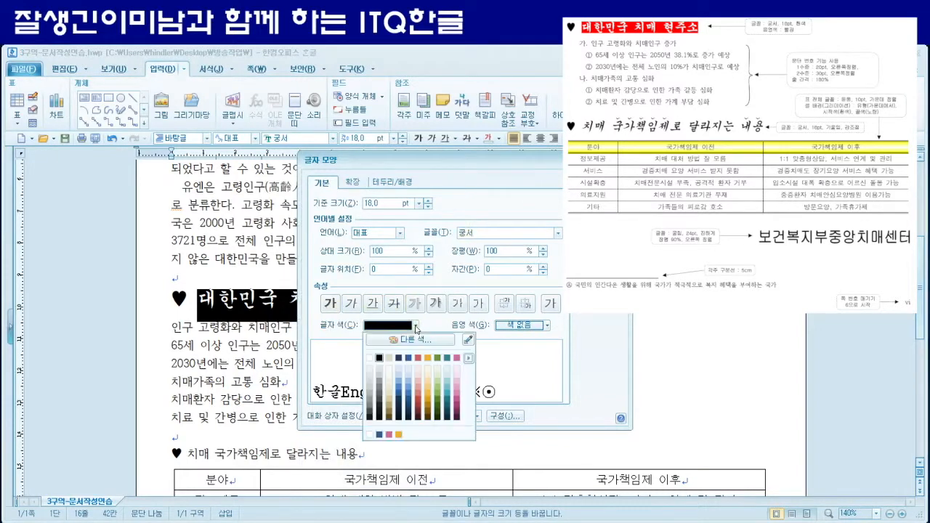
{"action": "left_click", "coordinate": [370, 358]}
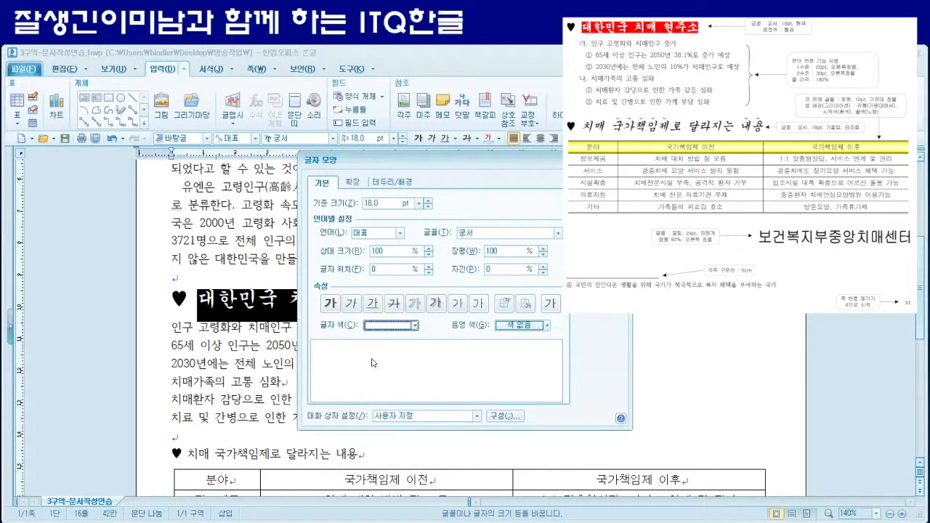
{"action": "left_click", "coordinate": [547, 325]}
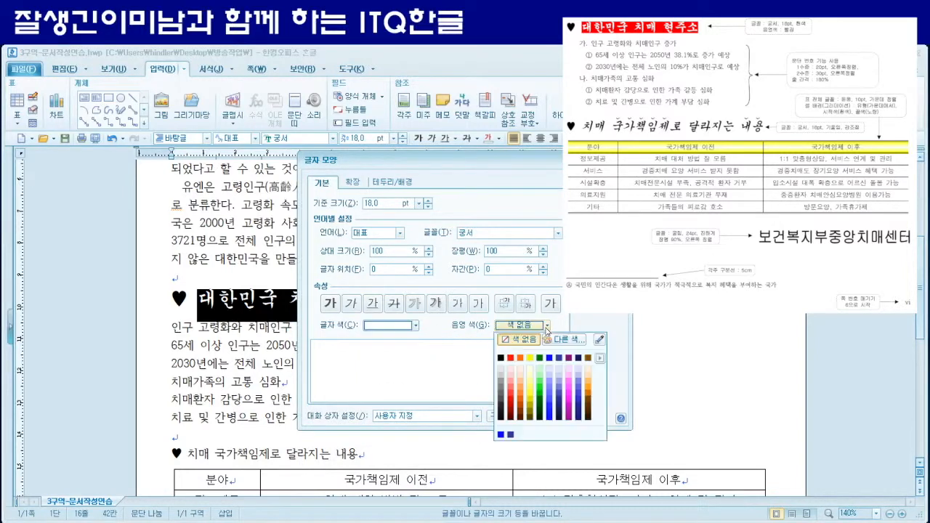
{"action": "left_click", "coordinate": [511, 357]}
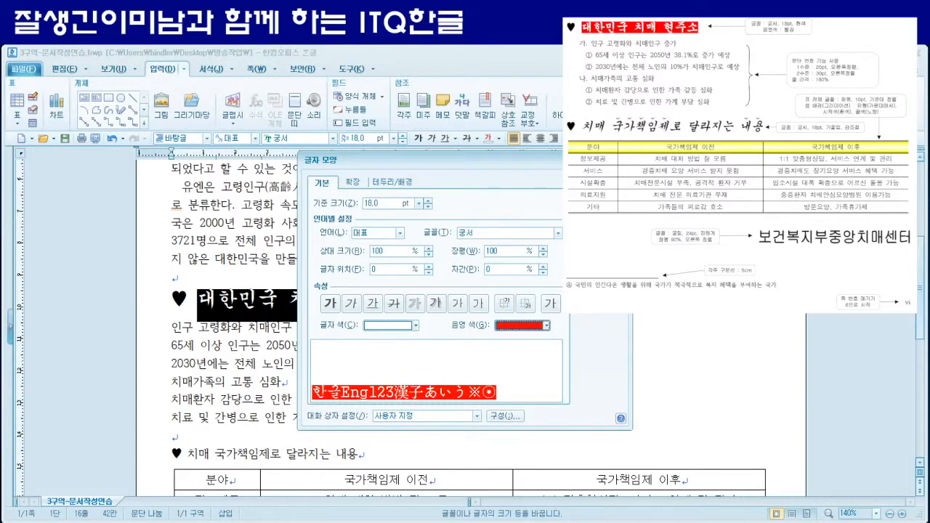
{"action": "key", "text": "Return"}
{"action": "left_click", "coordinate": [449, 302]}
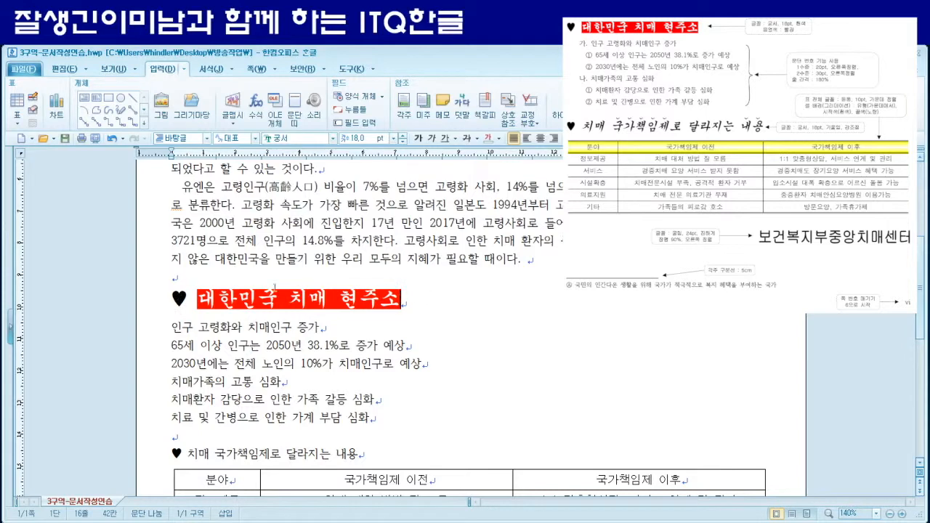
- Format the heading "♥ 치매 국가책임제로 달라지는 내용" in the 궁서 font at 18 pt
{"action": "scroll", "coordinate": [302, 369], "scroll_direction": "down", "scroll_amount": 1}
{"action": "left_click_drag", "start_coordinate": [170, 401], "coordinate": [356, 409]}
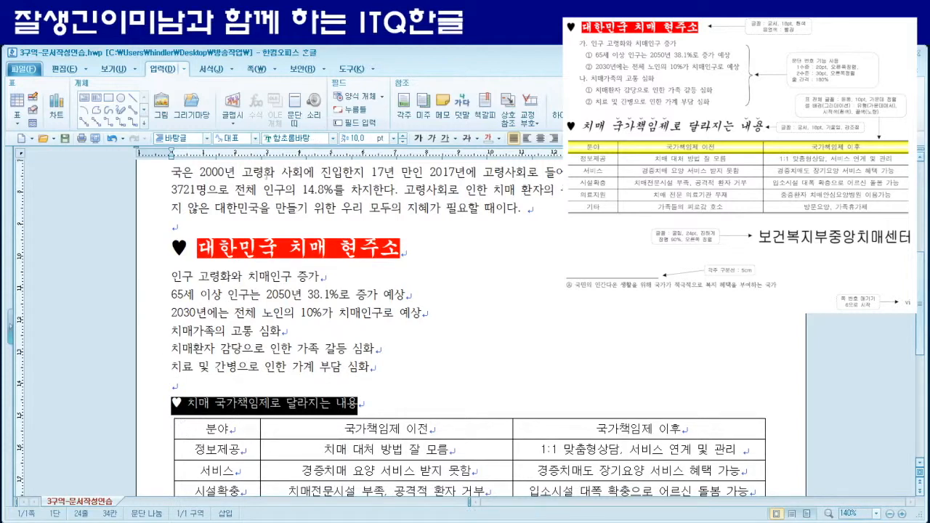
{"action": "left_click", "coordinate": [302, 138]}
{"action": "type", "text": "궁서"}
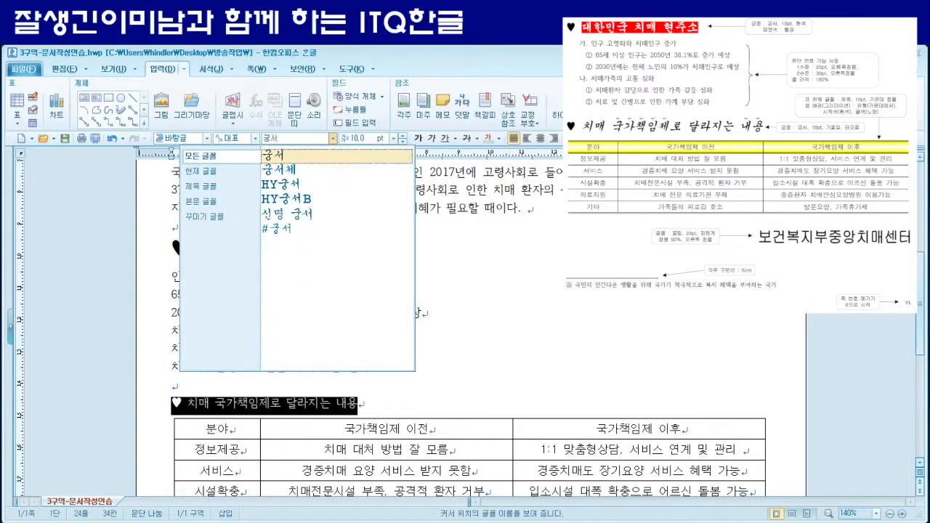
{"action": "key", "text": "Return"}
{"action": "key", "text": "alt+shift+e"}
{"action": "key", "text": "alt+shift+e"}
{"action": "key", "text": "alt+shift+e"}
{"action": "key", "text": "alt+shift+e"}
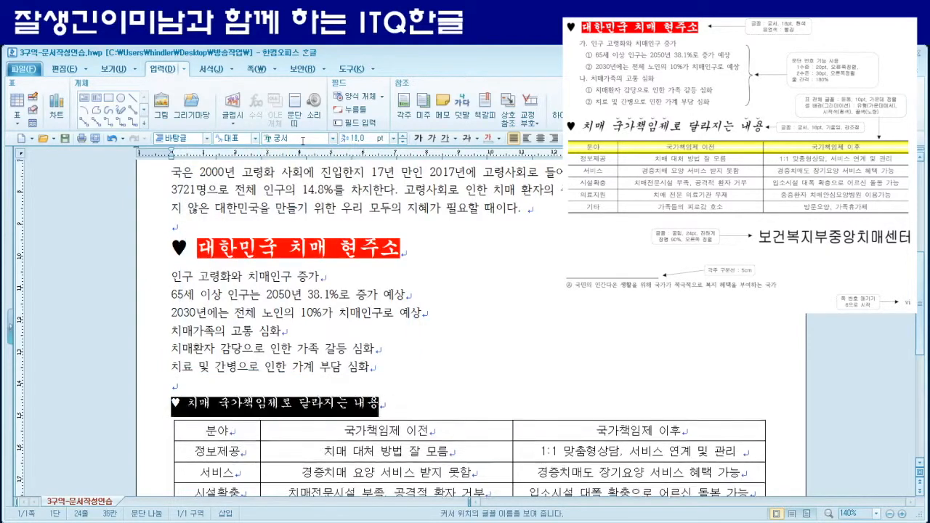
{"action": "key", "text": "alt+shift+e"}
{"action": "key", "text": "alt+shift+e"}
{"action": "key", "text": "alt+shift+e"}
{"action": "key", "text": "alt+shift+e"}
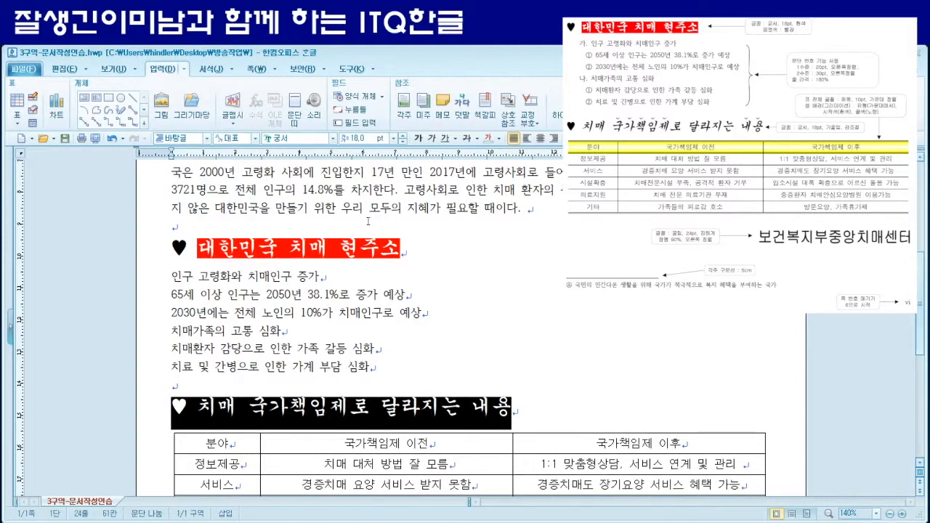
- Italicize the heading text "치매 국가책임제로 달라지는 내용", leaving out its heart symbol
{"action": "left_click", "coordinate": [204, 409]}
{"action": "left_click_drag", "start_coordinate": [204, 409], "coordinate": [525, 410]}
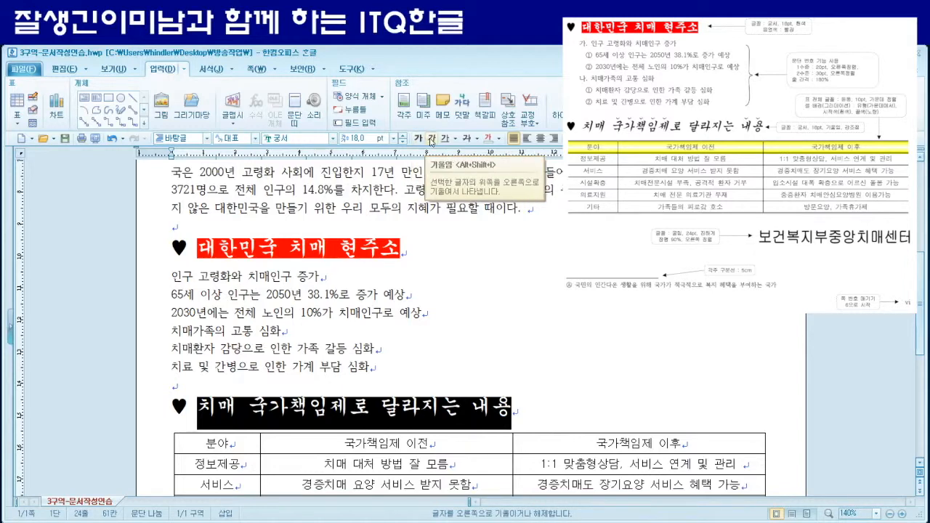
{"action": "left_click", "coordinate": [430, 139]}
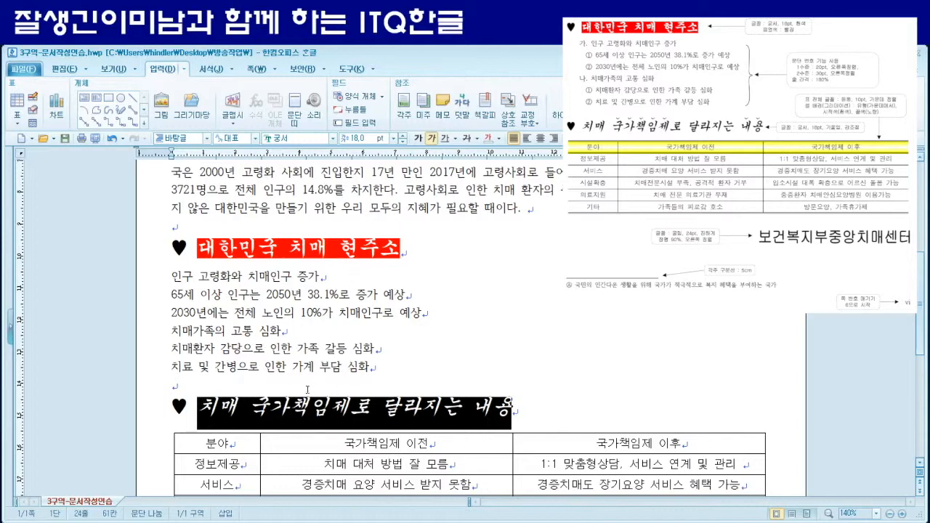
{"action": "right_click", "coordinate": [350, 414]}
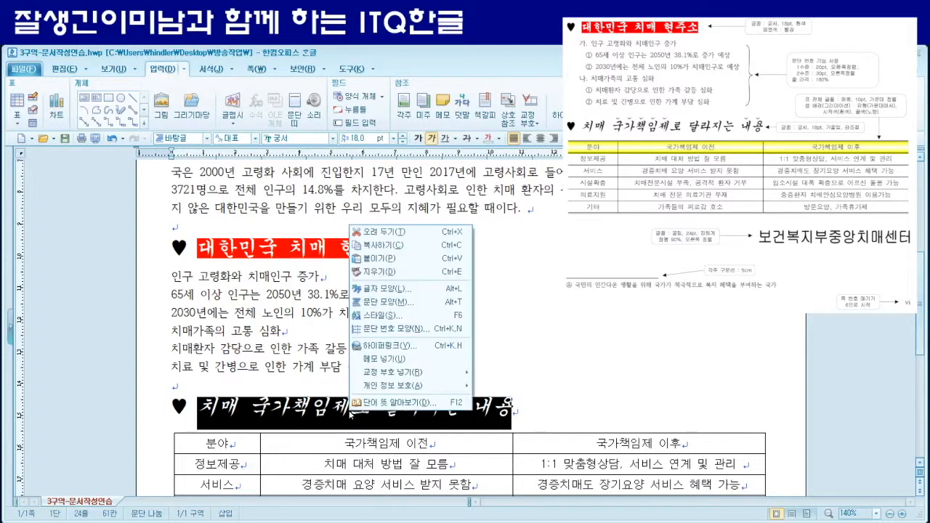
{"action": "left_click", "coordinate": [396, 289]}
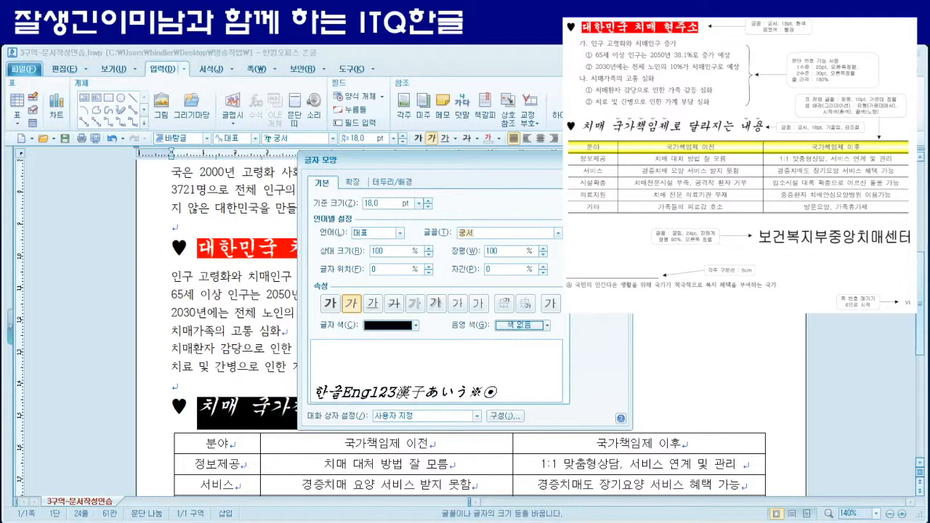
{"action": "key", "text": "Return"}
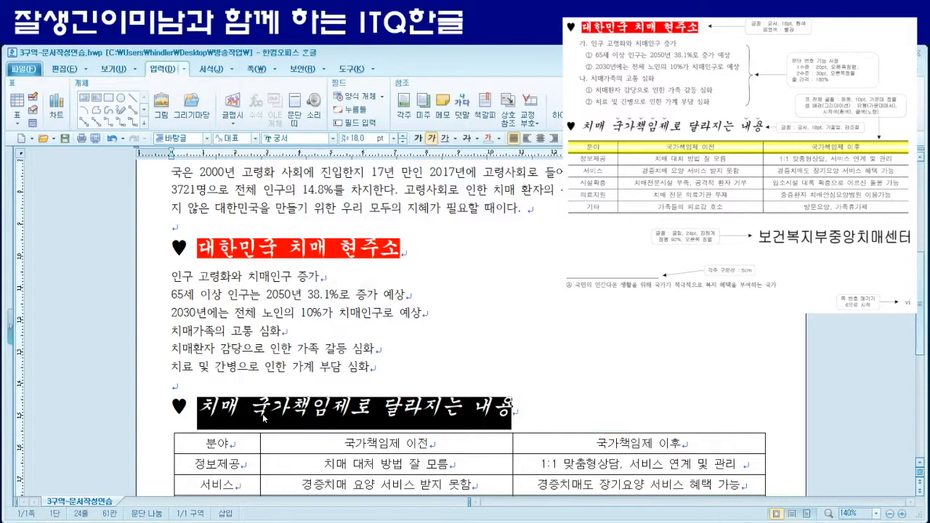
- Add ˇ-shaped emphasis marks above "국가책임제" in the heading "치매 국가책임제로 달라지는 내용"
{"action": "left_click_drag", "start_coordinate": [248, 407], "coordinate": [351, 404]}
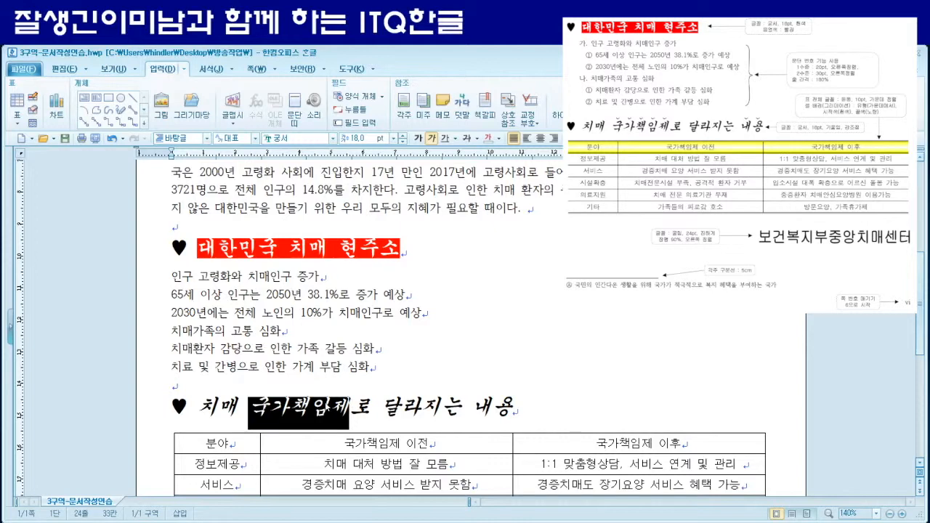
{"action": "right_click", "coordinate": [310, 405]}
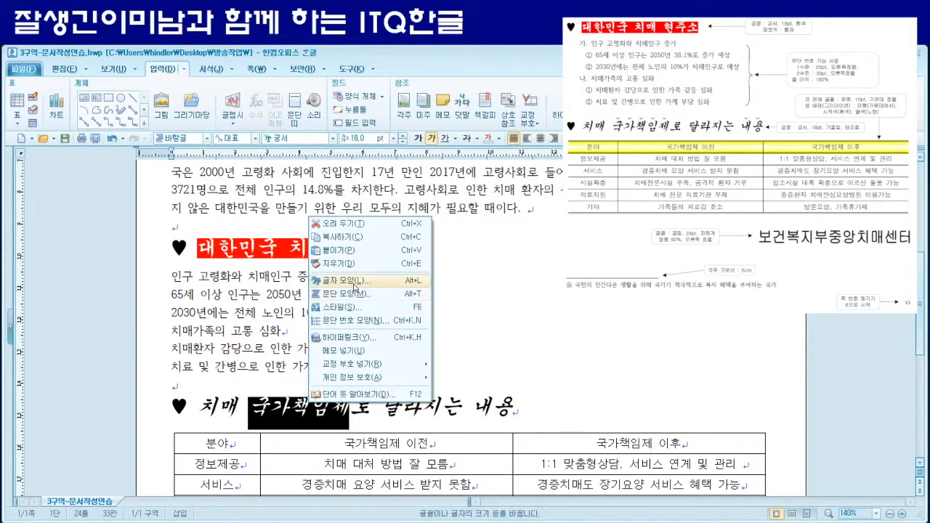
{"action": "left_click", "coordinate": [354, 280]}
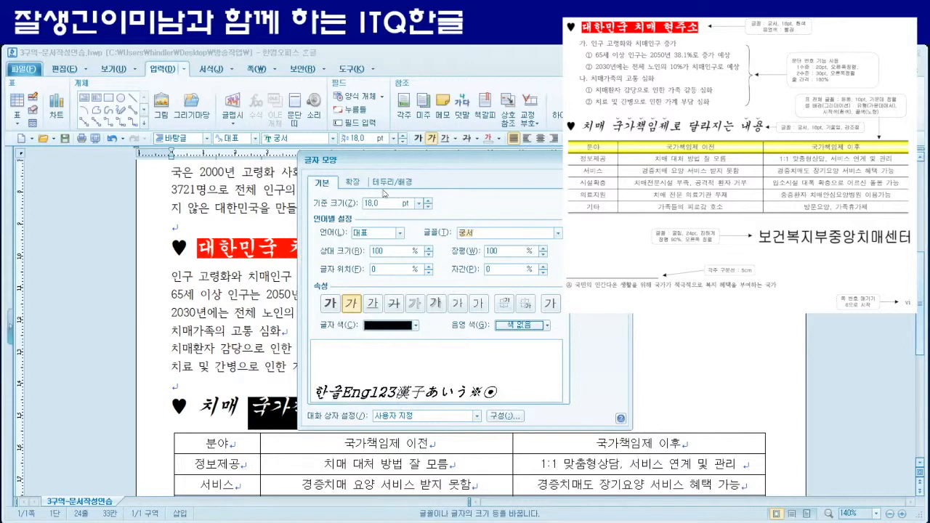
{"action": "left_click", "coordinate": [355, 186]}
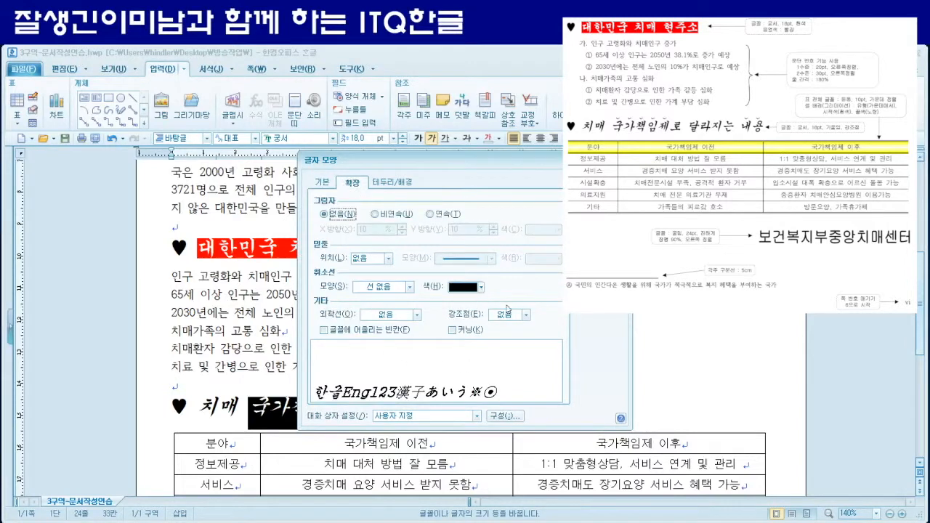
{"action": "left_click", "coordinate": [526, 317]}
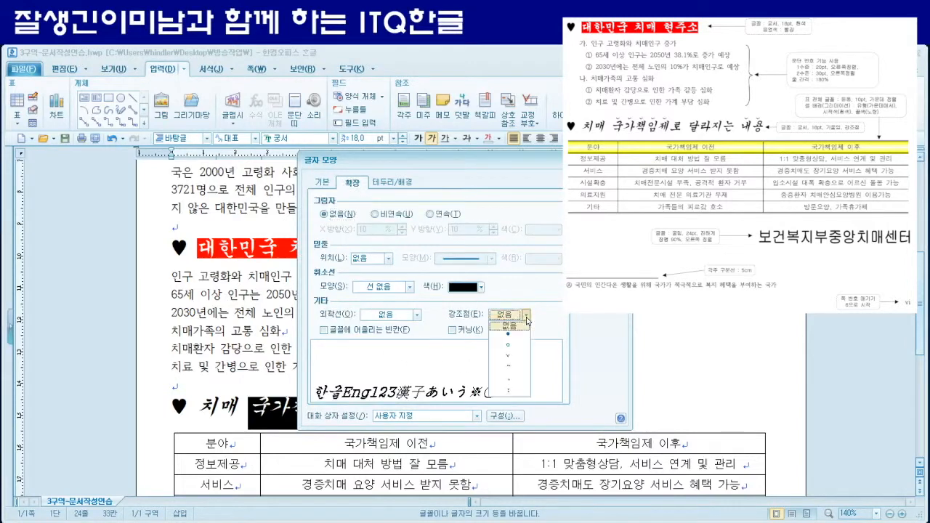
{"action": "left_click", "coordinate": [514, 356]}
{"action": "left_click", "coordinate": [601, 179]}
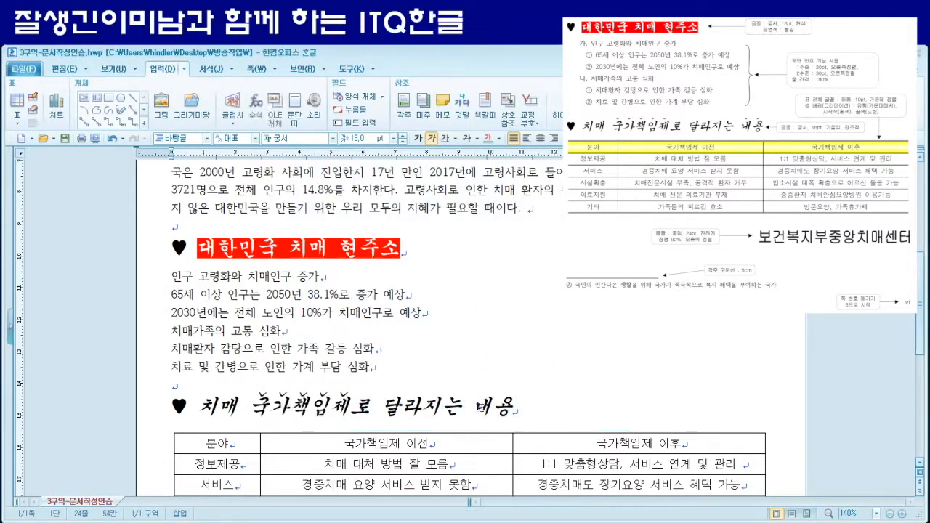
- Add the same ˇ-shaped emphasis marks above the word "내용" at the end of that heading
{"action": "double_click", "coordinate": [486, 409]}
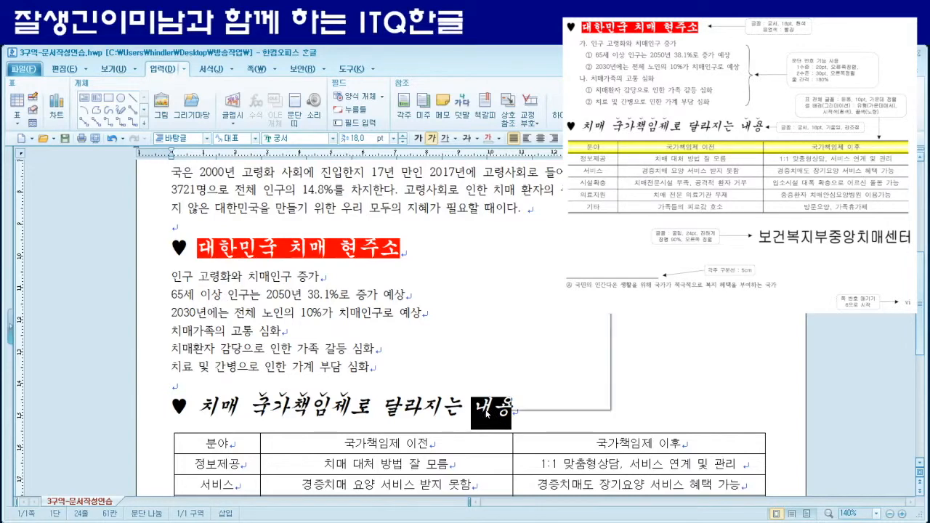
{"action": "right_click", "coordinate": [485, 412]}
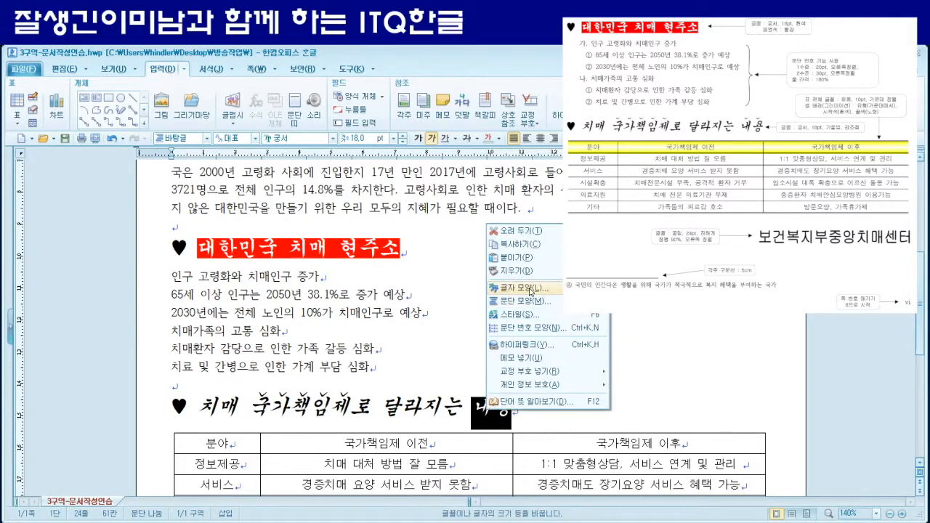
{"action": "left_click", "coordinate": [512, 405]}
{"action": "double_click", "coordinate": [512, 404]}
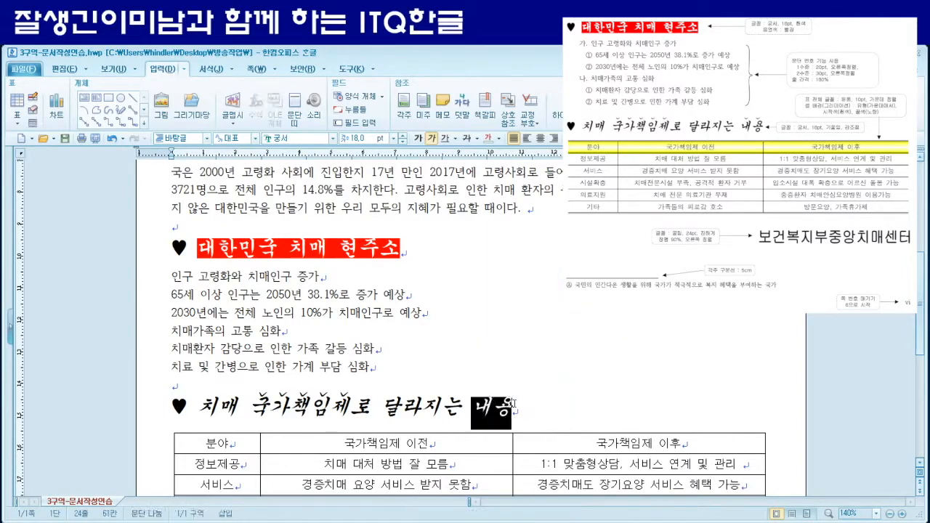
{"action": "key", "text": "alt+l"}
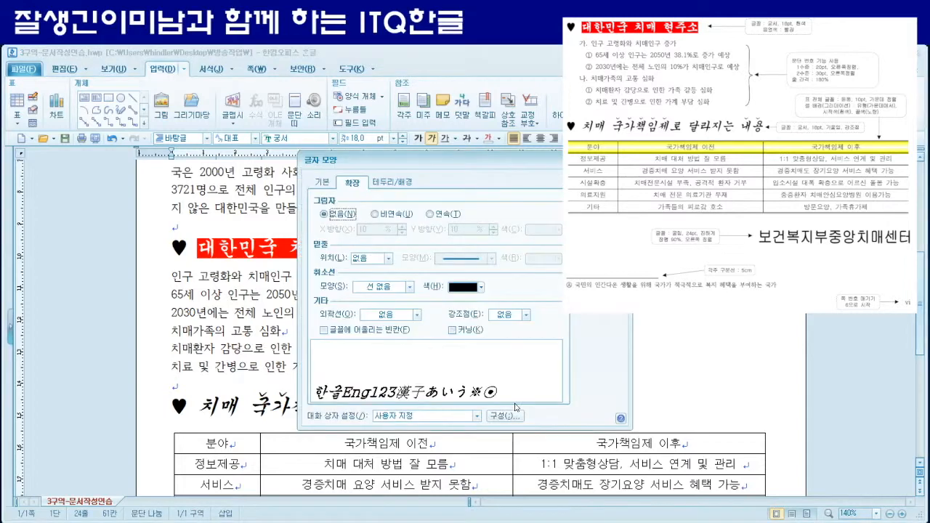
{"action": "left_click", "coordinate": [525, 315]}
{"action": "left_click", "coordinate": [507, 347]}
{"action": "key", "text": "Return"}
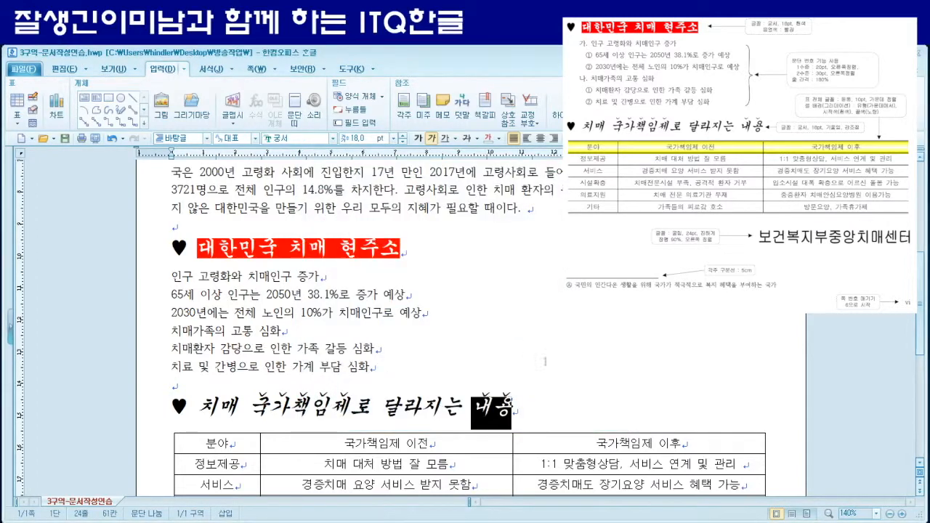
{"action": "left_click", "coordinate": [561, 391]}
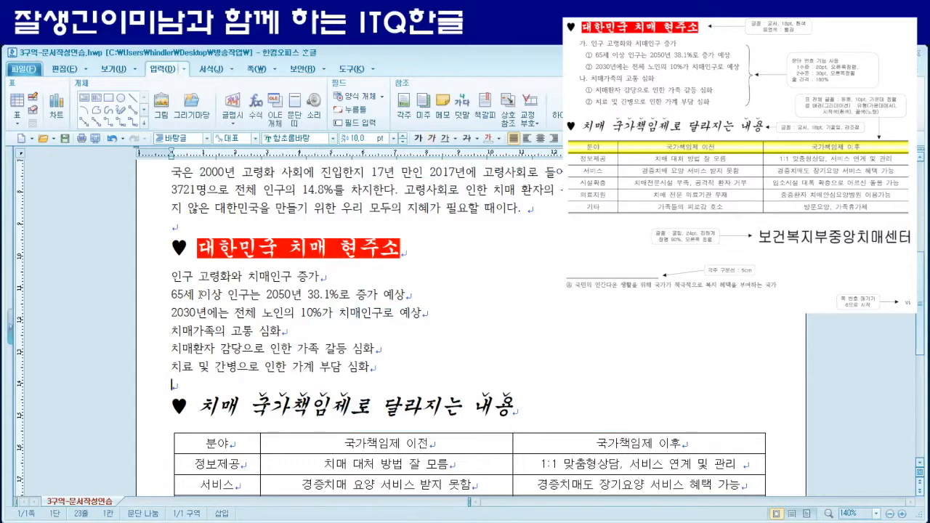
- For the six lines under "대한민국 치매 현주소", choose the 1. / 가. / 1) / 가) paragraph numbering and open its custom definition
{"action": "left_click_drag", "start_coordinate": [172, 278], "coordinate": [396, 363]}
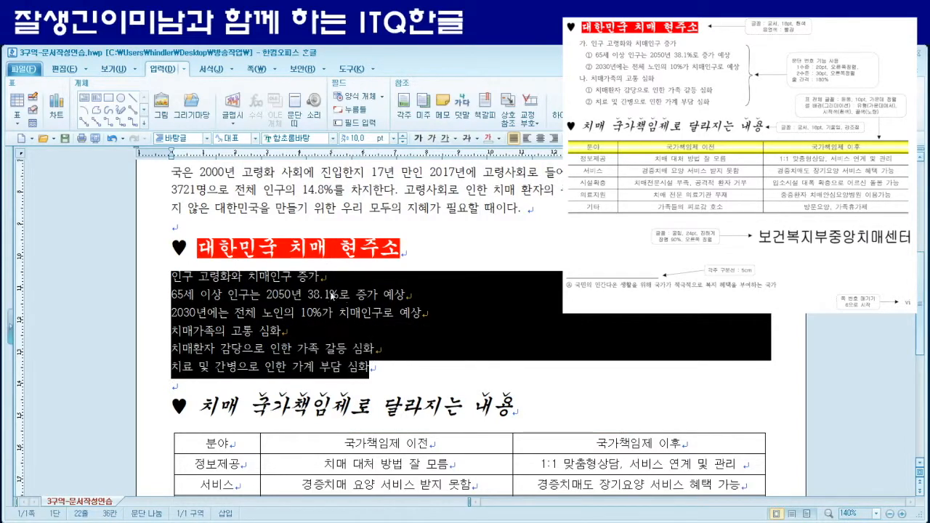
{"action": "scroll", "coordinate": [211, 319], "scroll_direction": "up", "scroll_amount": 1}
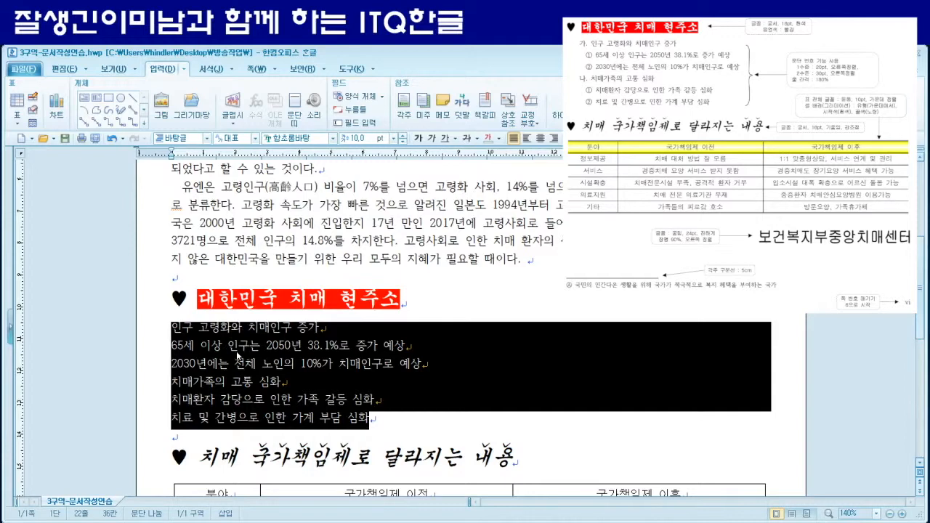
{"action": "right_click", "coordinate": [179, 329]}
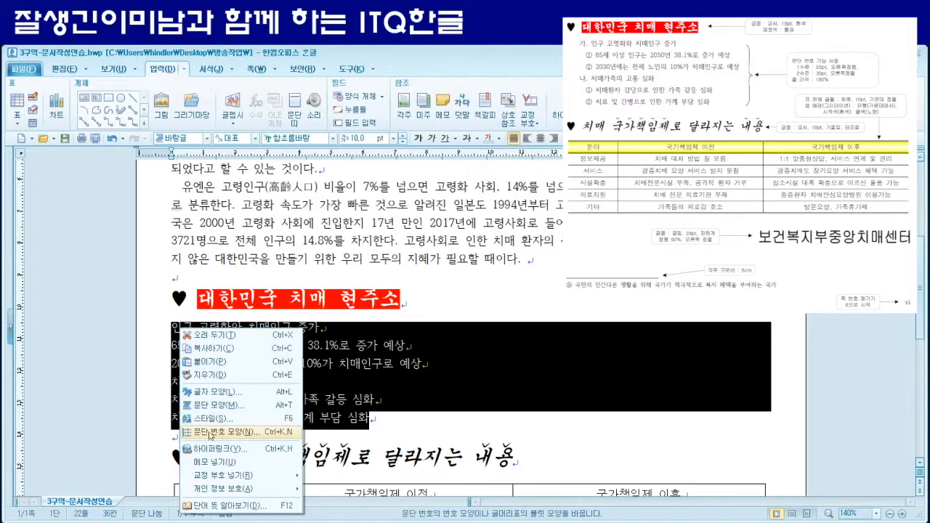
{"action": "left_click", "coordinate": [241, 436]}
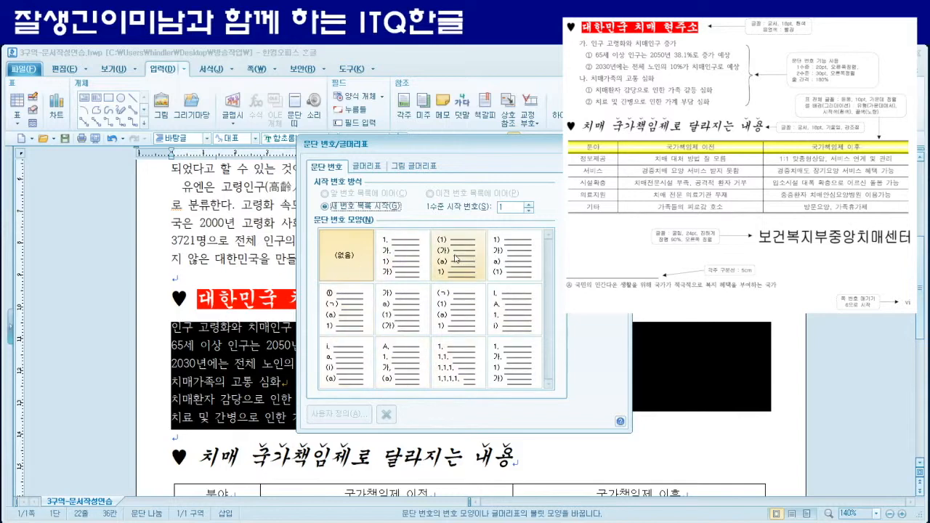
{"action": "left_click", "coordinate": [403, 257]}
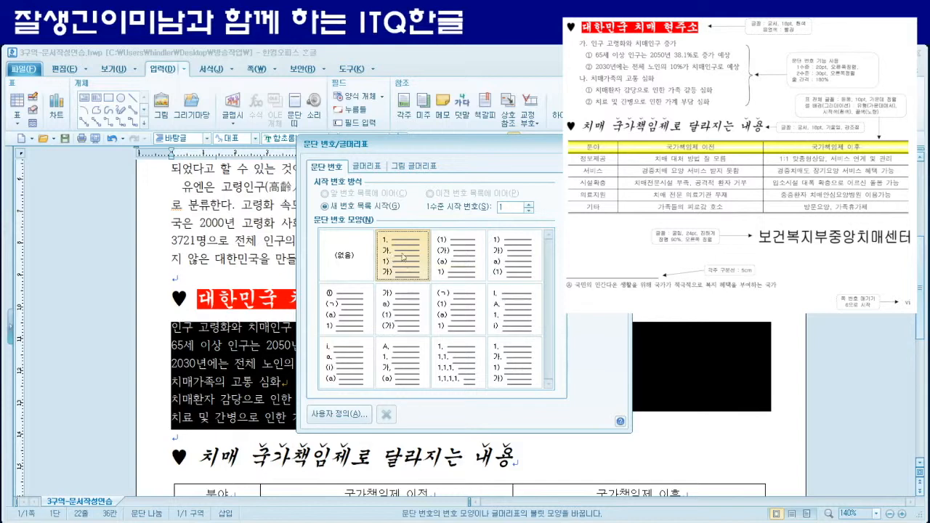
{"action": "left_click", "coordinate": [341, 415]}
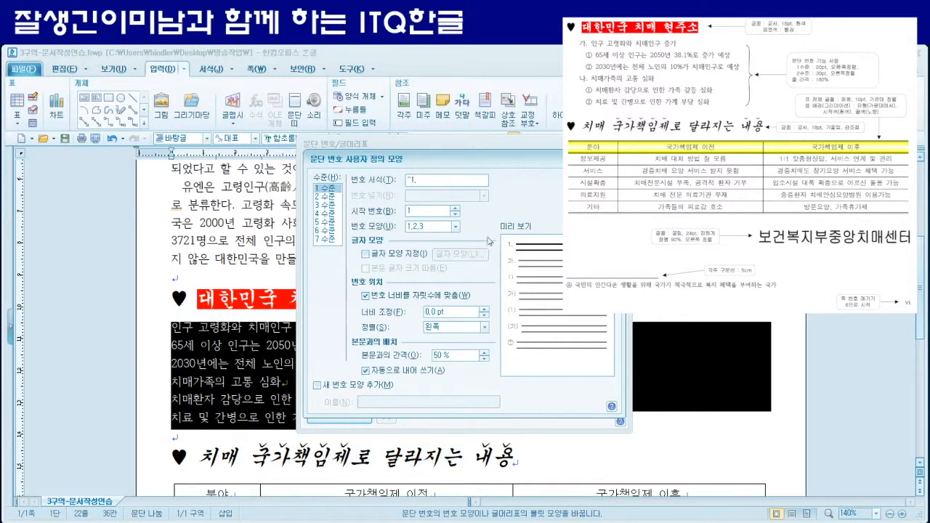
- Set the level 1 number shape to 가,나,다 and level 2 to ①,②,③ with the number format ^2, without a trailing period
{"action": "left_click", "coordinate": [455, 228]}
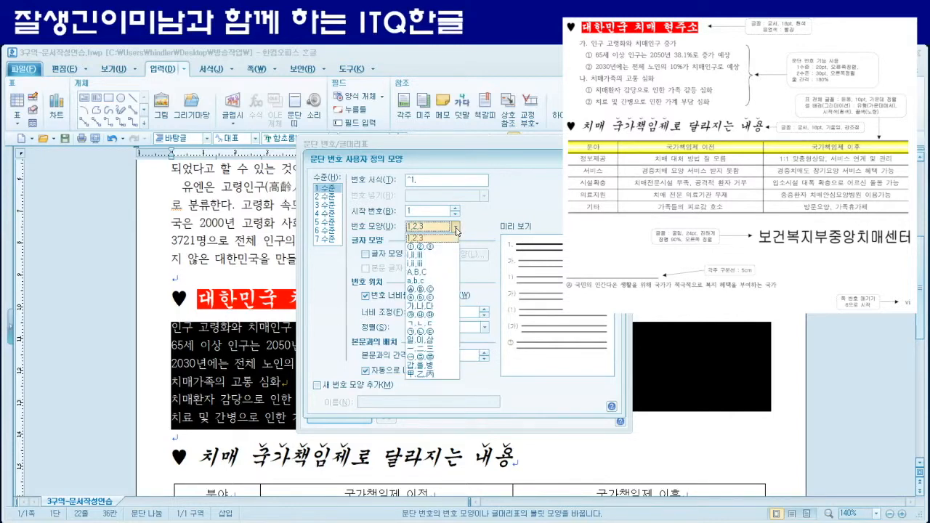
{"action": "left_click", "coordinate": [433, 306]}
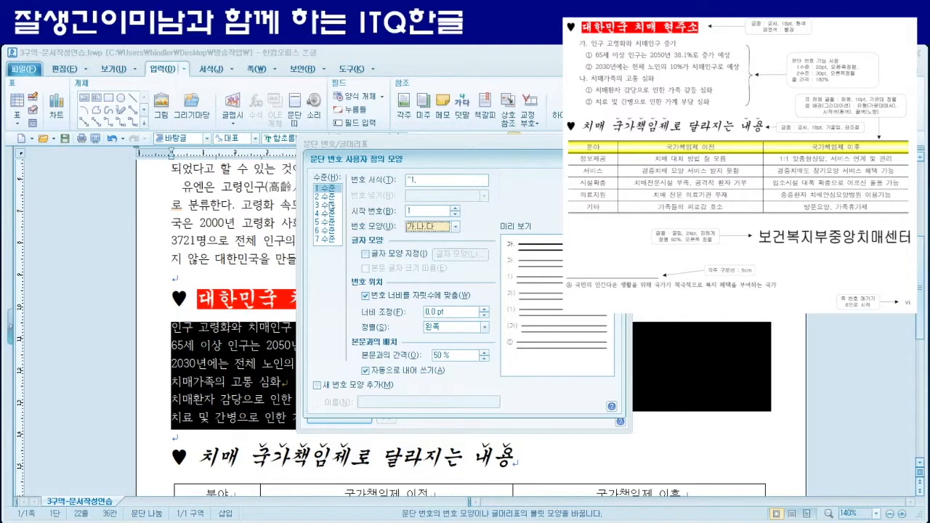
{"action": "left_click", "coordinate": [327, 196]}
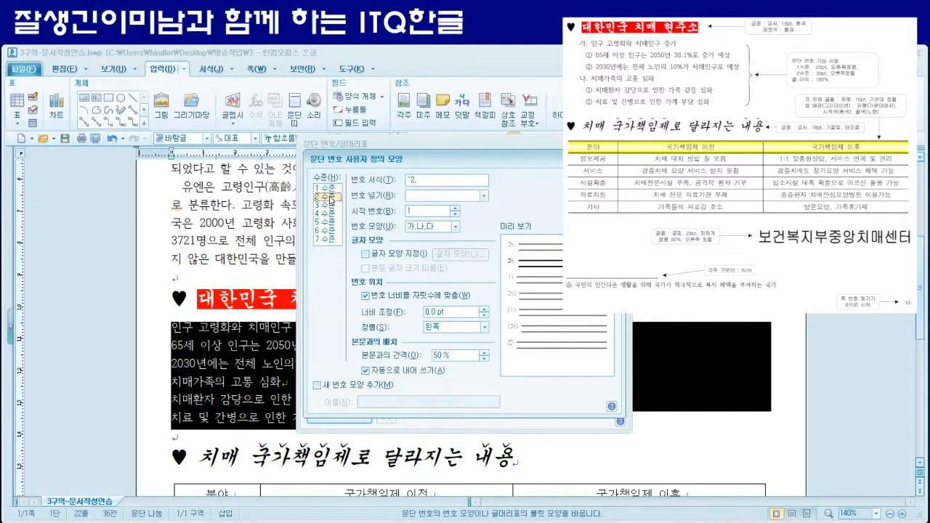
{"action": "left_click", "coordinate": [455, 227]}
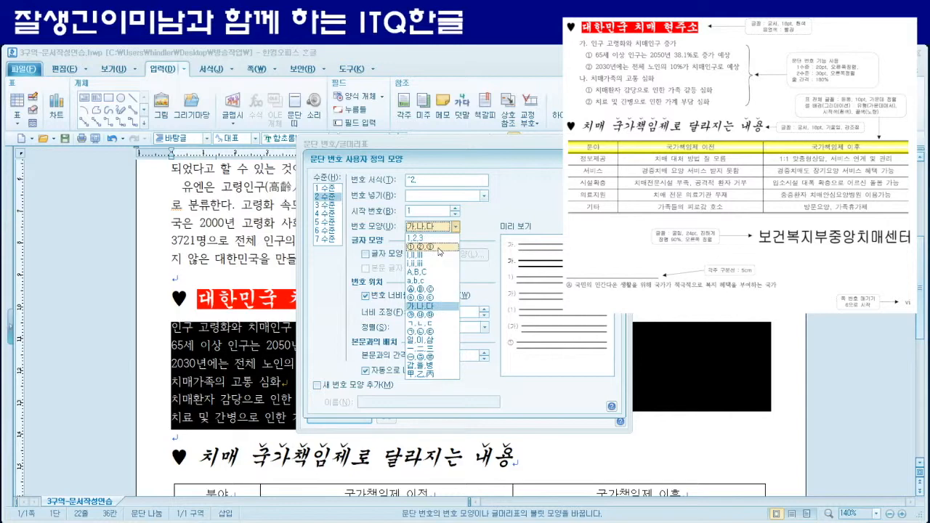
{"action": "left_click", "coordinate": [430, 247]}
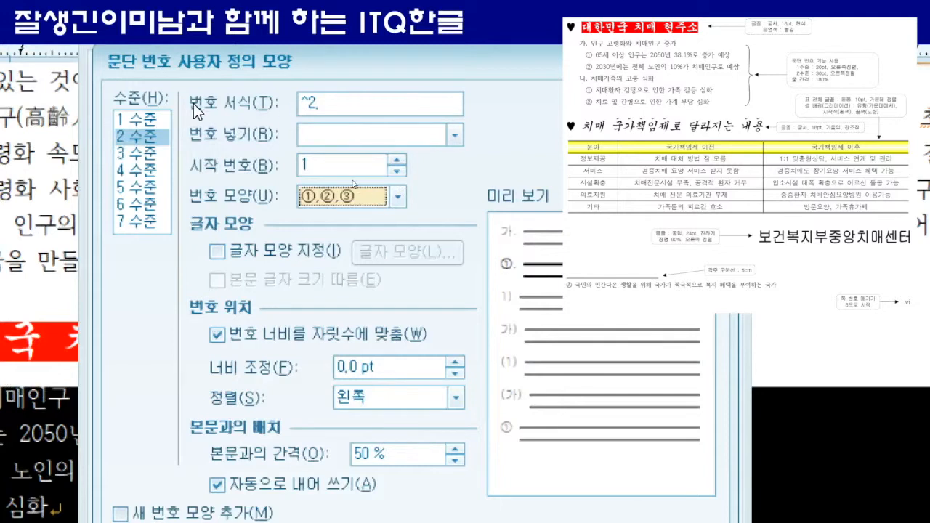
{"action": "left_click", "coordinate": [324, 103]}
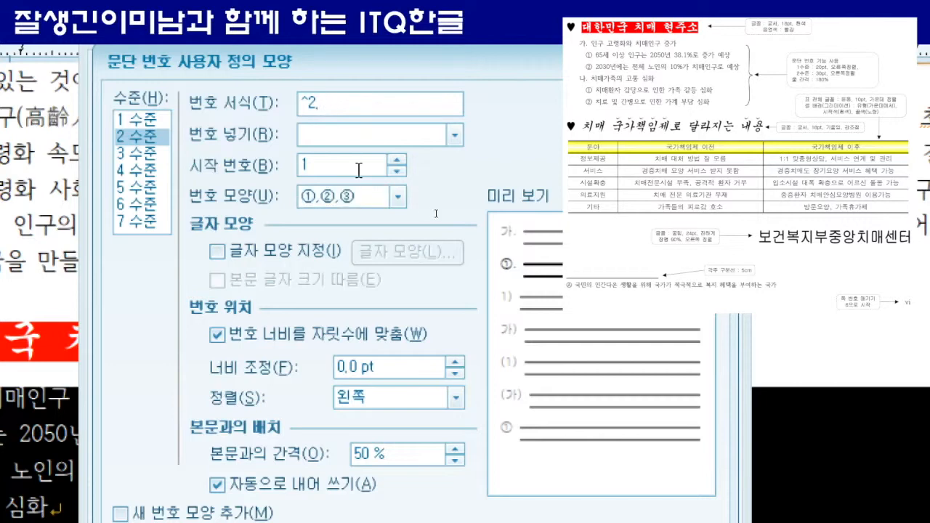
{"action": "key", "text": "BackSpace"}
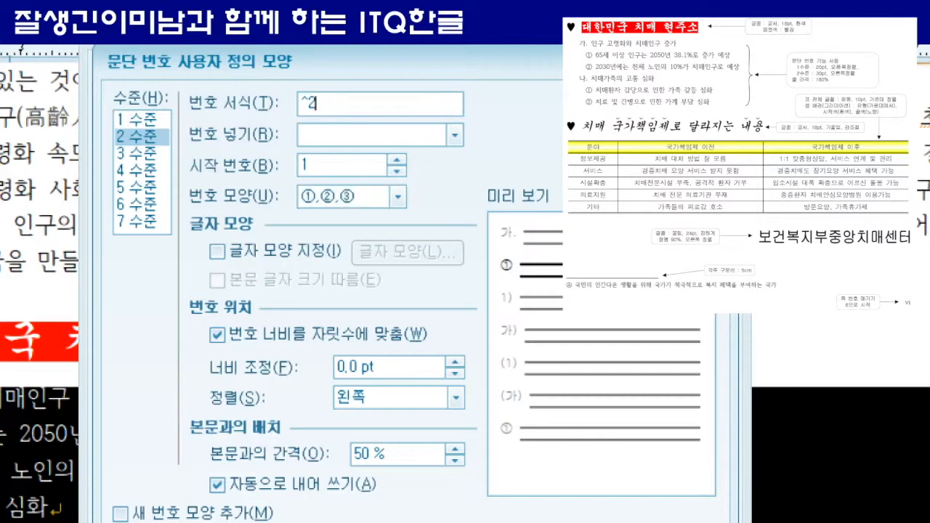
- Try enclosing the level 3 number in parentheses with the number format (^3)
{"action": "left_click", "coordinate": [140, 154]}
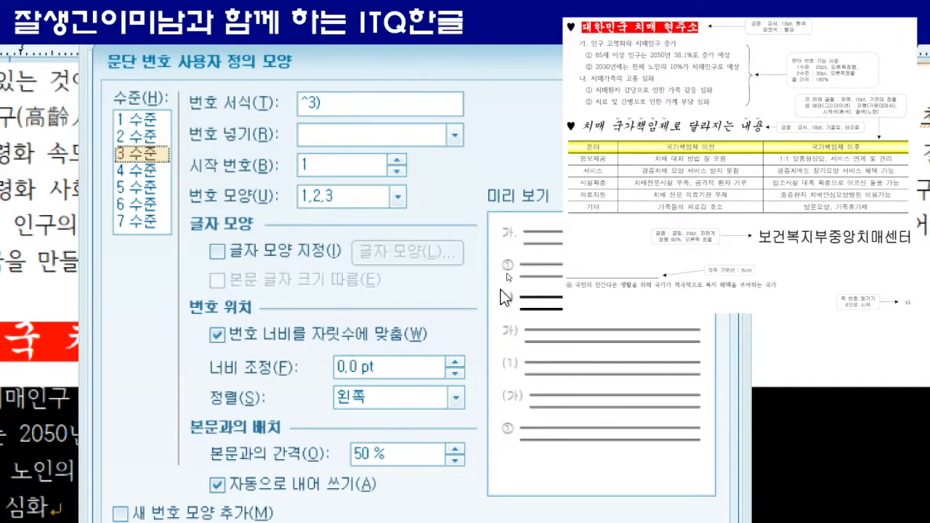
{"action": "left_click", "coordinate": [311, 104]}
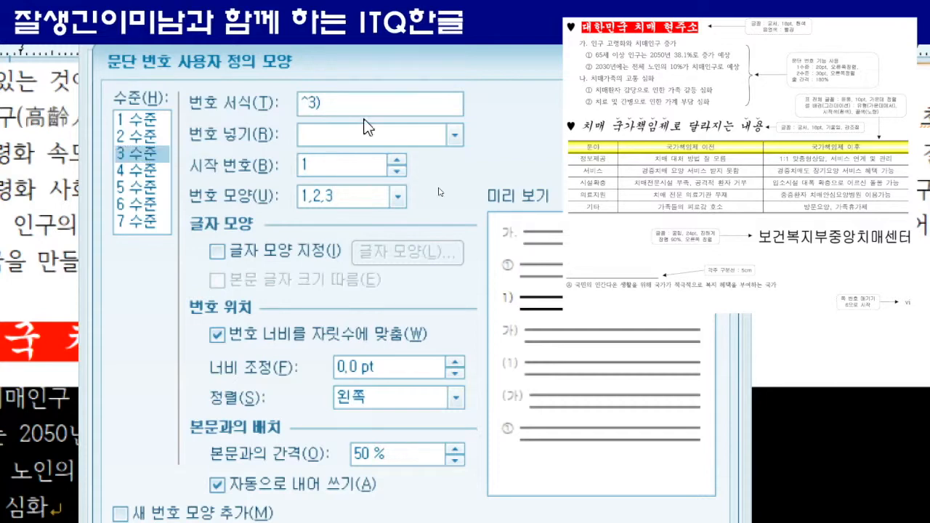
{"action": "type", "text": "("}
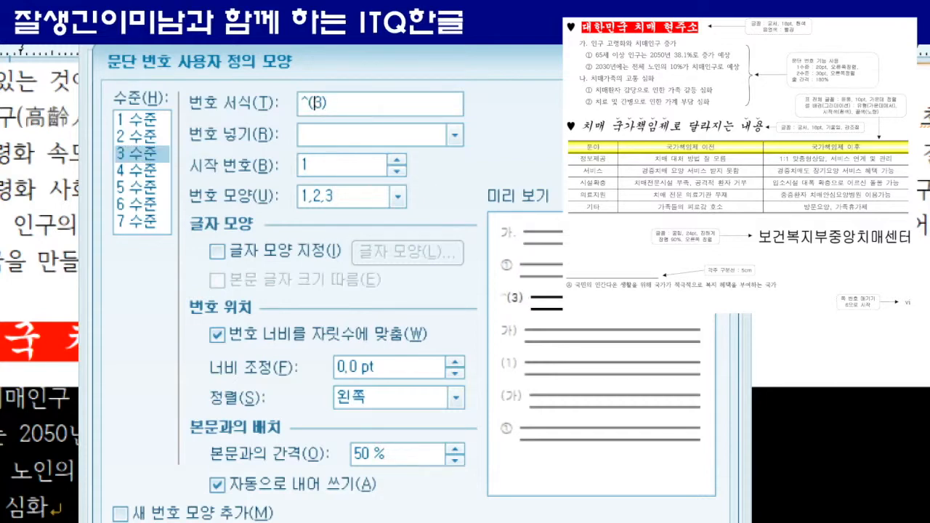
{"action": "left_click", "coordinate": [301, 102]}
{"action": "type", "text": "("}
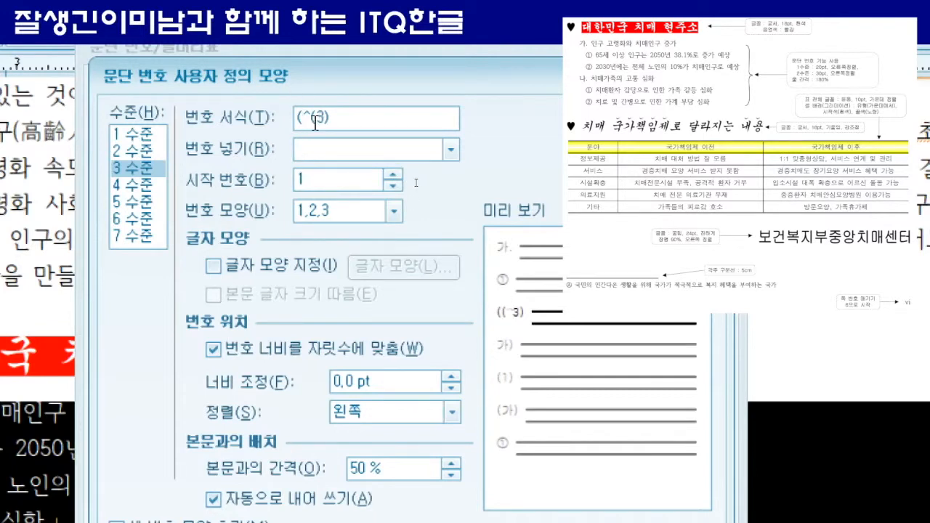
{"action": "key", "text": "BackSpace"}
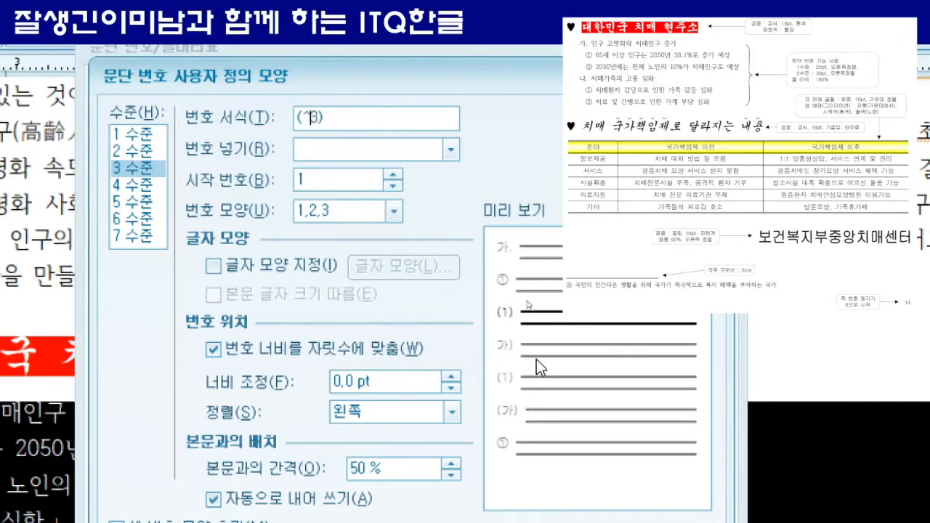
- Change the level 3 number format to ^3)), with no opening parenthesis
{"action": "key", "text": "BackSpace"}
{"action": "key", "text": "Left"}
{"action": "key", "text": "Left"}
{"action": "key", "text": "BackSpace"}
{"action": "left_click", "coordinate": [386, 118]}
{"action": "type", "text": "))"}
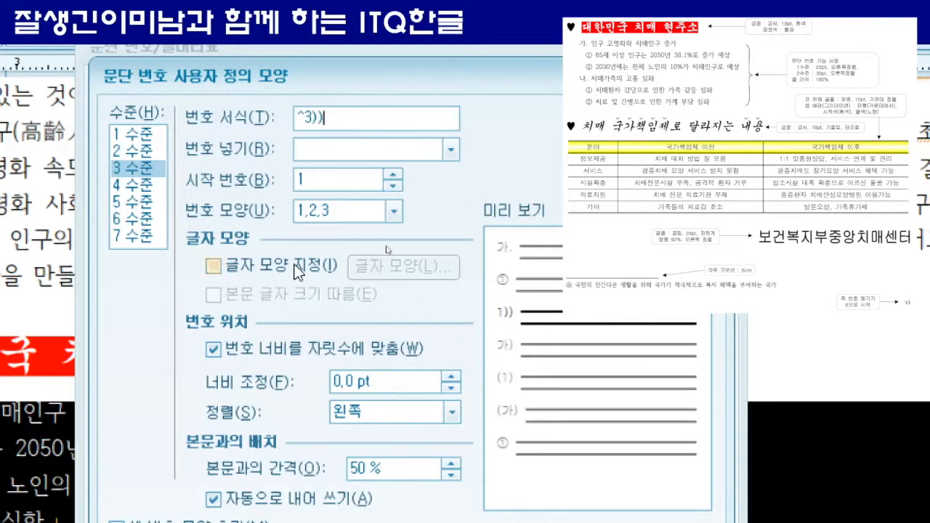
- For numbering level 1, set the width adjustment to 20 pt and the number alignment to 오른쪽
{"action": "left_click", "coordinate": [138, 134]}
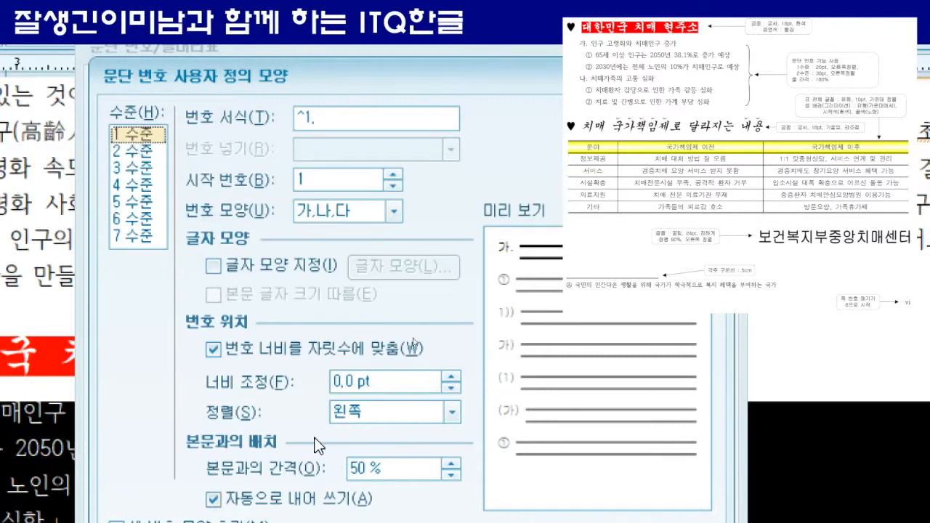
{"action": "left_click", "coordinate": [353, 383]}
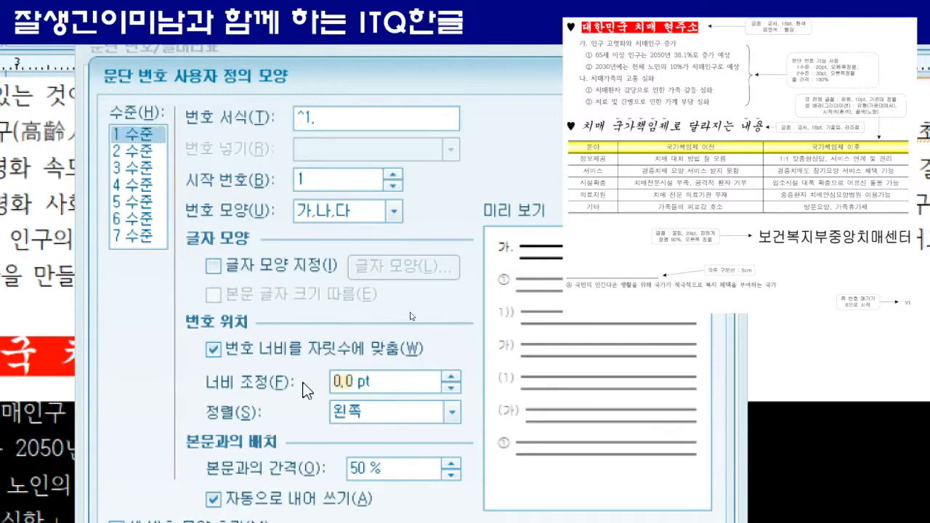
{"action": "type", "text": "20"}
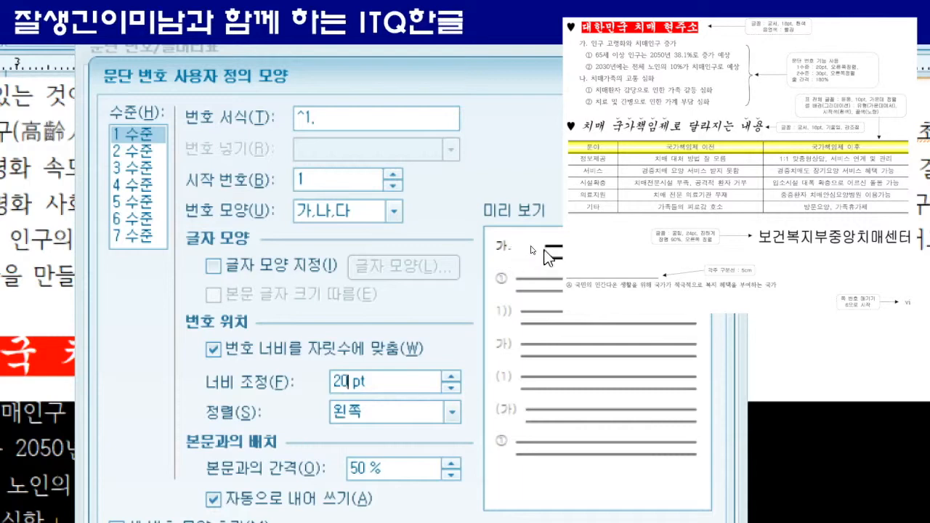
{"action": "left_click", "coordinate": [405, 414]}
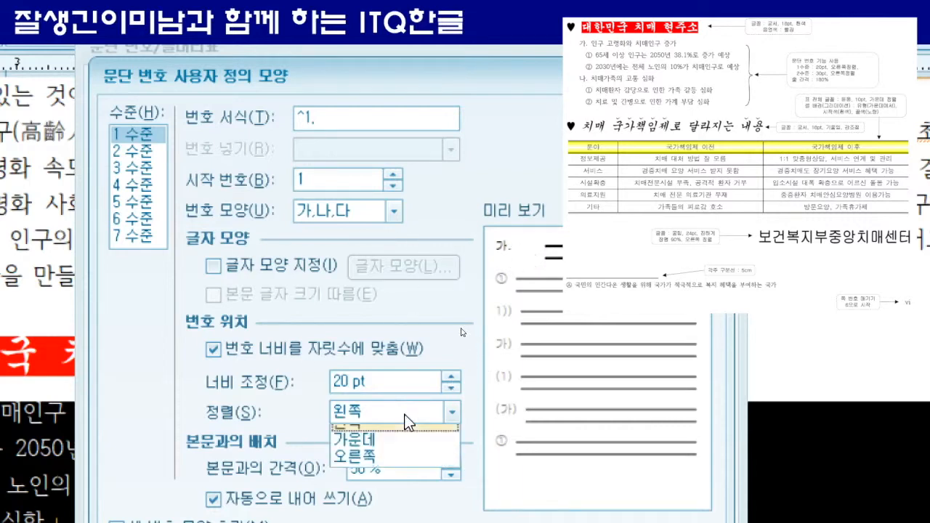
{"action": "left_click", "coordinate": [406, 467]}
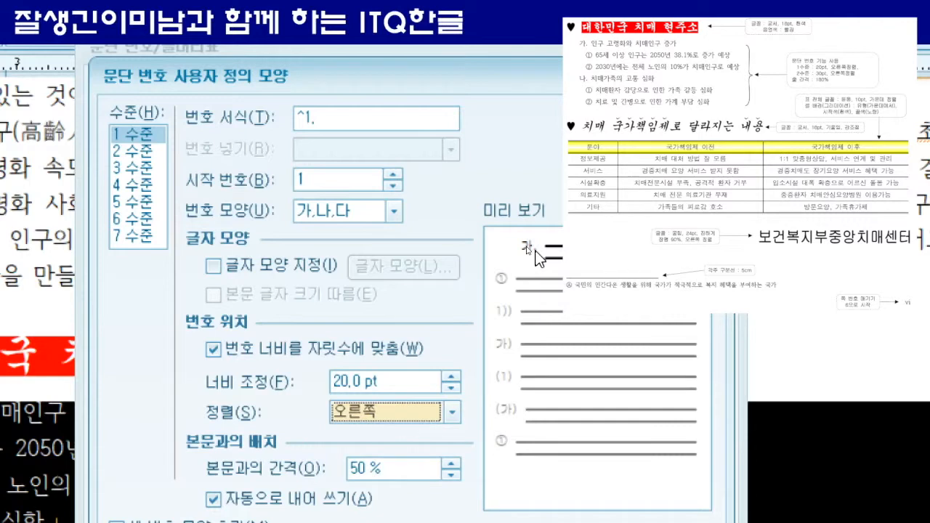
- Set level 2's width adjustment to 30 pt with 오른쪽 alignment, and apply the custom numbering to the six lines
{"action": "left_click", "coordinate": [134, 153]}
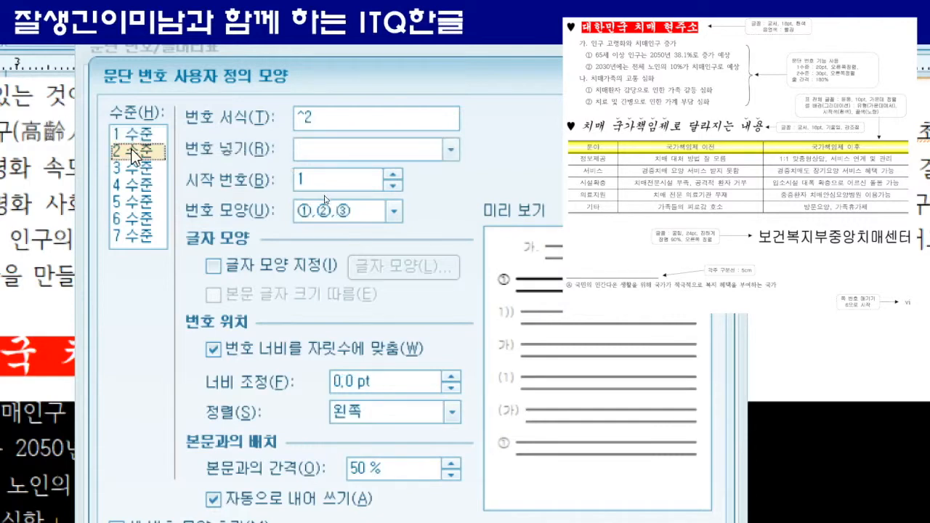
{"action": "left_click", "coordinate": [347, 384]}
{"action": "type", "text": "30"}
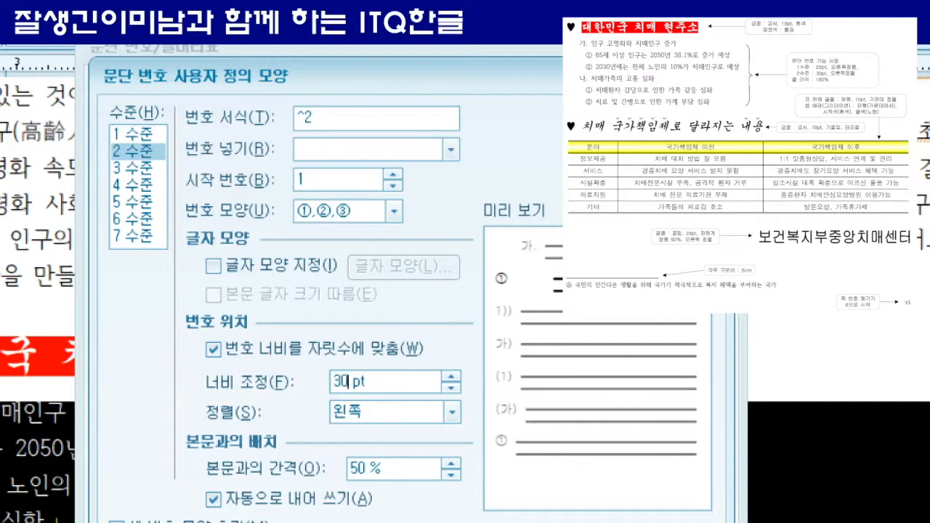
{"action": "left_click", "coordinate": [451, 412]}
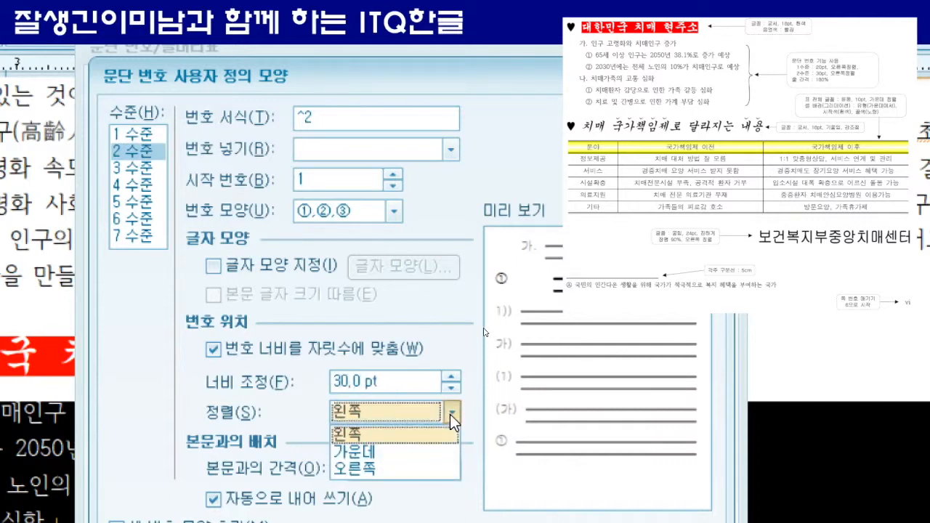
{"action": "left_click", "coordinate": [385, 472]}
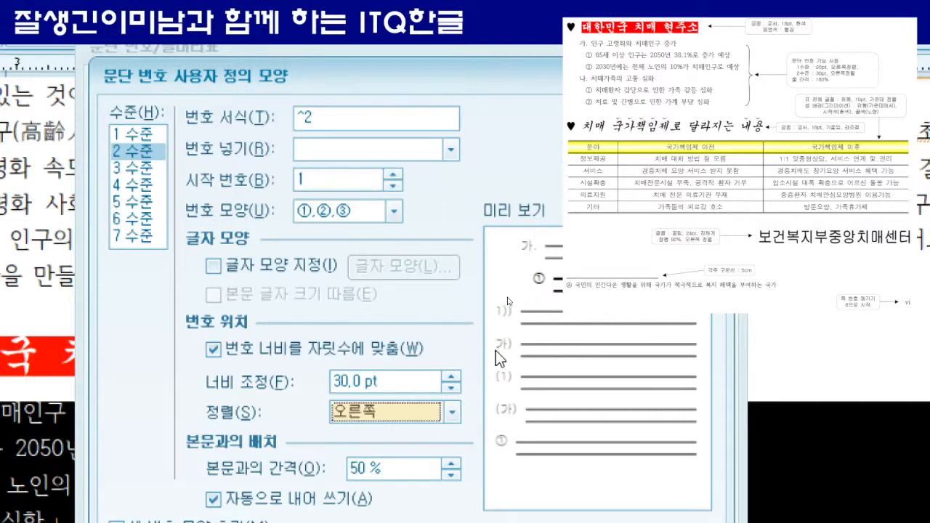
{"action": "key", "text": "Return"}
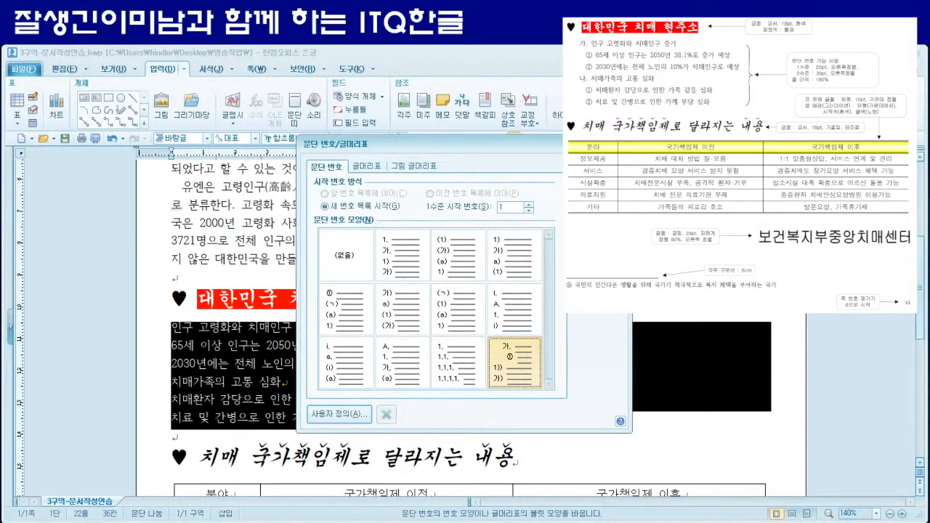
{"action": "key", "text": "Return"}
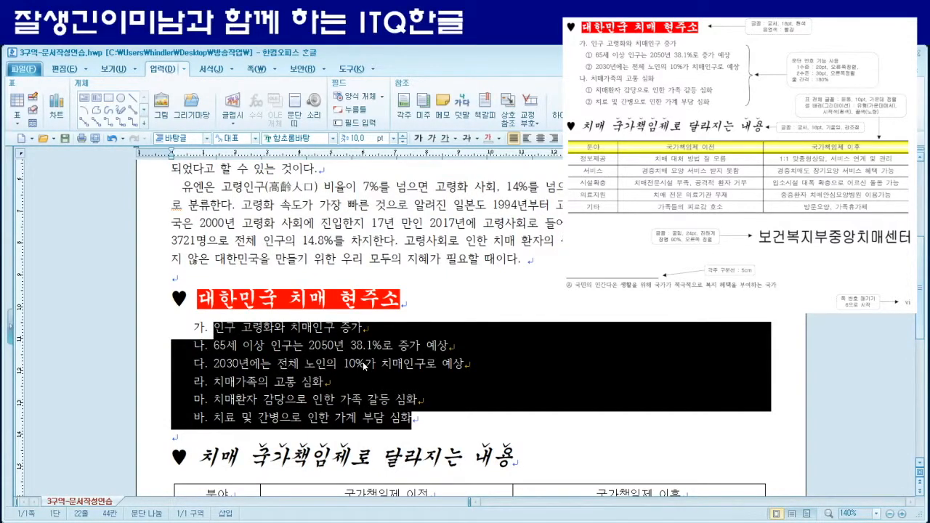
- Try moving all six numbered lines through the different numbering levels, and return them to level 1
{"action": "key", "text": "ctrl+KP_Add"}
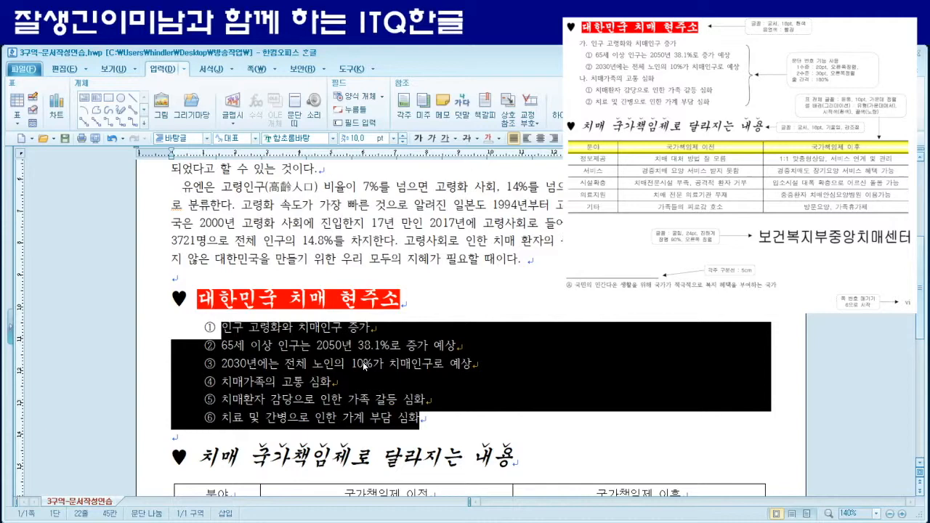
{"action": "key", "text": "ctrl+KP_Subtract"}
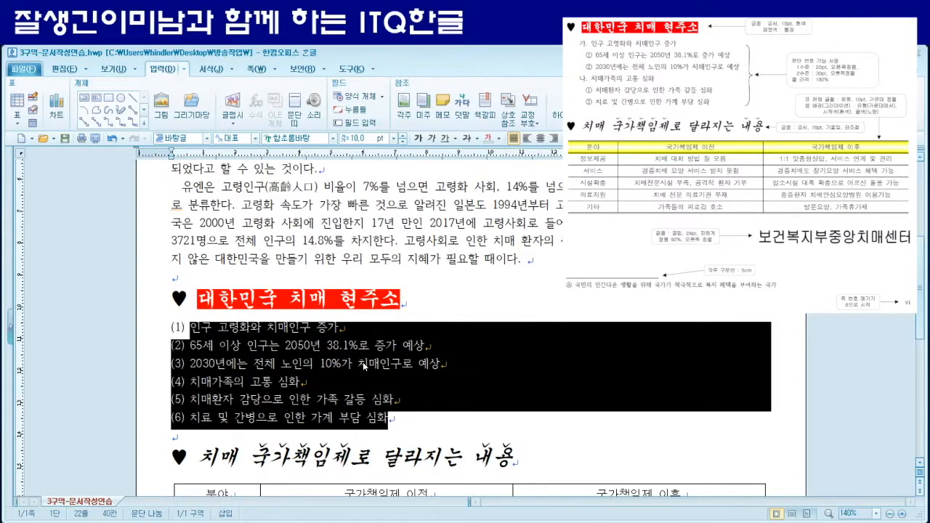
{"action": "key", "text": "ctrl+KP_Subtract"}
{"action": "key", "text": "ctrl+KP_Add"}
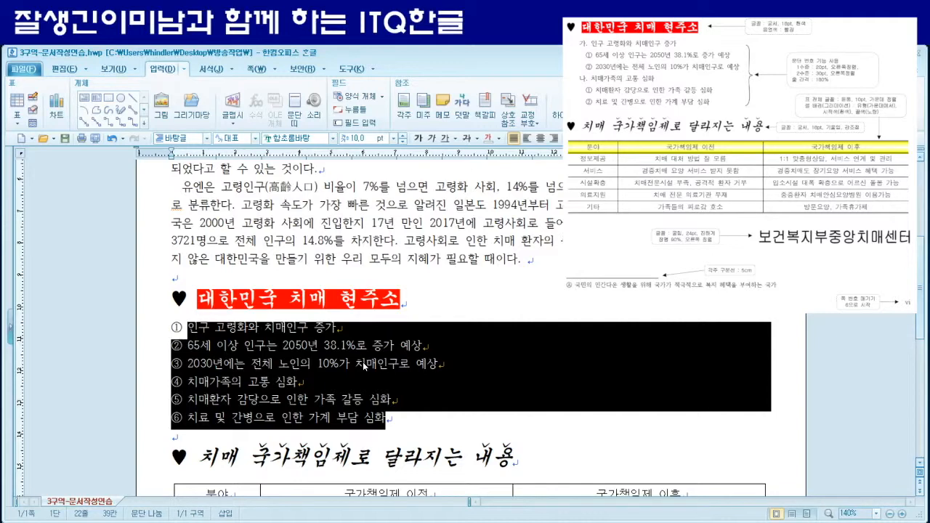
{"action": "key", "text": "ctrl+KP_Add"}
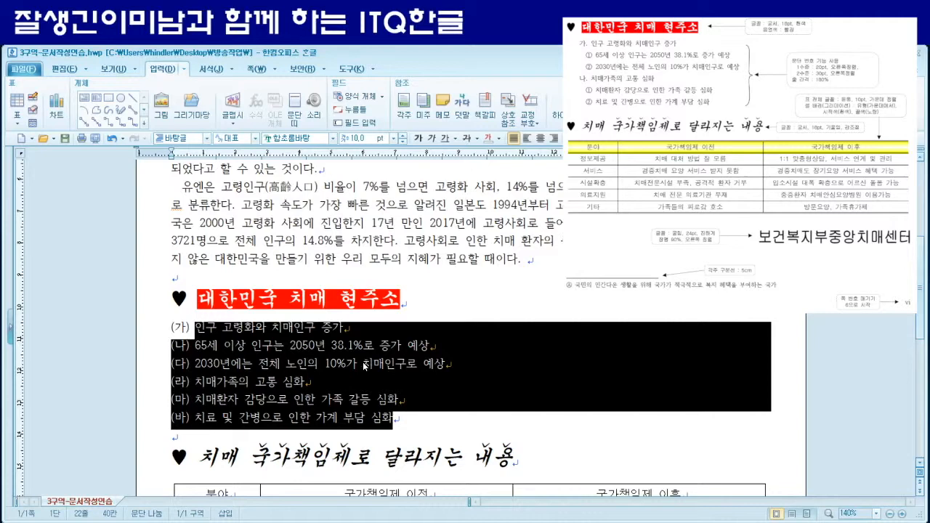
{"action": "key", "text": "ctrl+KP_Add"}
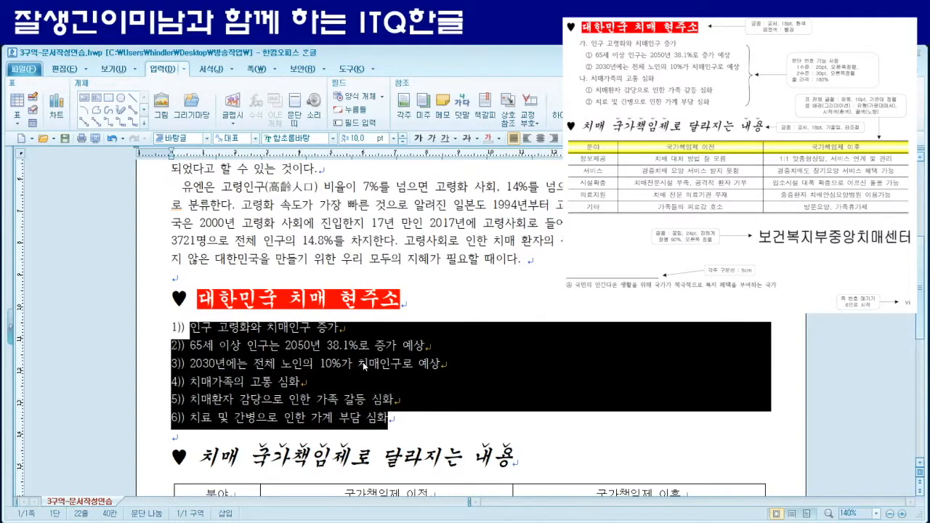
{"action": "key", "text": "ctrl+KP_Add"}
{"action": "key", "text": "ctrl+KP_Add"}
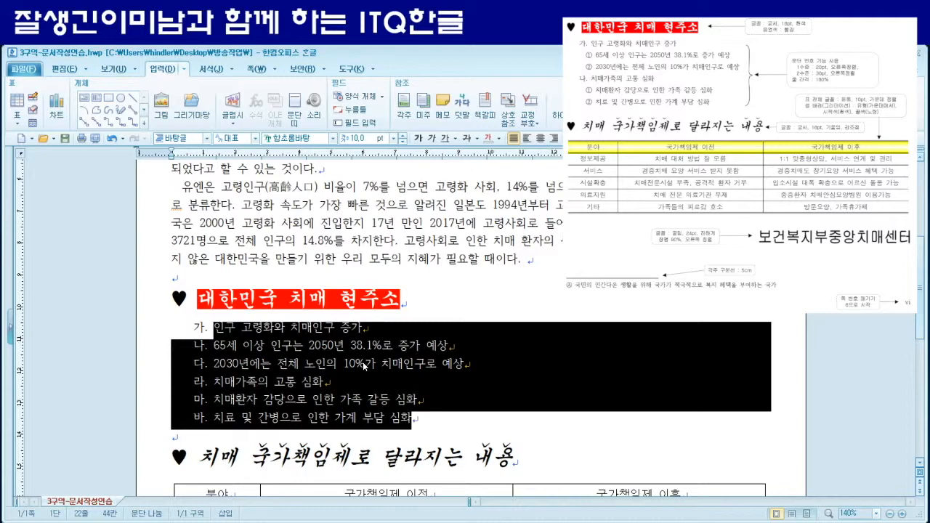
- Demote the two lines under "인구 고령화와 치매인구 증가" and the two under "치매가족의 고통 심화" to numbering level 2
{"action": "left_click", "coordinate": [239, 347]}
{"action": "left_click_drag", "start_coordinate": [211, 345], "coordinate": [470, 366]}
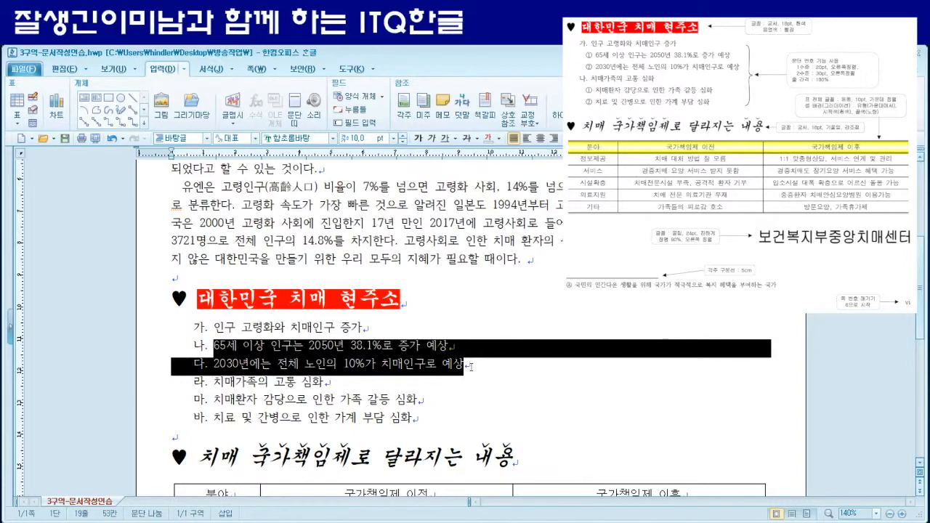
{"action": "key", "text": "ctrl+KP_Add"}
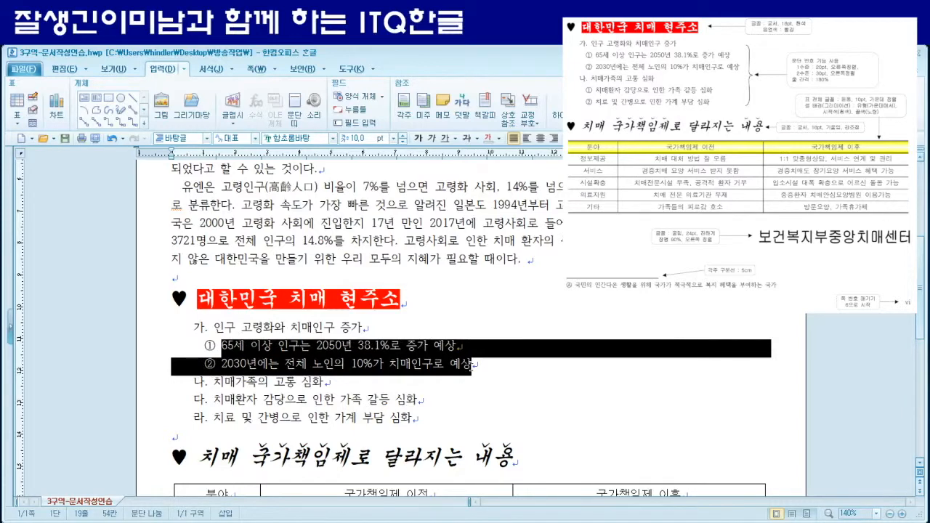
{"action": "left_click_drag", "start_coordinate": [214, 399], "coordinate": [413, 418]}
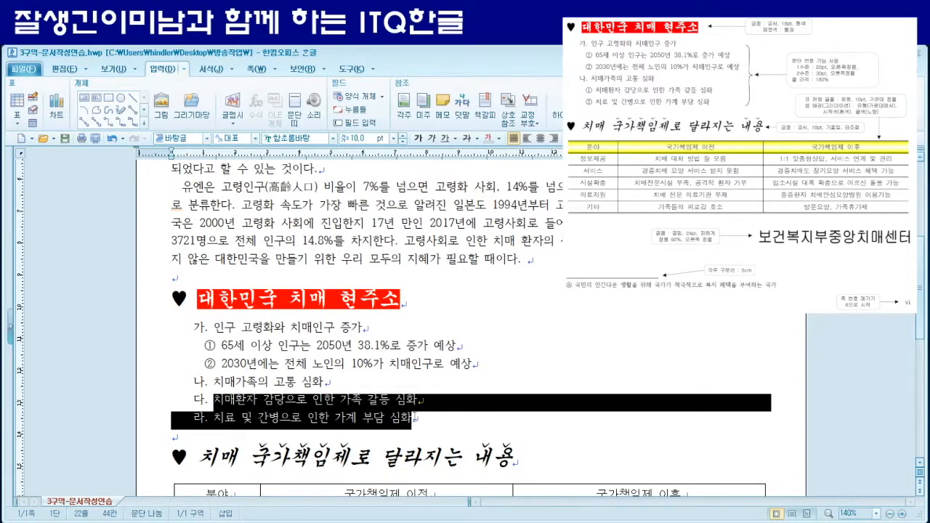
{"action": "key", "text": "ctrl+KP_Add"}
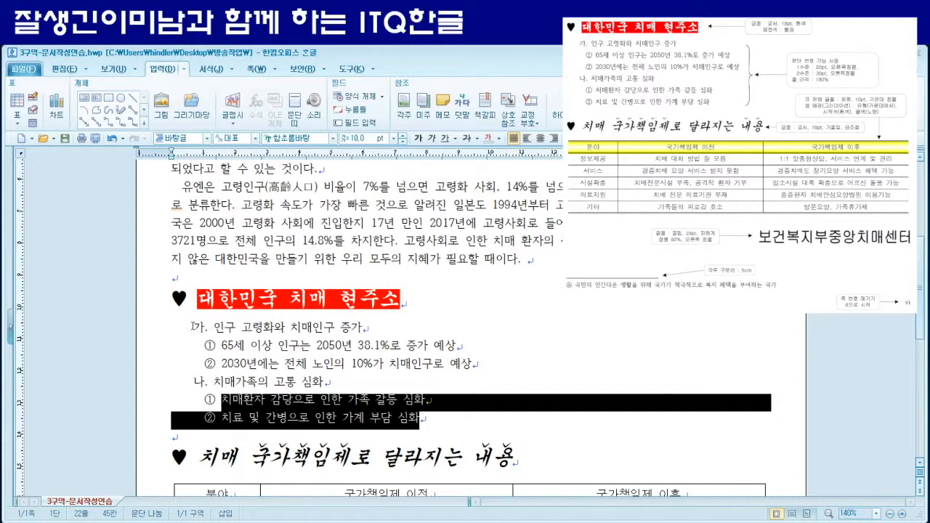
- Increase the line spacing of all six numbered lines to 180%
{"action": "left_click_drag", "start_coordinate": [213, 328], "coordinate": [436, 418]}
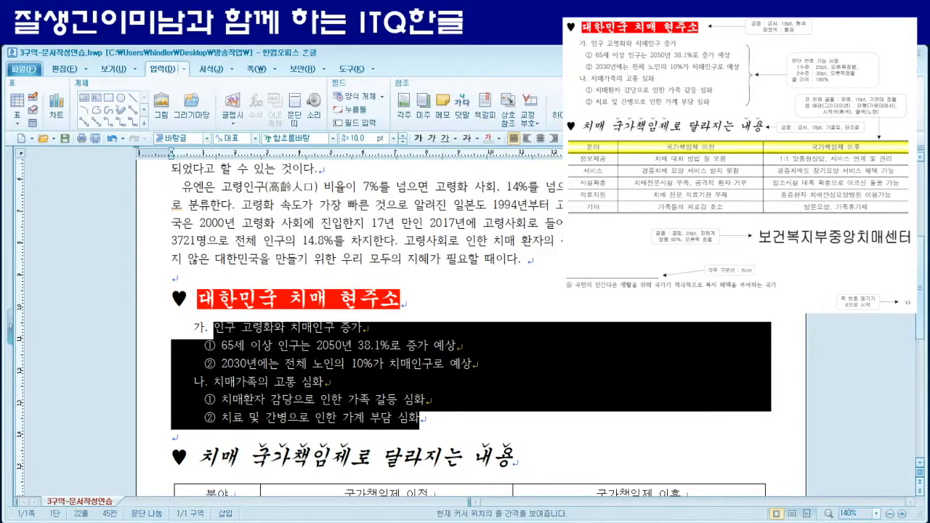
{"action": "key", "text": "alt+shift+z"}
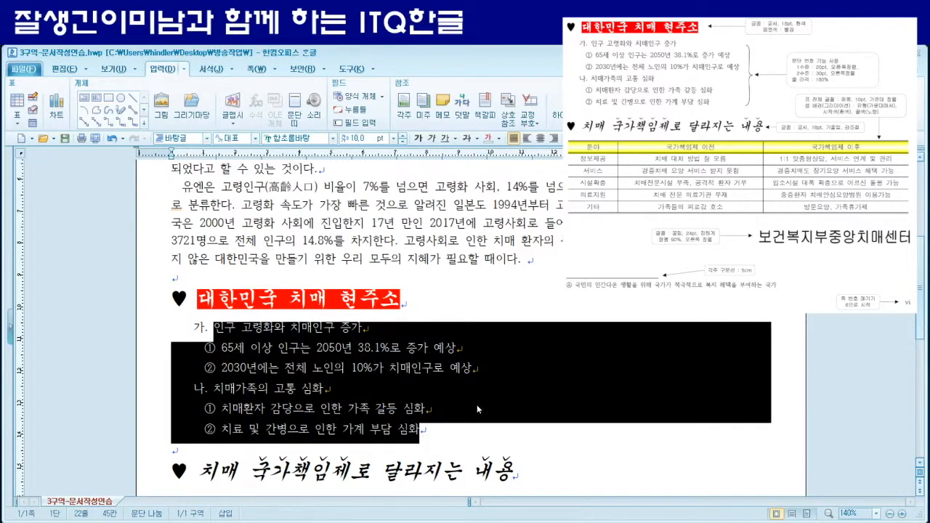
{"action": "left_click", "coordinate": [455, 434]}
- Apply the 돋움 font to all cells of the table under "치매 국가책임제로 달라지는 내용"
{"action": "scroll", "coordinate": [453, 434], "scroll_direction": "down", "scroll_amount": 5}
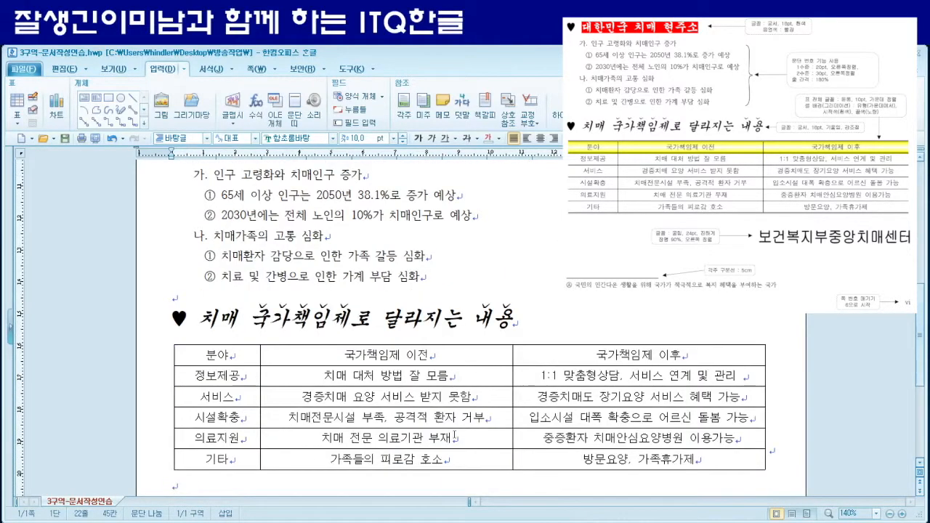
{"action": "scroll", "coordinate": [454, 434], "scroll_direction": "down", "scroll_amount": 2}
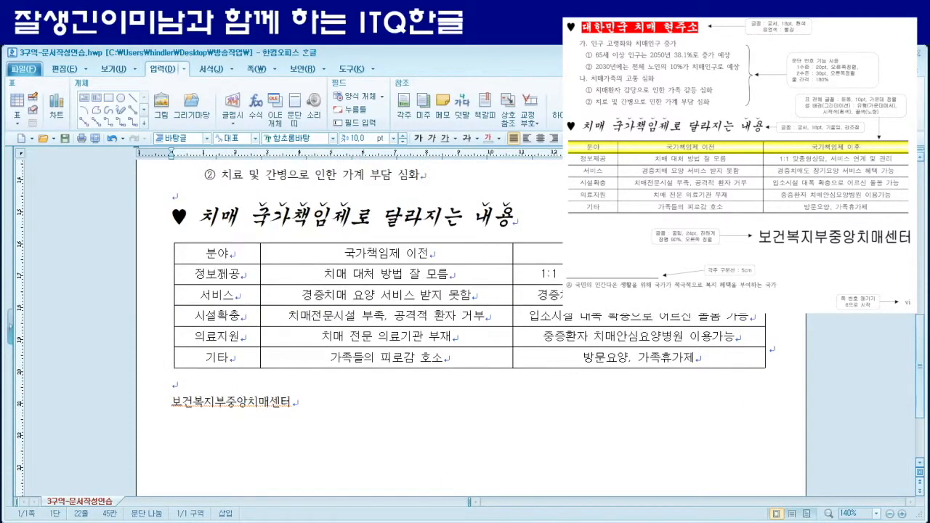
{"action": "left_click_drag", "start_coordinate": [206, 253], "coordinate": [659, 356]}
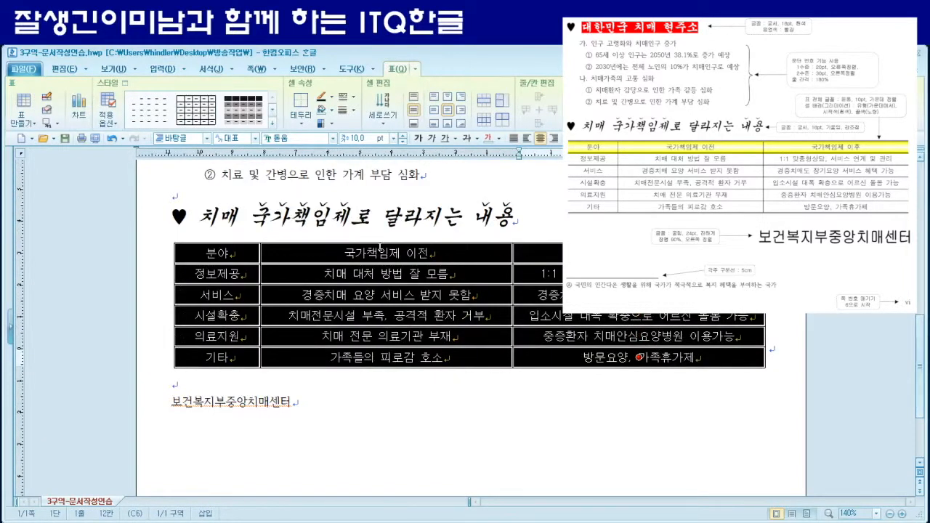
{"action": "left_click", "coordinate": [288, 138]}
{"action": "left_click", "coordinate": [275, 169]}
{"action": "left_click_drag", "start_coordinate": [401, 406], "coordinate": [366, 361]}
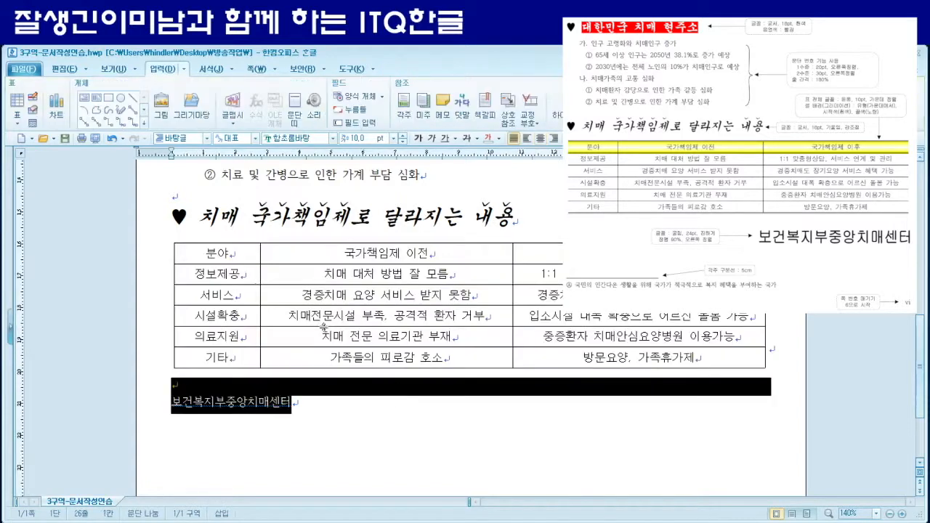
- Fill the table's header row with a 가운데에서 gradient from white to yellow
{"action": "left_click_drag", "start_coordinate": [241, 255], "coordinate": [561, 253]}
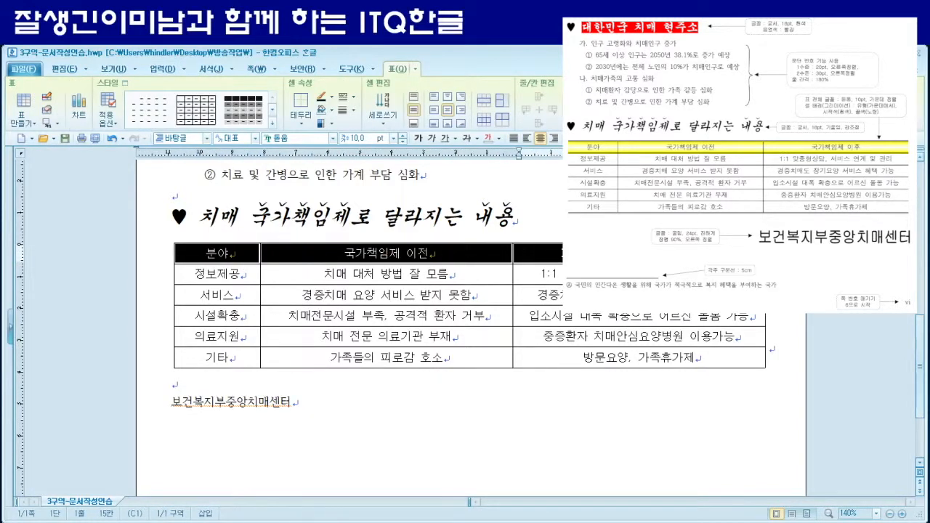
{"action": "key", "text": "c"}
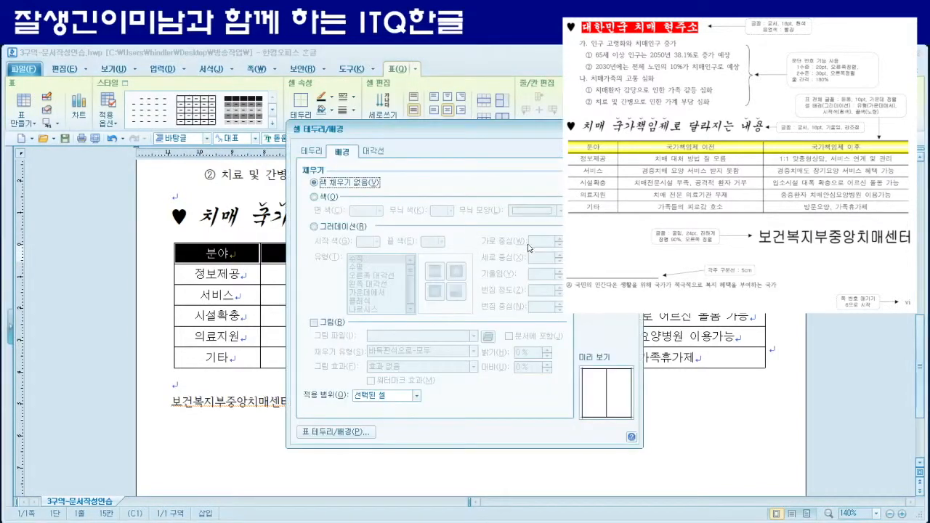
{"action": "left_click", "coordinate": [313, 198]}
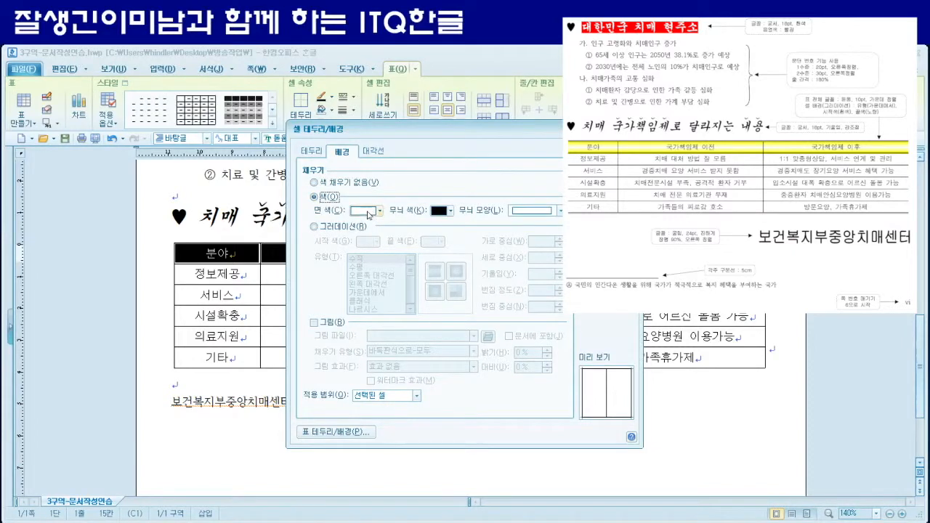
{"action": "left_click", "coordinate": [314, 227]}
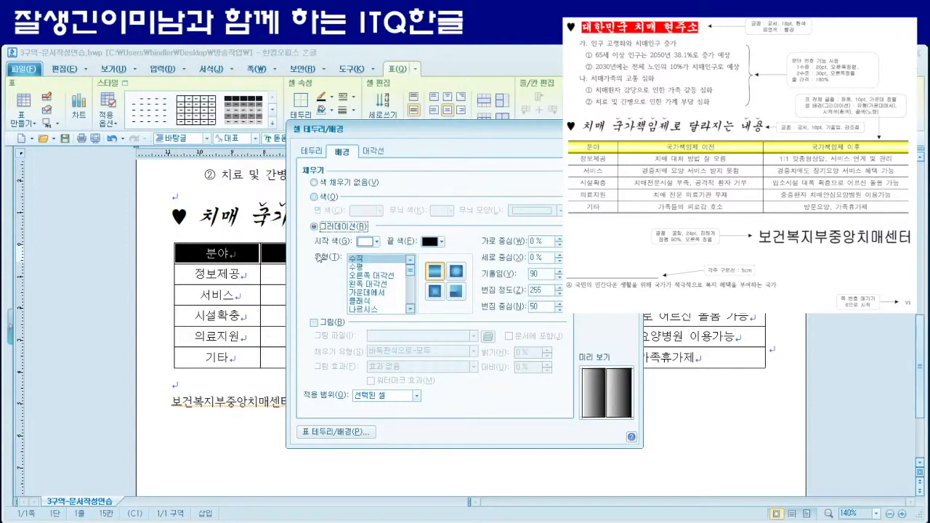
{"action": "left_click", "coordinate": [380, 293]}
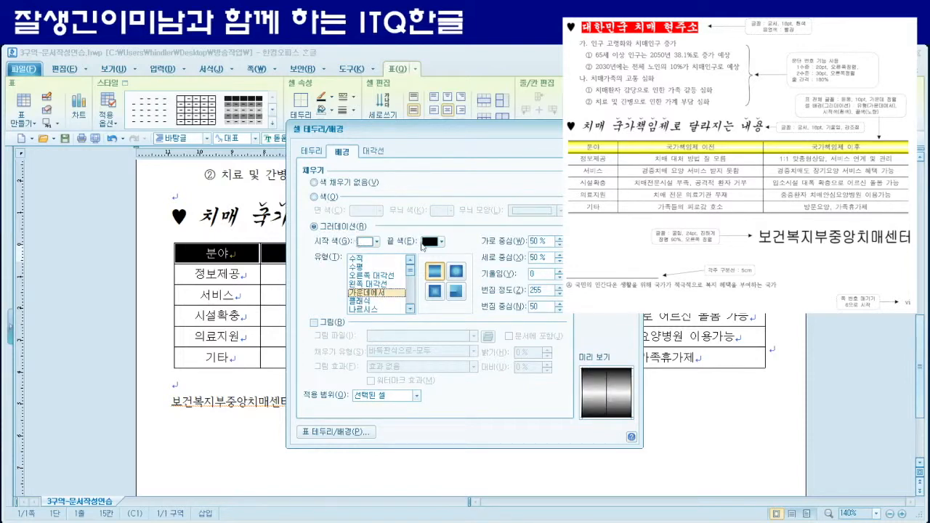
{"action": "left_click", "coordinate": [441, 243]}
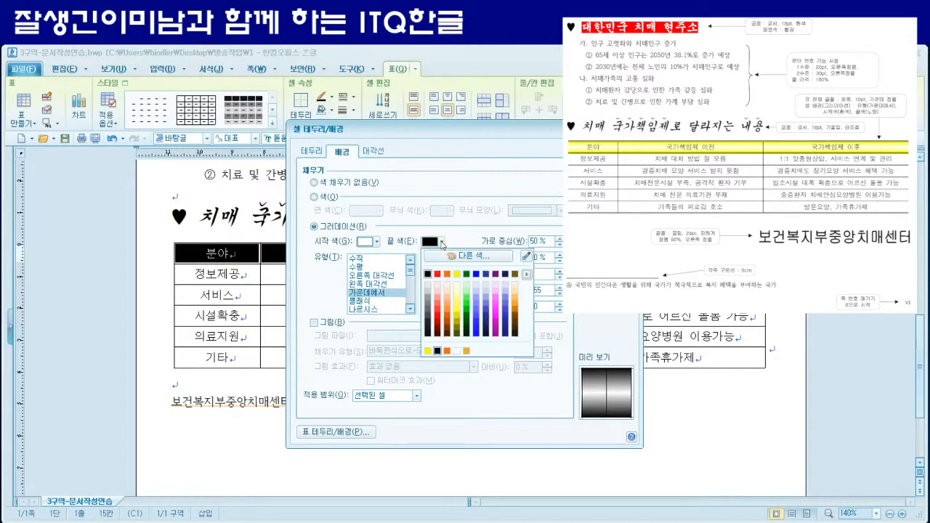
{"action": "left_click", "coordinate": [429, 352]}
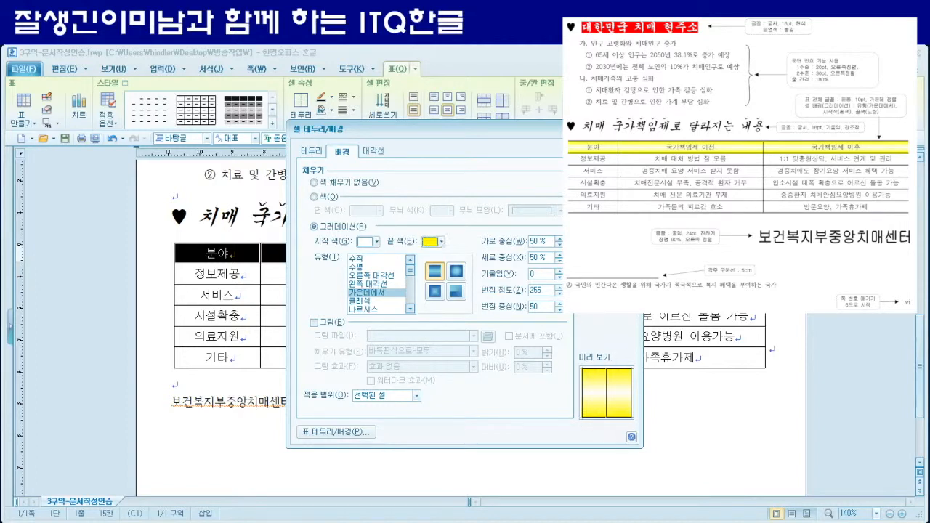
{"action": "left_click", "coordinate": [607, 151]}
{"action": "left_click", "coordinate": [516, 217]}
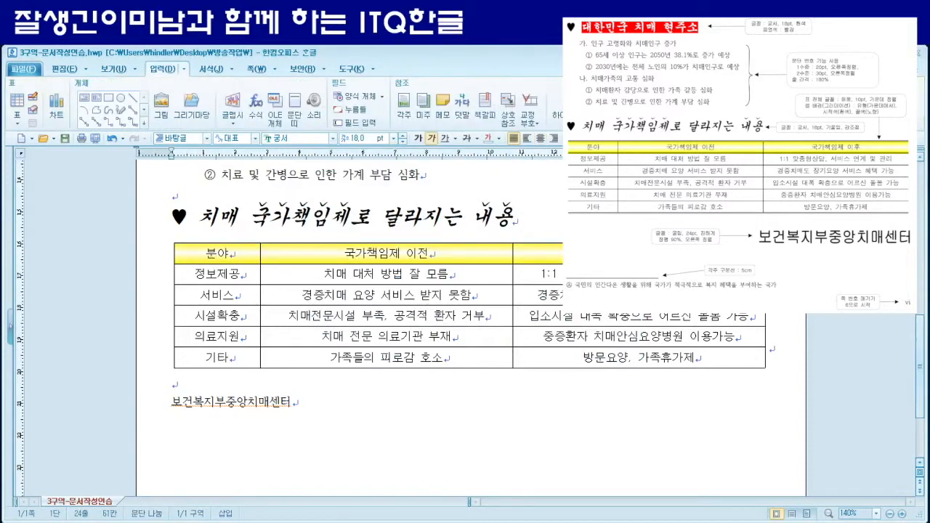
- Remove the left and right outer borders of the whole table under "치매 국가책임제로 달라지는 내용"
{"action": "left_click", "coordinate": [239, 257]}
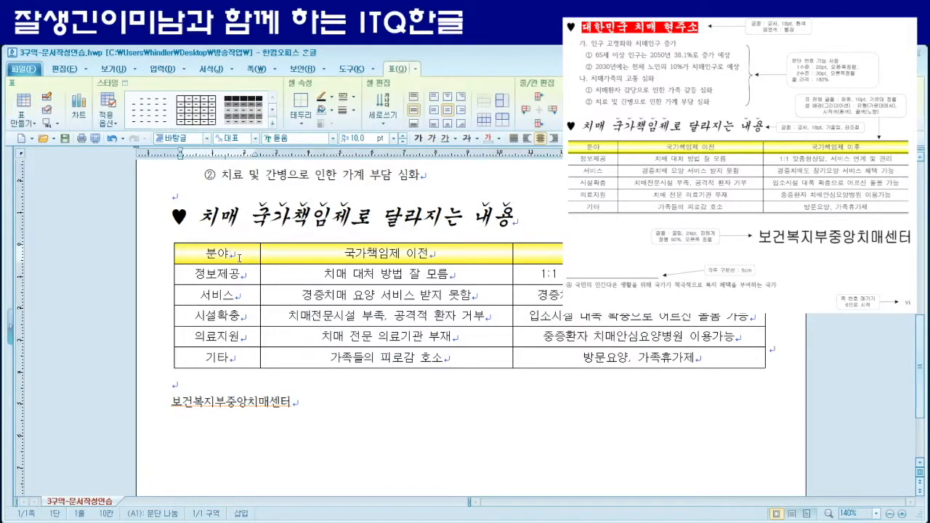
{"action": "key", "text": "F5"}
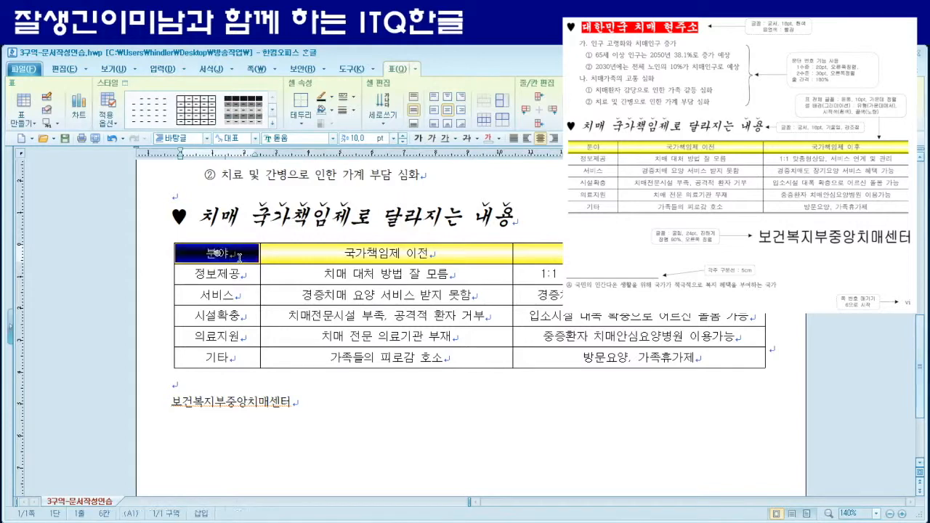
{"action": "left_click", "coordinate": [639, 357], "text": "shift"}
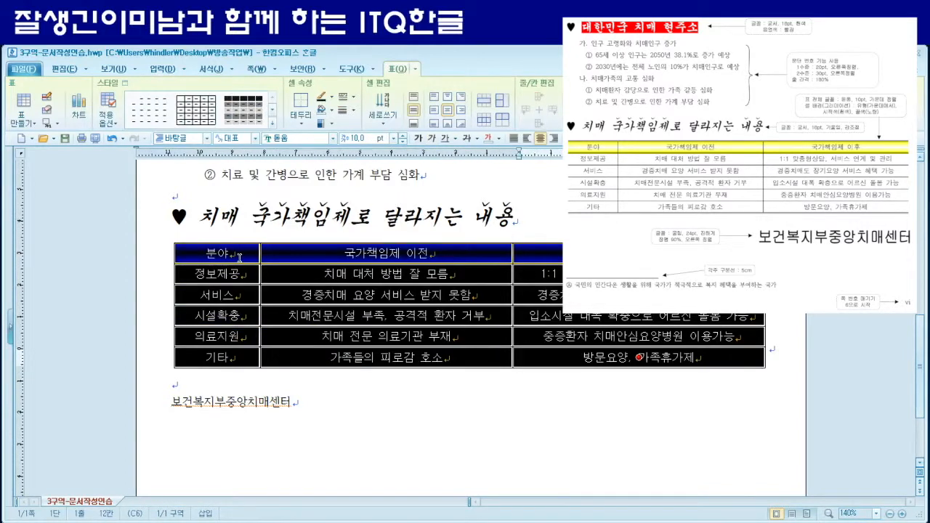
{"action": "key", "text": "l"}
{"action": "left_click", "coordinate": [358, 187]}
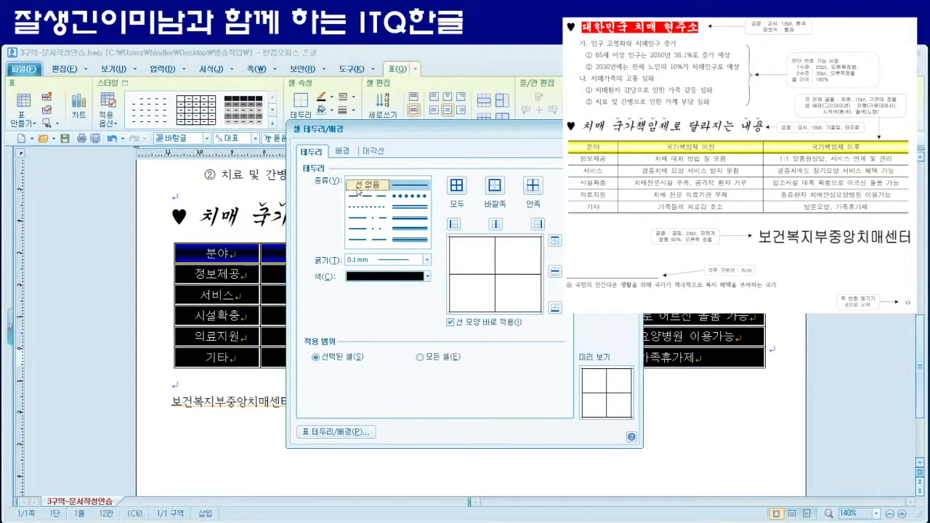
{"action": "left_click", "coordinate": [454, 224]}
{"action": "left_click", "coordinate": [537, 225]}
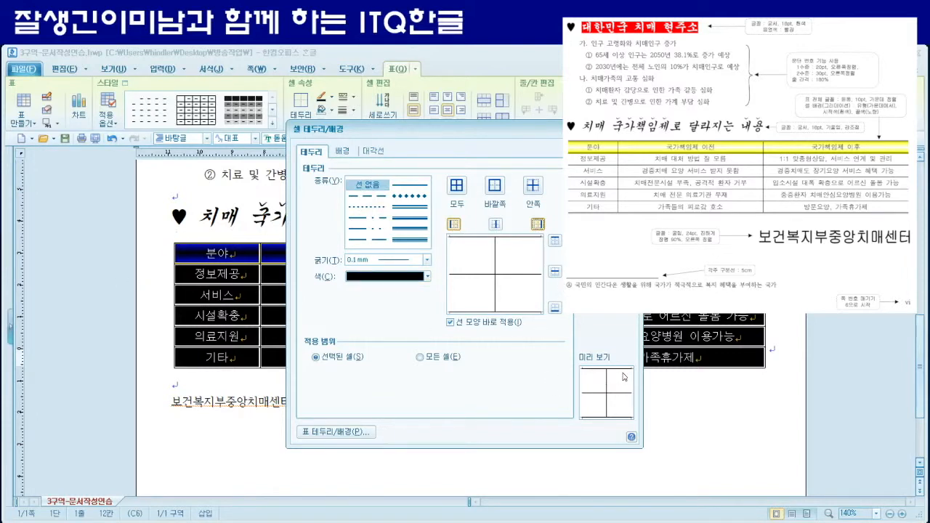
{"action": "left_click", "coordinate": [606, 151]}
- Apply 0.5 mm double solid lines (이중 실선) to the top and bottom outer borders of the whole table
{"action": "left_click_drag", "start_coordinate": [241, 260], "coordinate": [703, 361]}
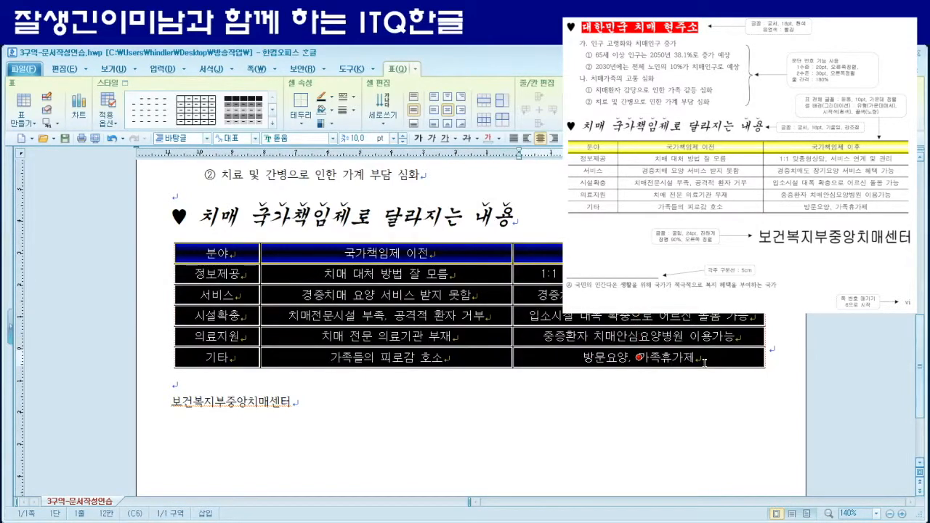
{"action": "key", "text": "l"}
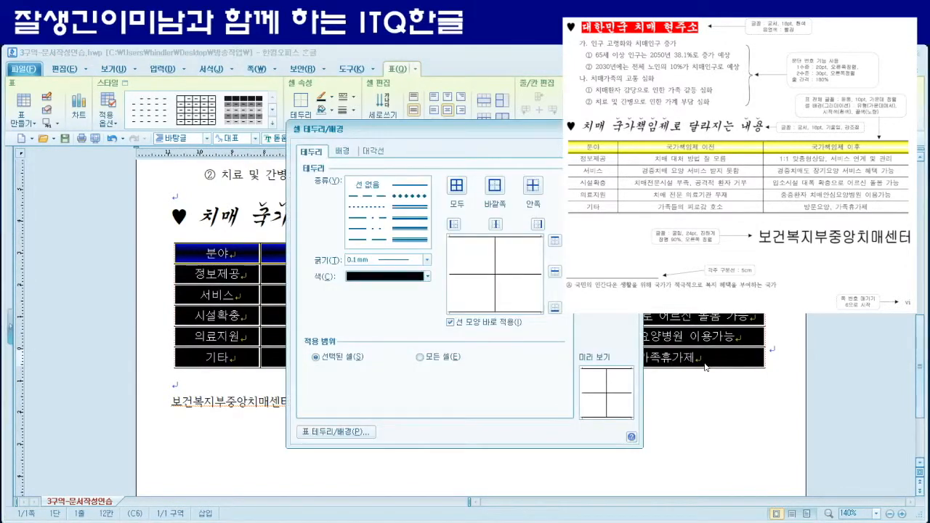
{"action": "left_click", "coordinate": [366, 201]}
{"action": "left_click", "coordinate": [411, 208]}
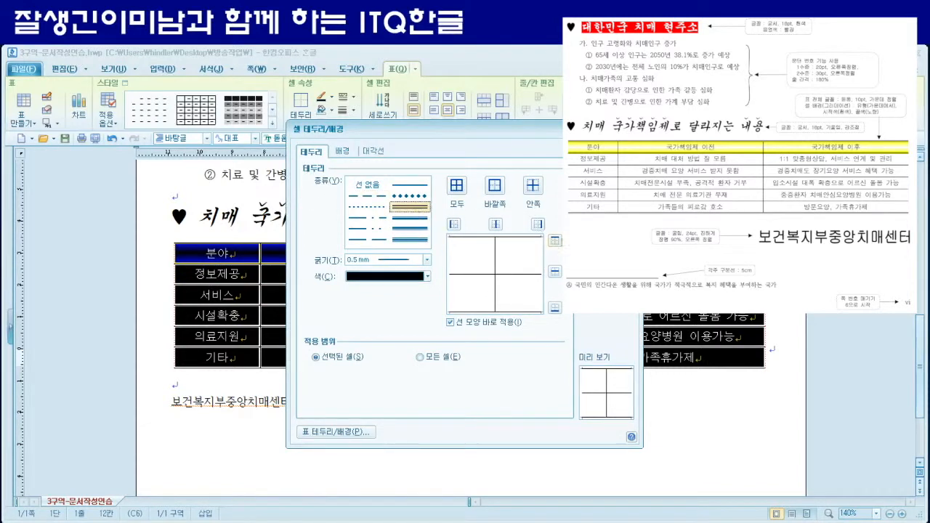
{"action": "left_click", "coordinate": [554, 240]}
{"action": "left_click", "coordinate": [555, 307]}
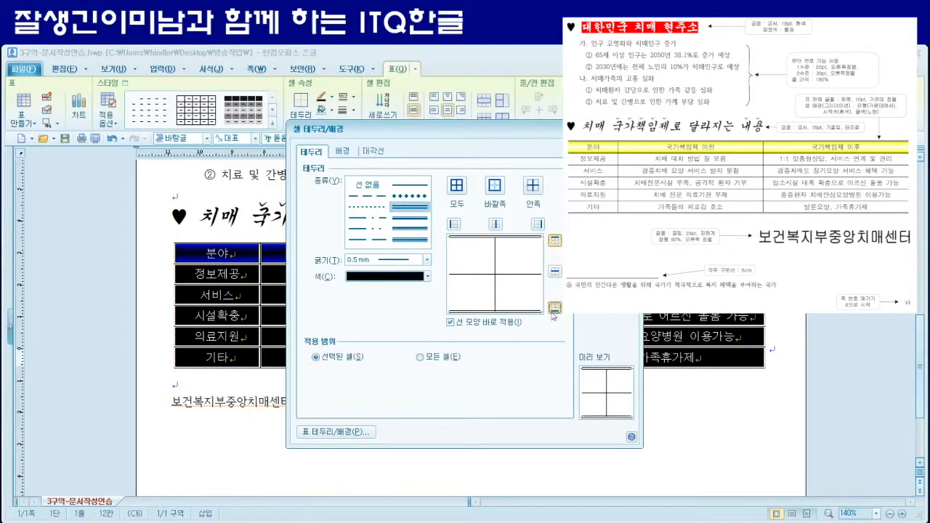
{"action": "key", "text": "Return"}
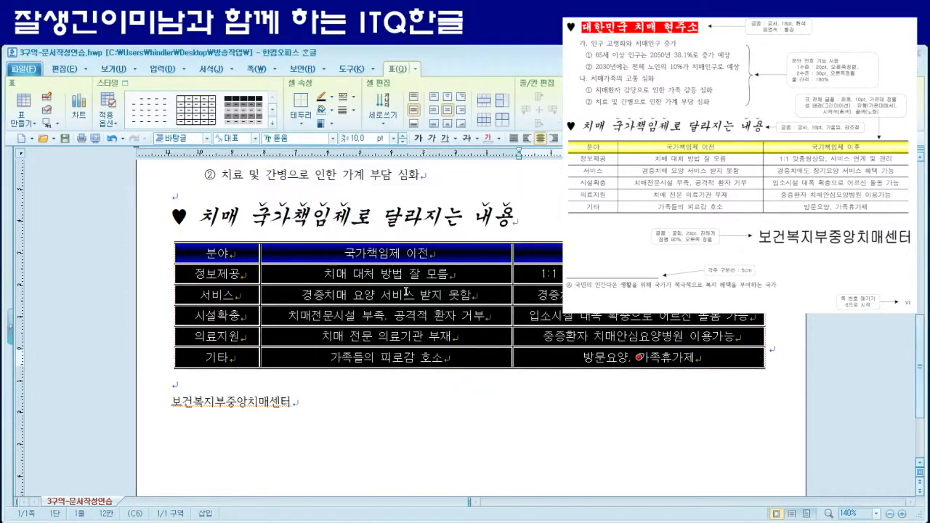
{"action": "left_click", "coordinate": [293, 401]}
- Apply a 0.5 mm double solid line (이중 실선) to the bottom border of the table's header row
{"action": "left_click", "coordinate": [233, 254]}
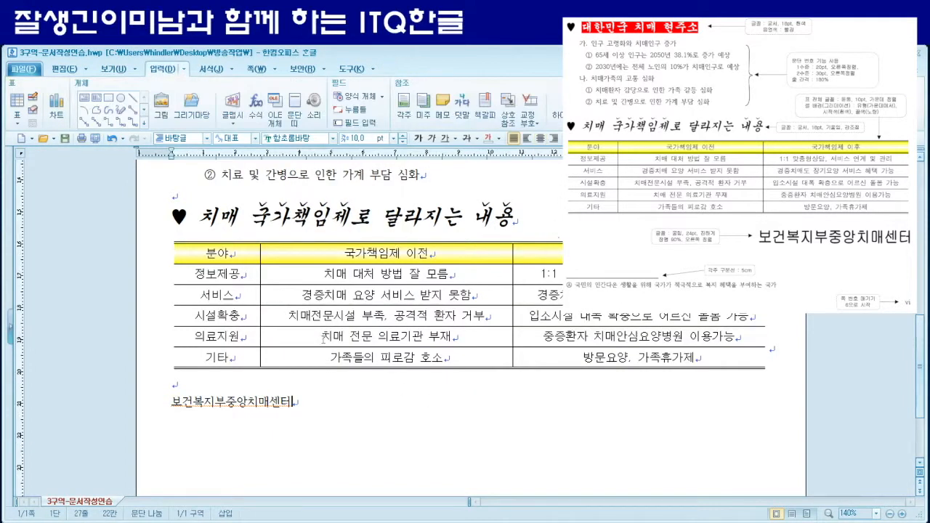
{"action": "left_click_drag", "start_coordinate": [247, 254], "coordinate": [617, 253]}
{"action": "key", "text": "l"}
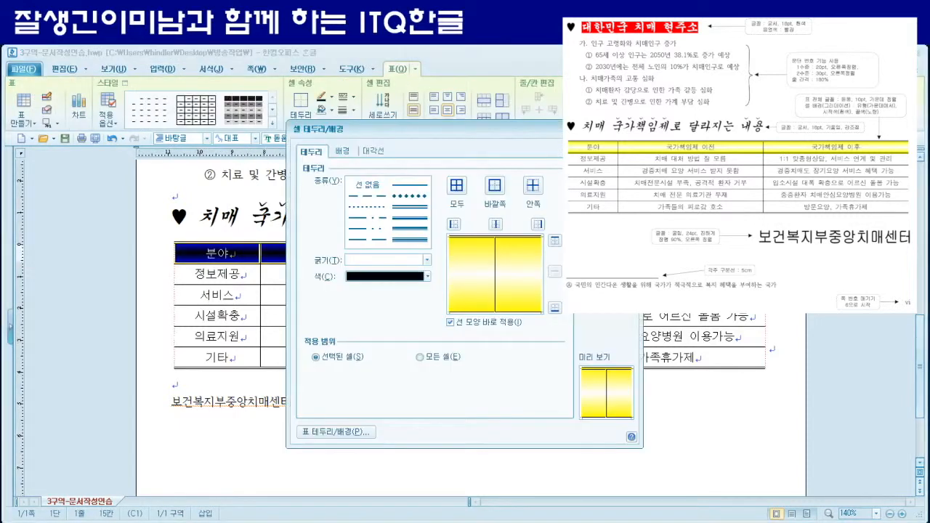
{"action": "left_click", "coordinate": [405, 209]}
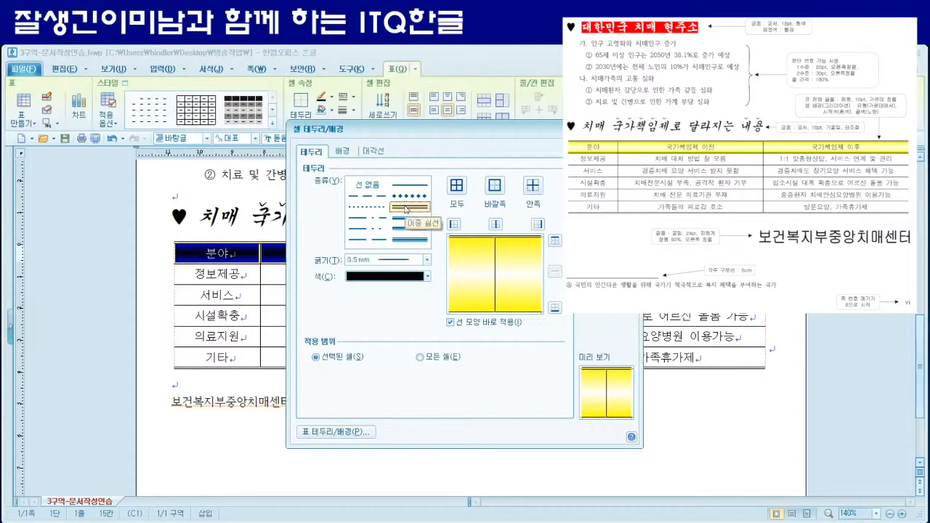
{"action": "left_click", "coordinate": [555, 309]}
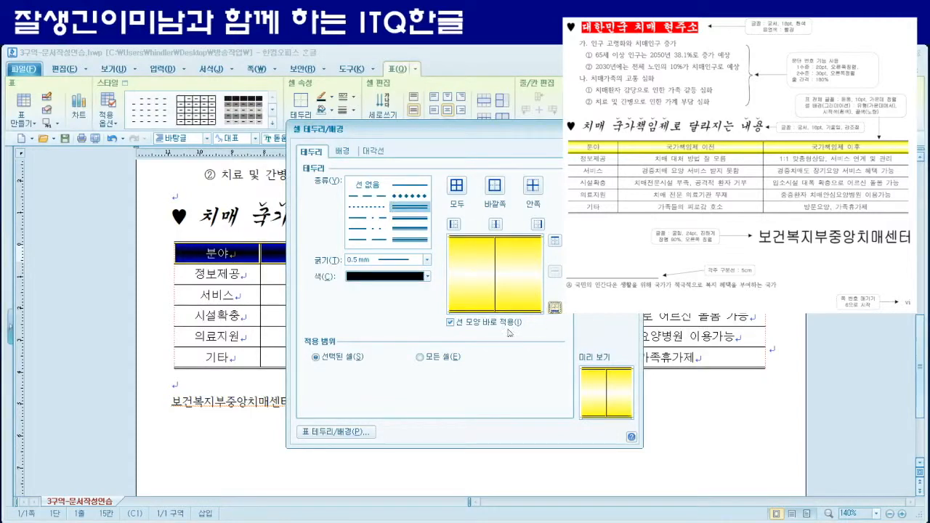
{"action": "key", "text": "Return"}
{"action": "left_click", "coordinate": [418, 401]}
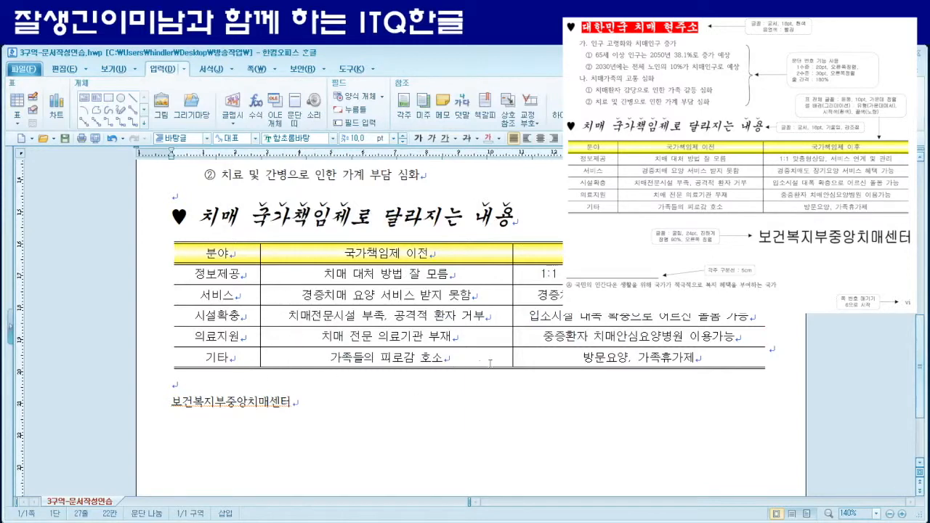
- Format the line "보건복지부중앙치매센터" in bold 굴림 at 24 pt and align it right
{"action": "scroll", "coordinate": [491, 363], "scroll_direction": "down", "scroll_amount": 3}
{"action": "left_click_drag", "start_coordinate": [173, 302], "coordinate": [292, 296]}
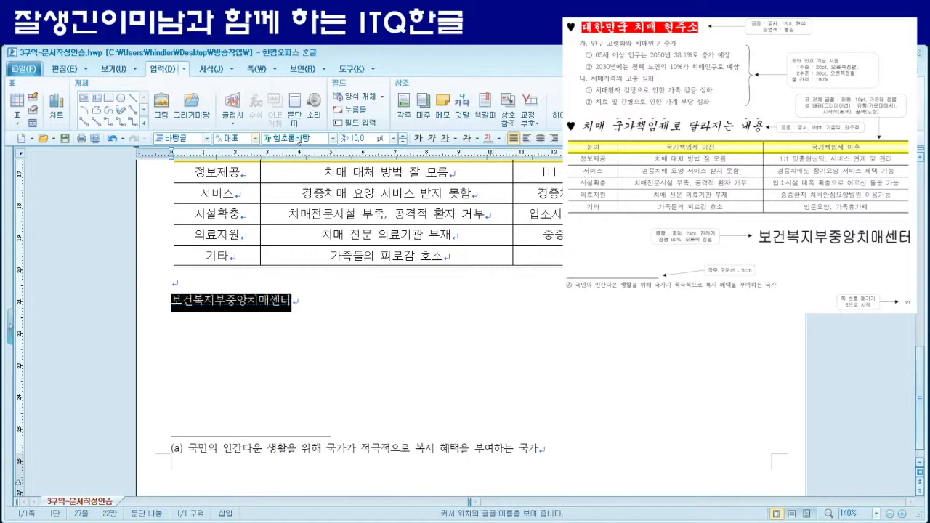
{"action": "left_click", "coordinate": [296, 138]}
{"action": "type", "text": "굴림"}
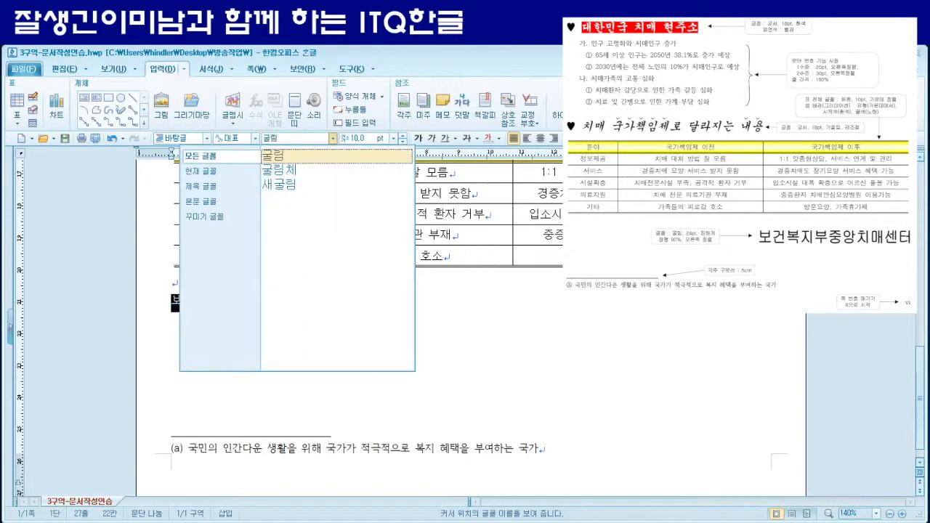
{"action": "key", "text": "Return"}
{"action": "left_click", "coordinate": [350, 138]}
{"action": "type", "text": "24"}
{"action": "key", "text": "Return"}
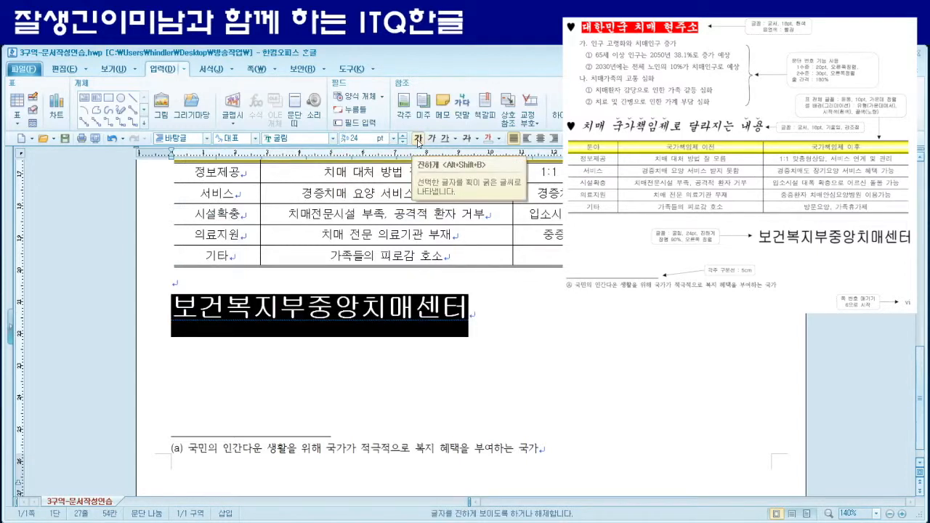
{"action": "left_click", "coordinate": [417, 138]}
{"action": "key", "text": "ctrl+shift+r"}
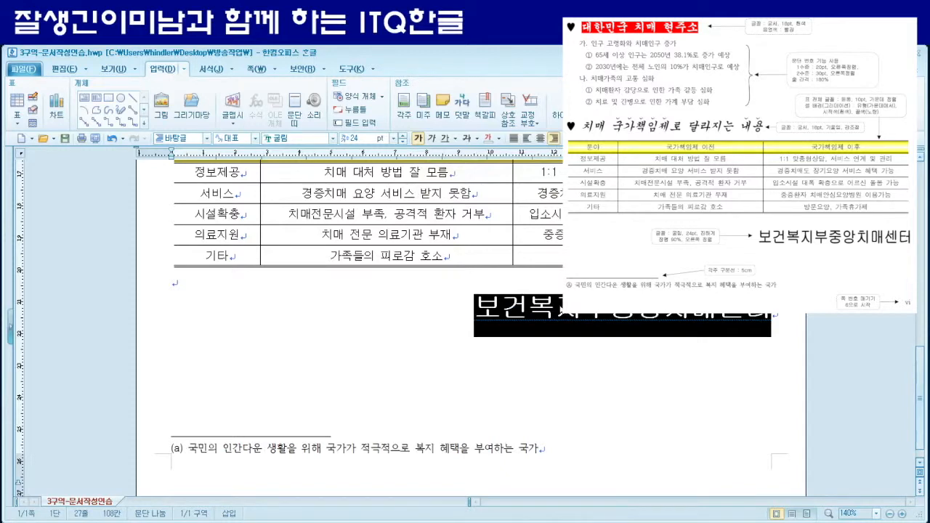
- Set the character width (장평) of "보건복지부중앙치매센터" to 90%
{"action": "key", "text": "alt+l"}
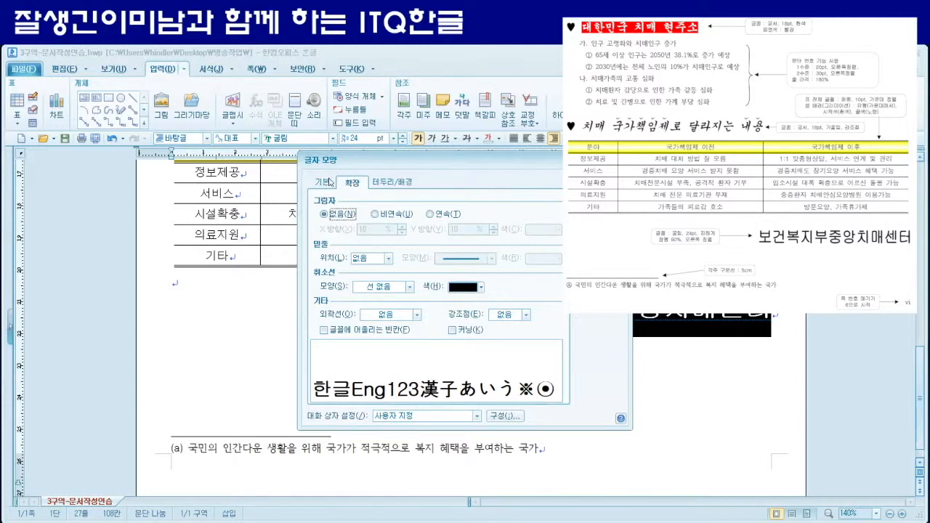
{"action": "left_click", "coordinate": [324, 185]}
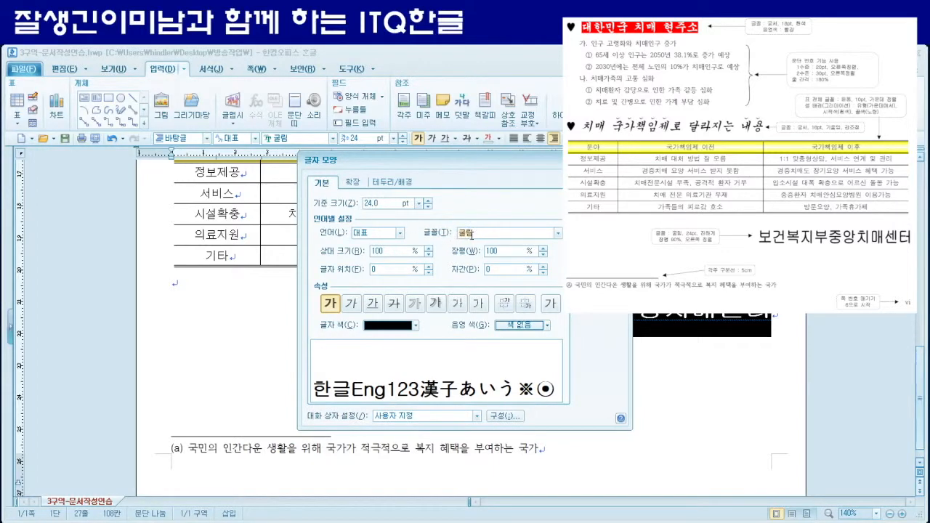
{"action": "left_click_drag", "start_coordinate": [509, 253], "coordinate": [458, 253]}
{"action": "type", "text": "90"}
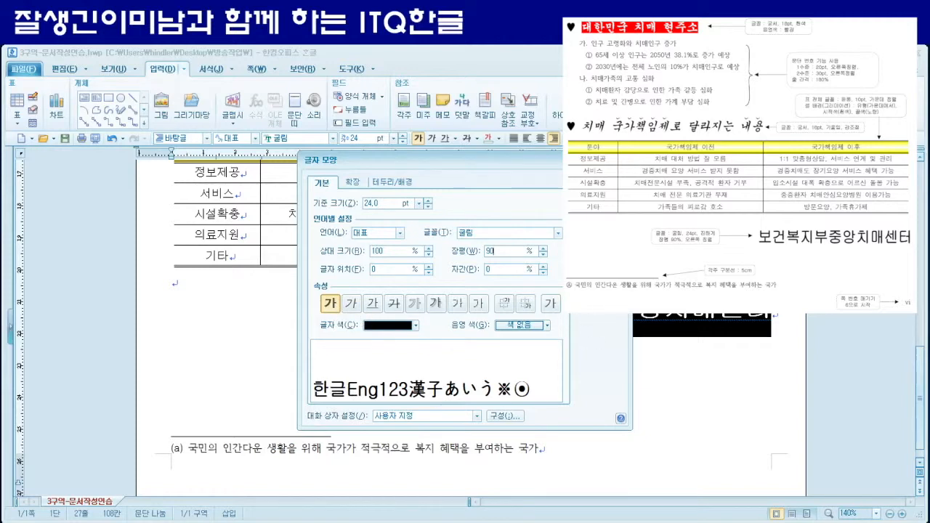
{"action": "key", "text": "Return"}
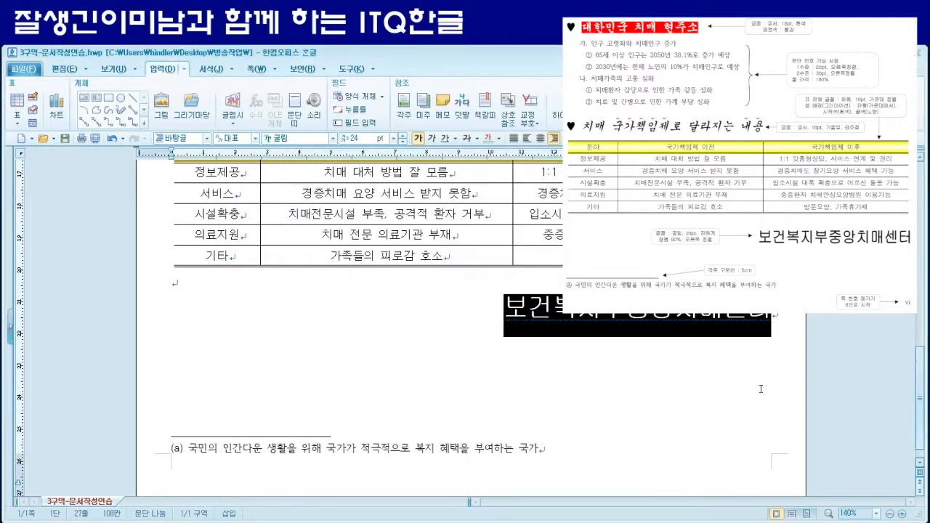
{"action": "scroll", "coordinate": [729, 388], "scroll_direction": "down", "scroll_amount": 1}
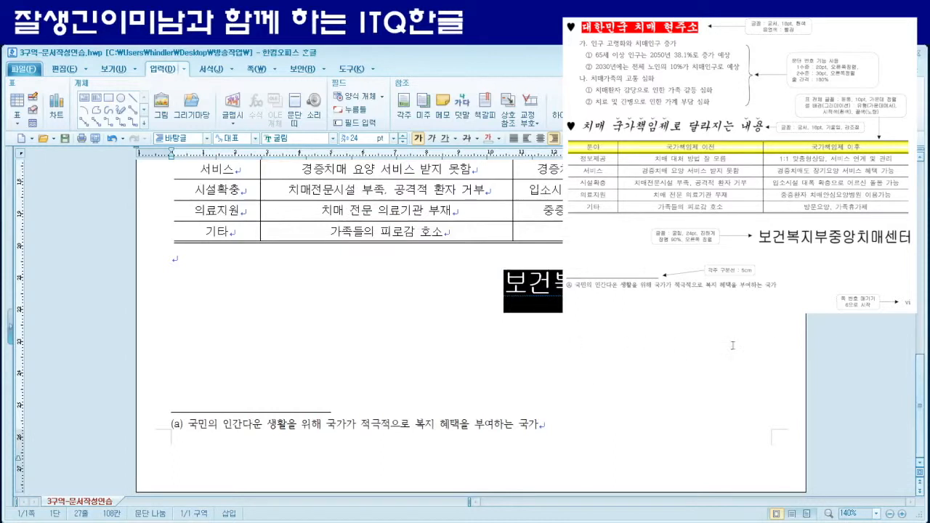
{"action": "left_click", "coordinate": [776, 317]}
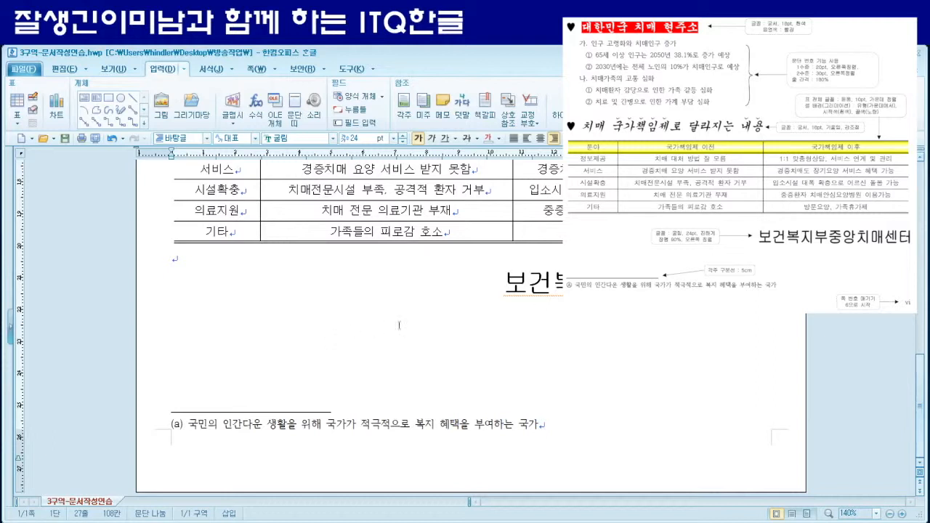
- Insert page numbers at the page's bottom right in the i,ii,iii format without dashes (줄표 넣기 off)
{"action": "scroll", "coordinate": [324, 337], "scroll_direction": "up", "scroll_amount": 3}
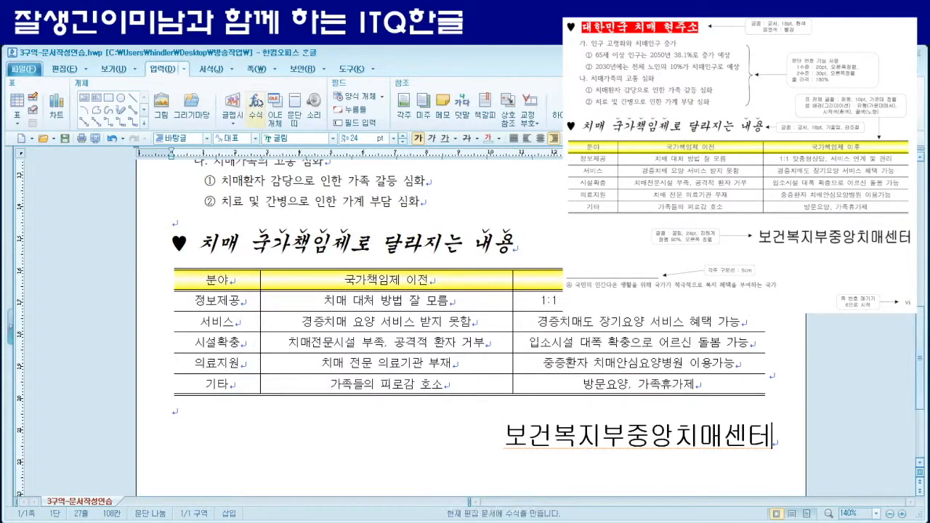
{"action": "left_click", "coordinate": [256, 68]}
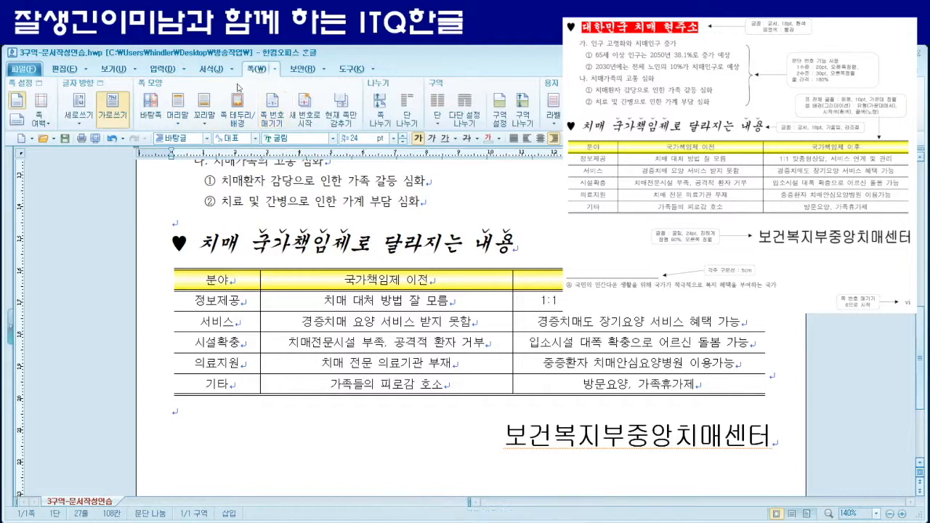
{"action": "left_click", "coordinate": [273, 111]}
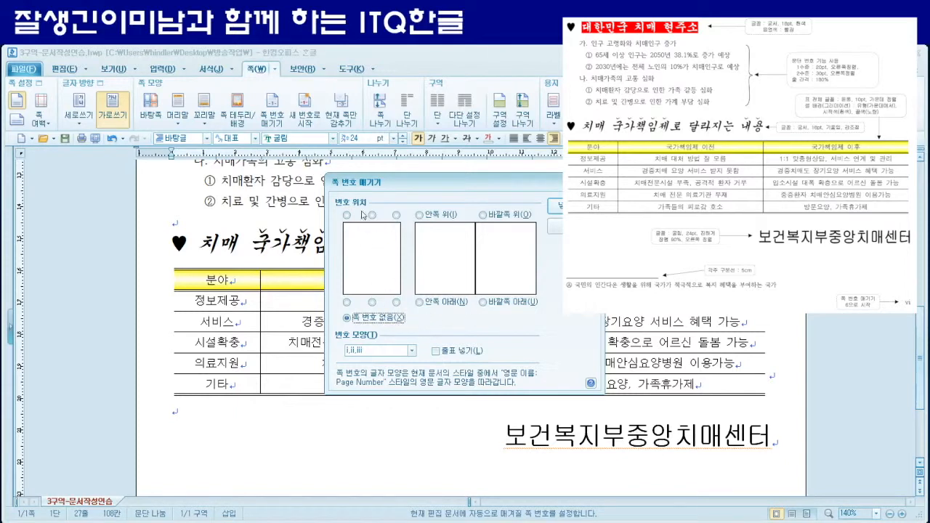
{"action": "left_click", "coordinate": [396, 303]}
{"action": "left_click", "coordinate": [435, 351]}
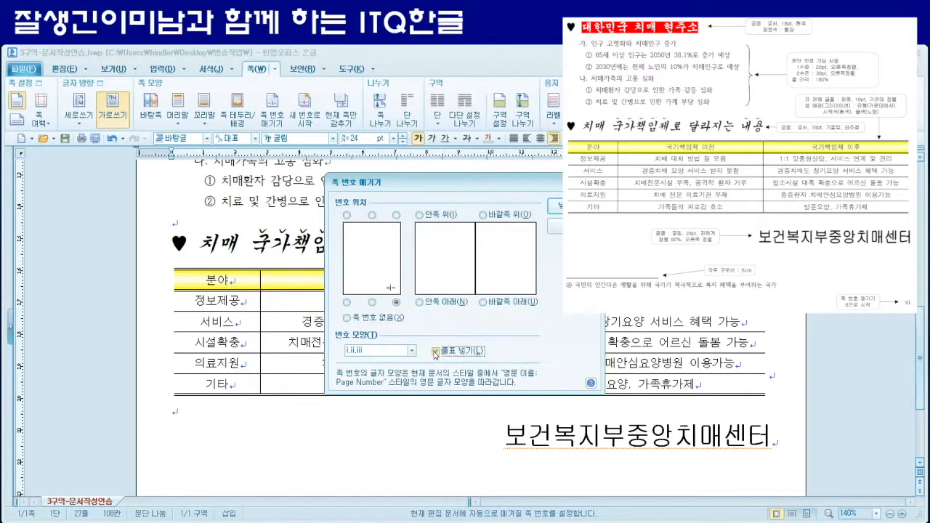
{"action": "left_click", "coordinate": [435, 351]}
{"action": "left_click", "coordinate": [435, 351]}
{"action": "left_click", "coordinate": [435, 352]}
{"action": "left_click", "coordinate": [412, 352]}
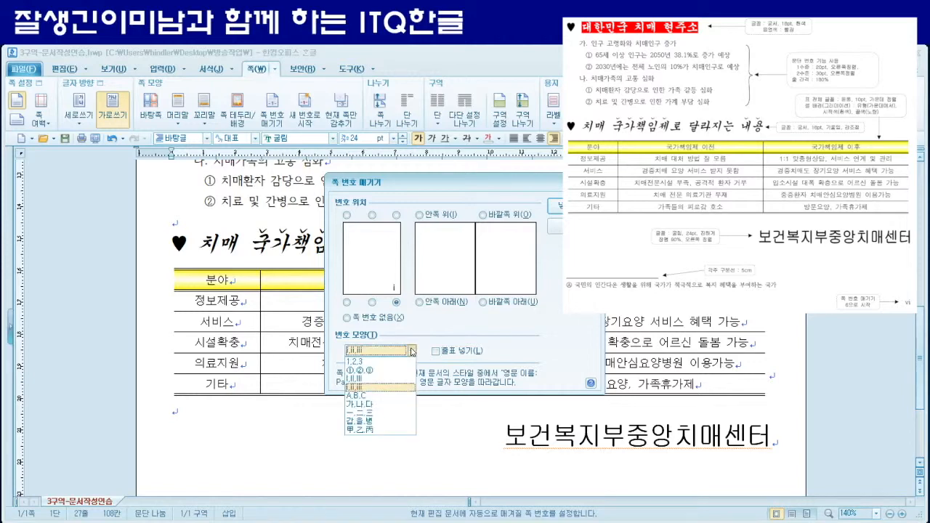
{"action": "left_click", "coordinate": [374, 391]}
{"action": "left_click", "coordinate": [556, 205]}
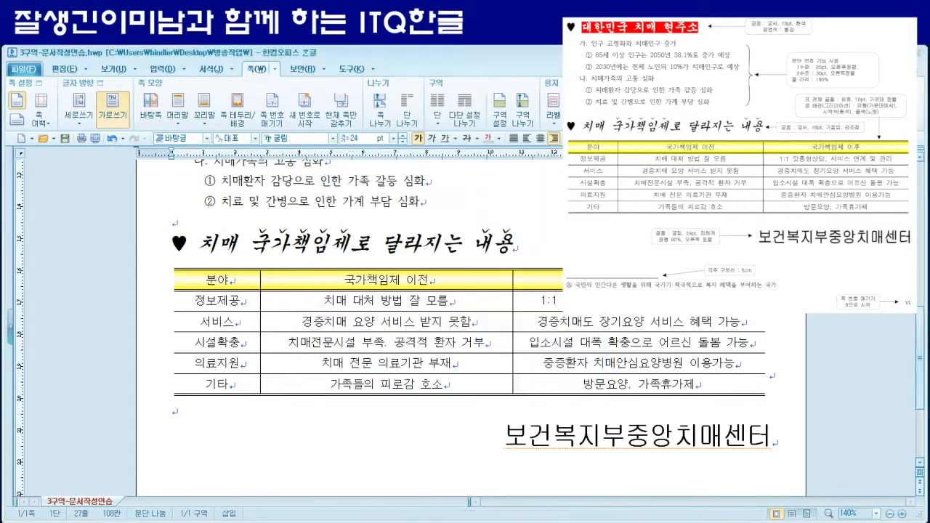
- Restart the page numbering (새 번호로 시작) with 쪽 번호 as the number type and 6 as the starting number
{"action": "scroll", "coordinate": [708, 397], "scroll_direction": "down", "scroll_amount": 5}
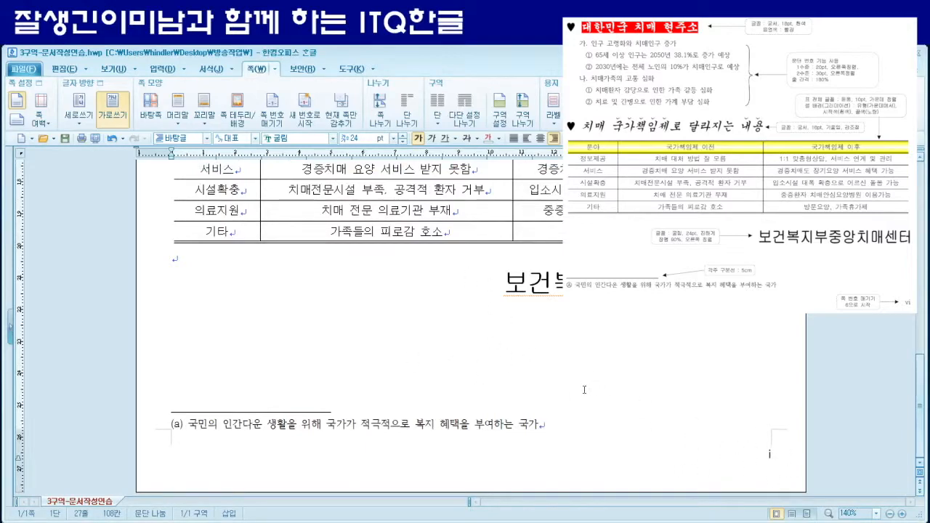
{"action": "scroll", "coordinate": [586, 386], "scroll_direction": "up", "scroll_amount": 20}
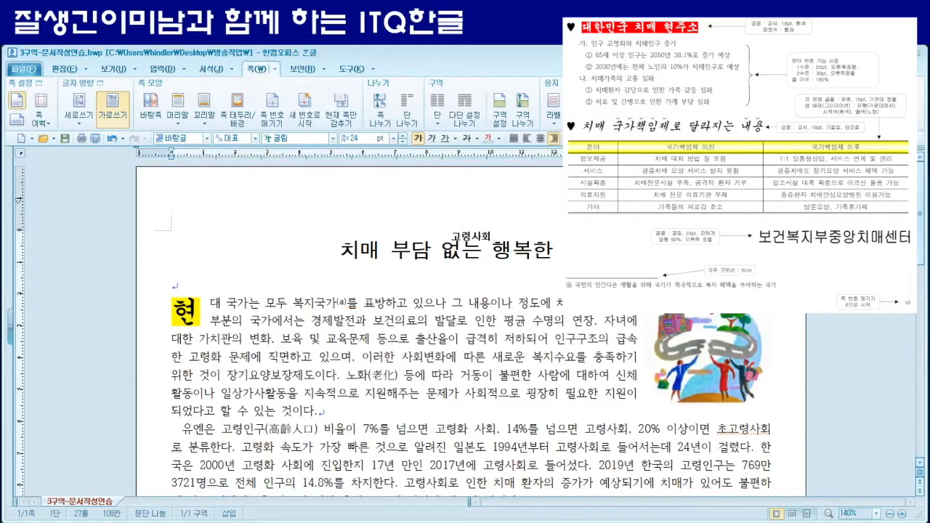
{"action": "scroll", "coordinate": [748, 481], "scroll_direction": "down", "scroll_amount": 15}
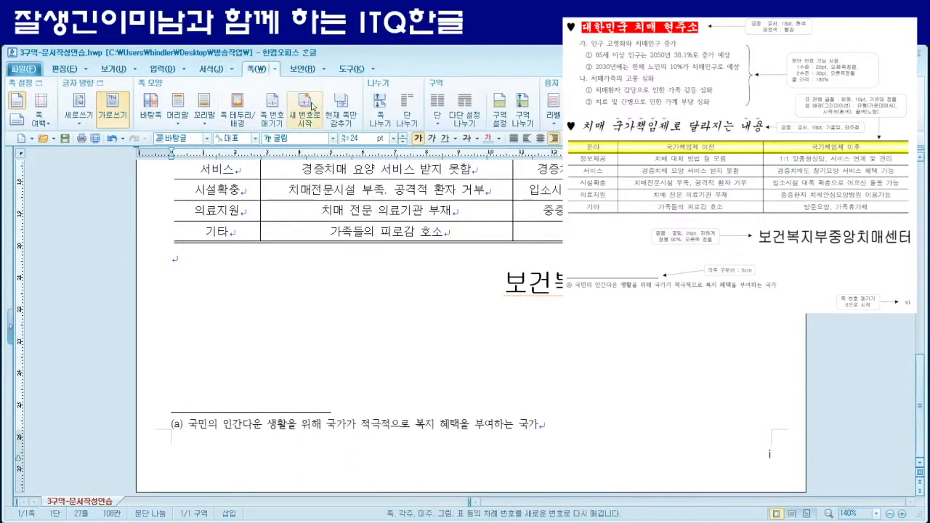
{"action": "left_click", "coordinate": [305, 109]}
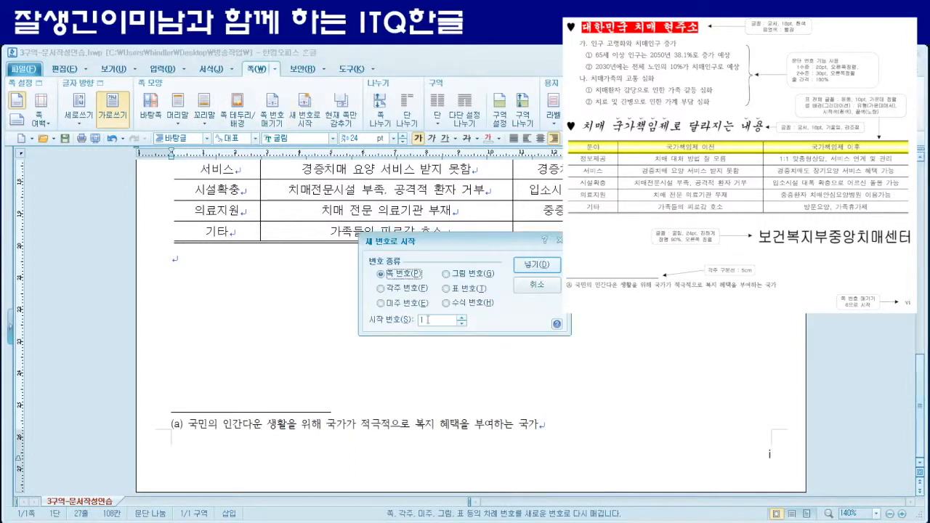
{"action": "left_click", "coordinate": [435, 323]}
{"action": "type", "text": "8"}
{"action": "left_click", "coordinate": [529, 270]}
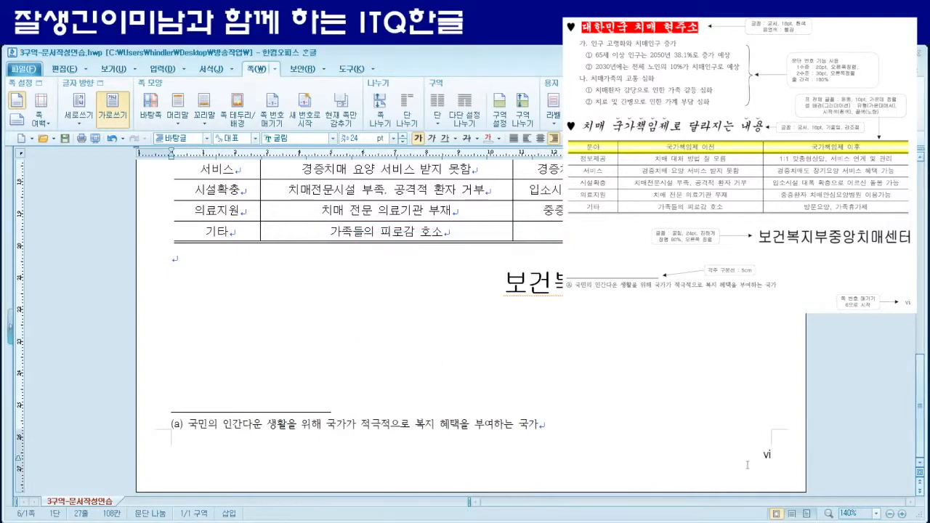
- Review the whole formatted page, from the header, title and body paragraphs to the numbered lists, table and organization line
{"action": "scroll", "coordinate": [427, 425], "scroll_direction": "up", "scroll_amount": 8}
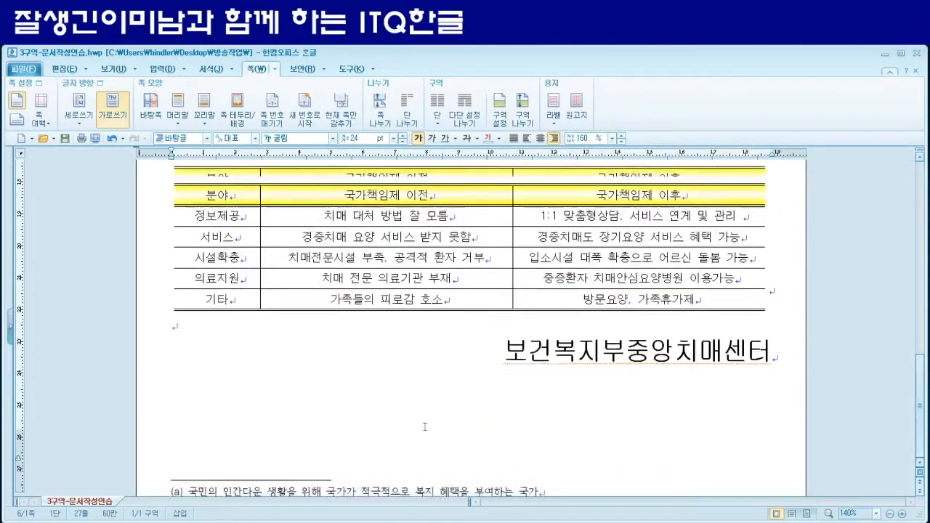
{"action": "scroll", "coordinate": [424, 426], "scroll_direction": "up", "scroll_amount": 5}
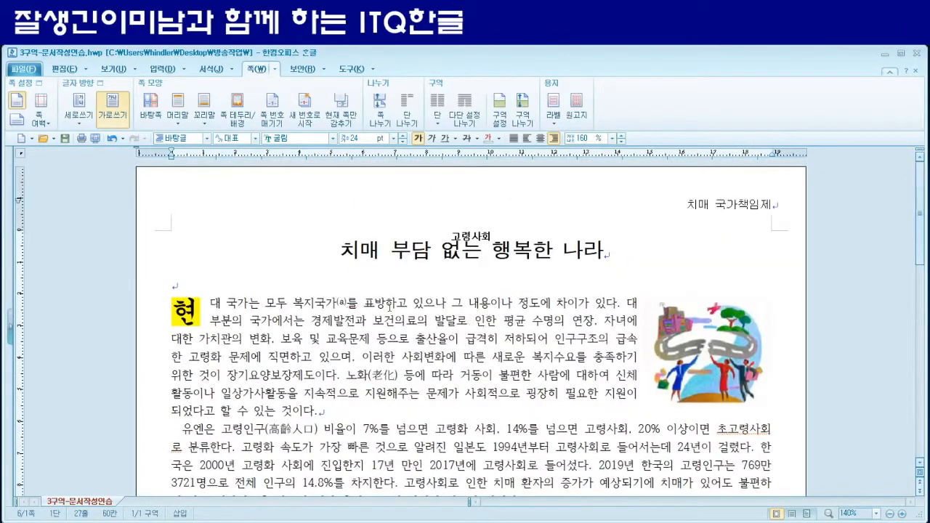
{"action": "scroll", "coordinate": [491, 351], "scroll_direction": "down", "scroll_amount": 12}
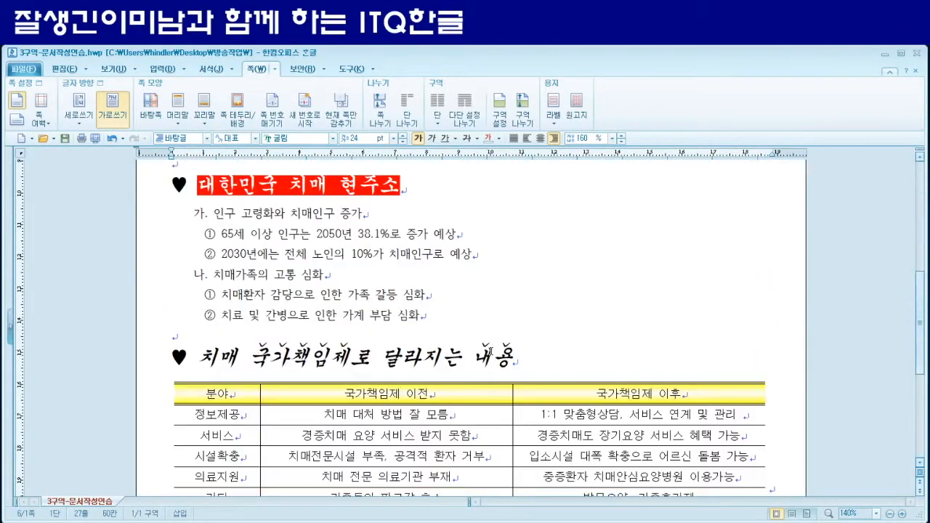
{"action": "scroll", "coordinate": [491, 351], "scroll_direction": "up", "scroll_amount": 12}
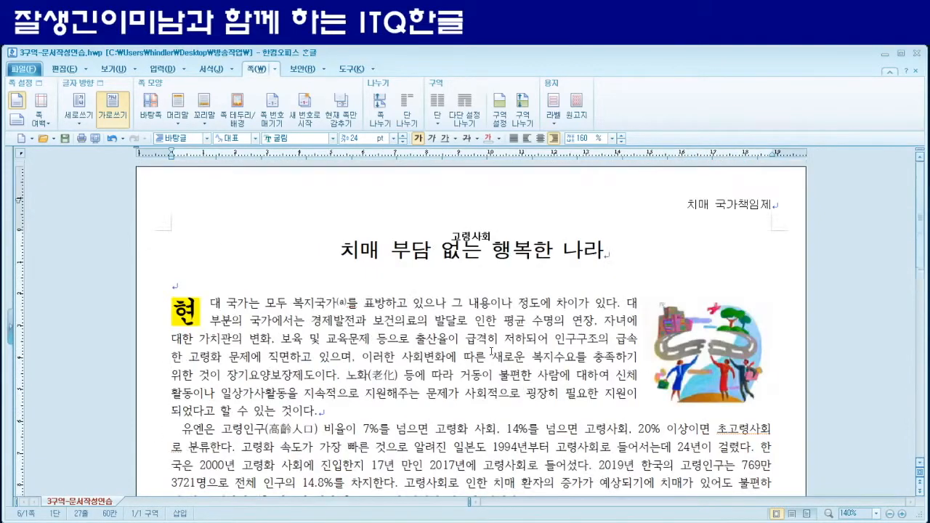
{"action": "left_click", "coordinate": [342, 250]}
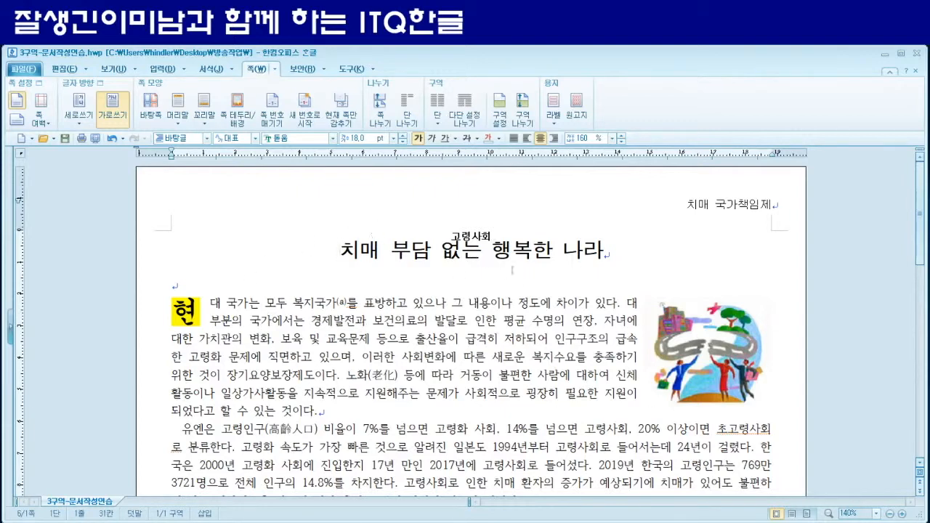
{"action": "scroll", "coordinate": [402, 375], "scroll_direction": "down", "scroll_amount": 12}
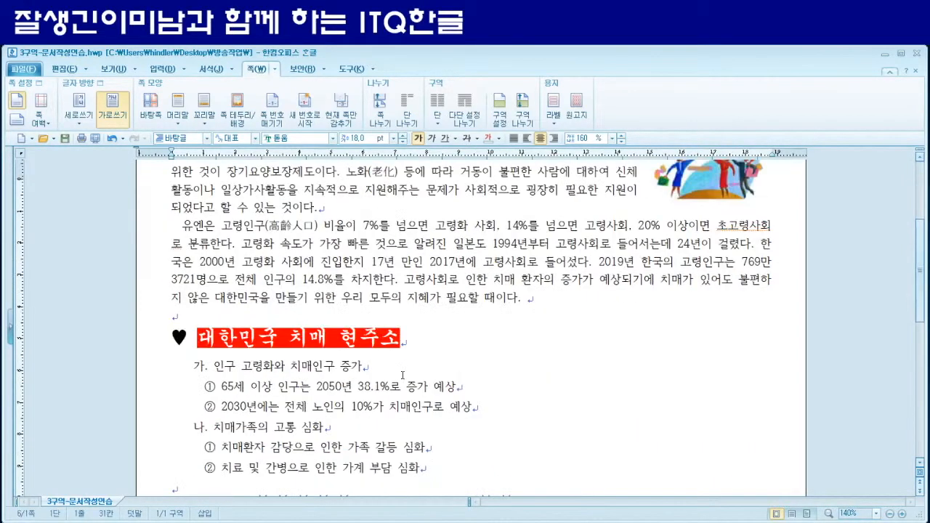
{"action": "scroll", "coordinate": [402, 375], "scroll_direction": "up", "scroll_amount": 12}
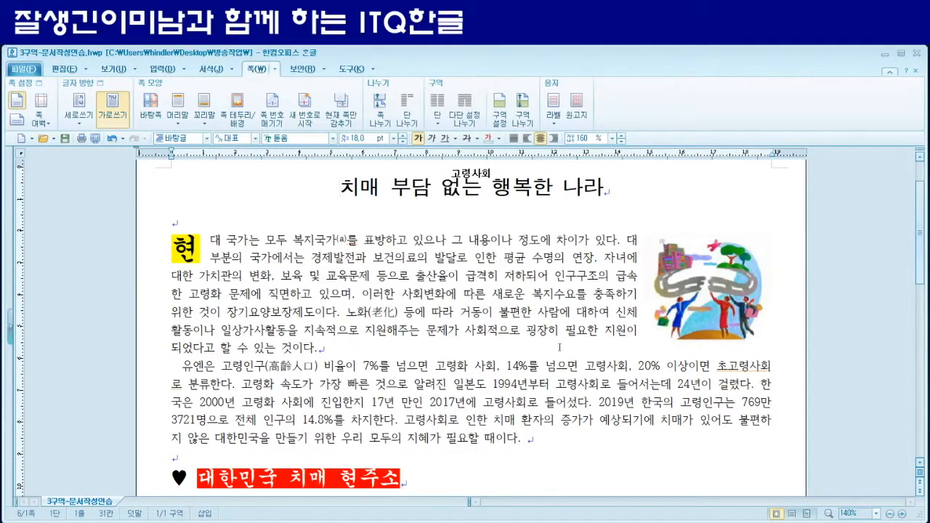
{"action": "scroll", "coordinate": [431, 393], "scroll_direction": "up", "scroll_amount": 1}
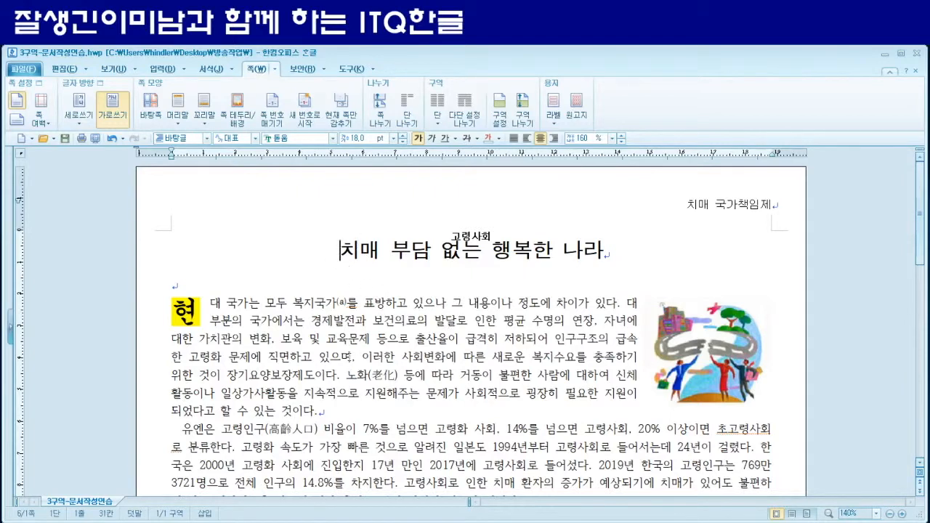
{"action": "scroll", "coordinate": [350, 356], "scroll_direction": "down", "scroll_amount": 3}
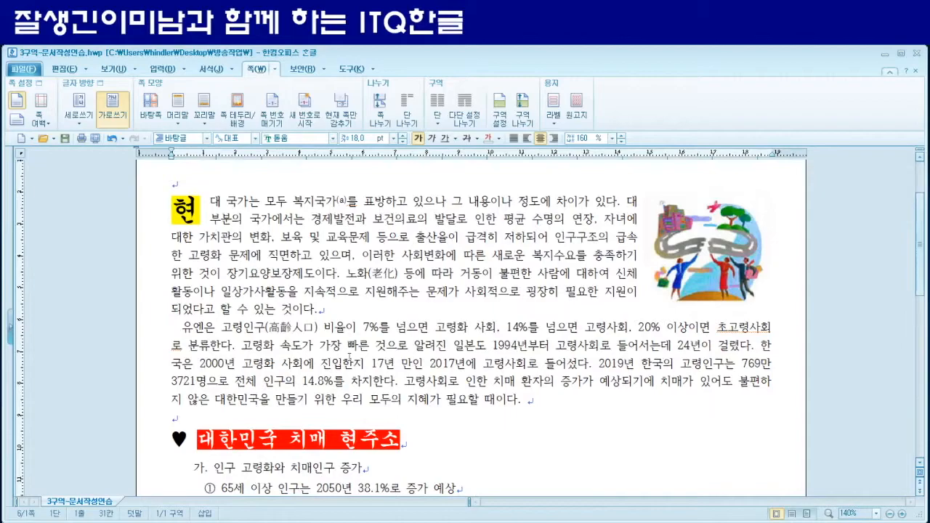